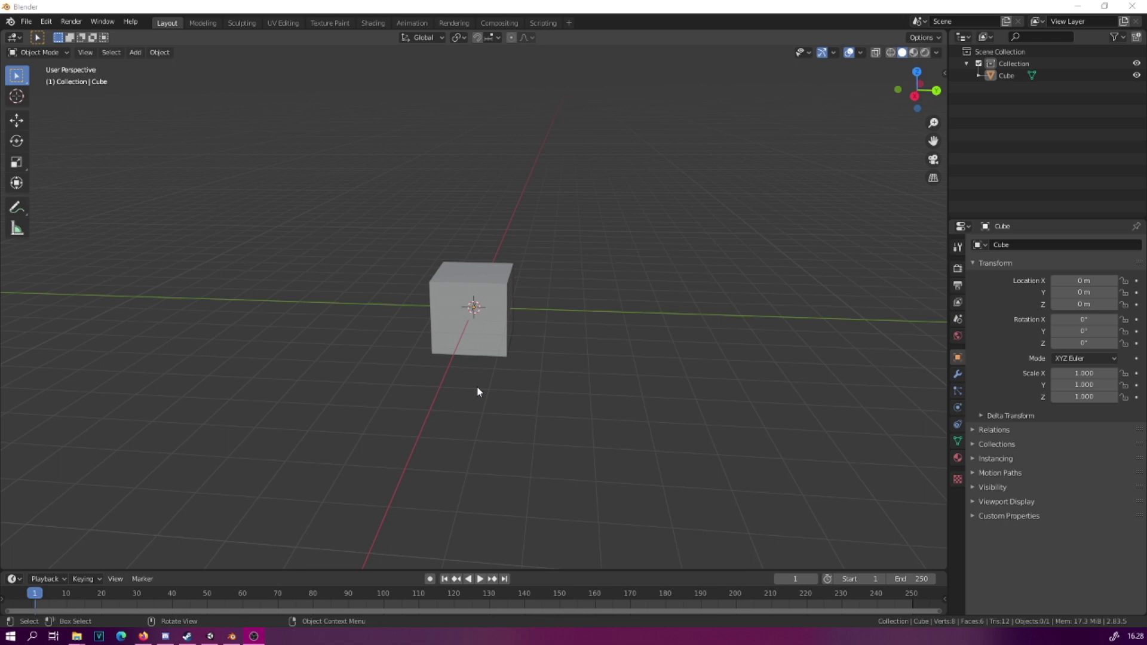
# Step: Put the cube into Edit Mode with Face select
pyautogui.moveTo(531, 381); pyautogui.dragTo(509, 371, button='middle')
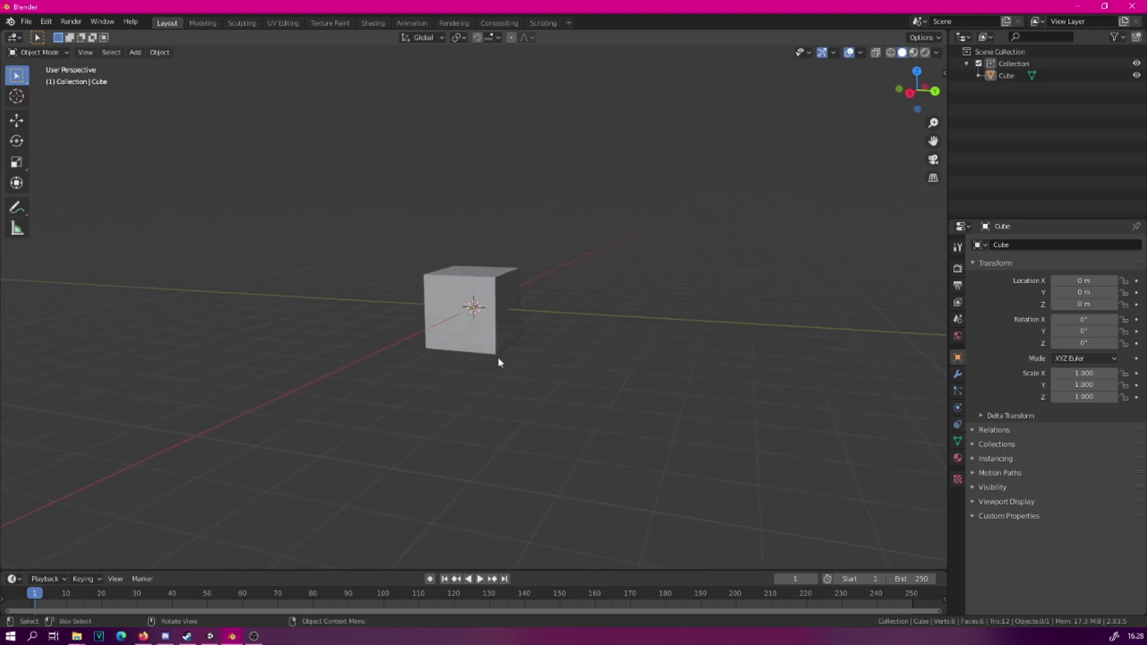
pyautogui.click(474, 288)
pyautogui.click(59, 53)
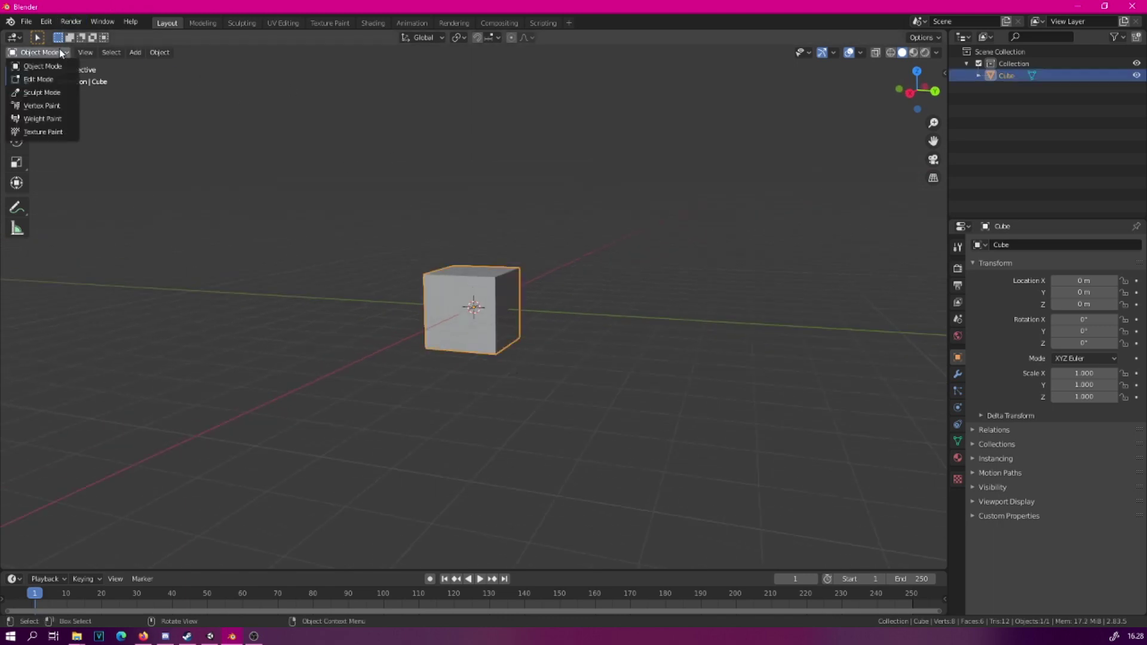
pyautogui.click(55, 79)
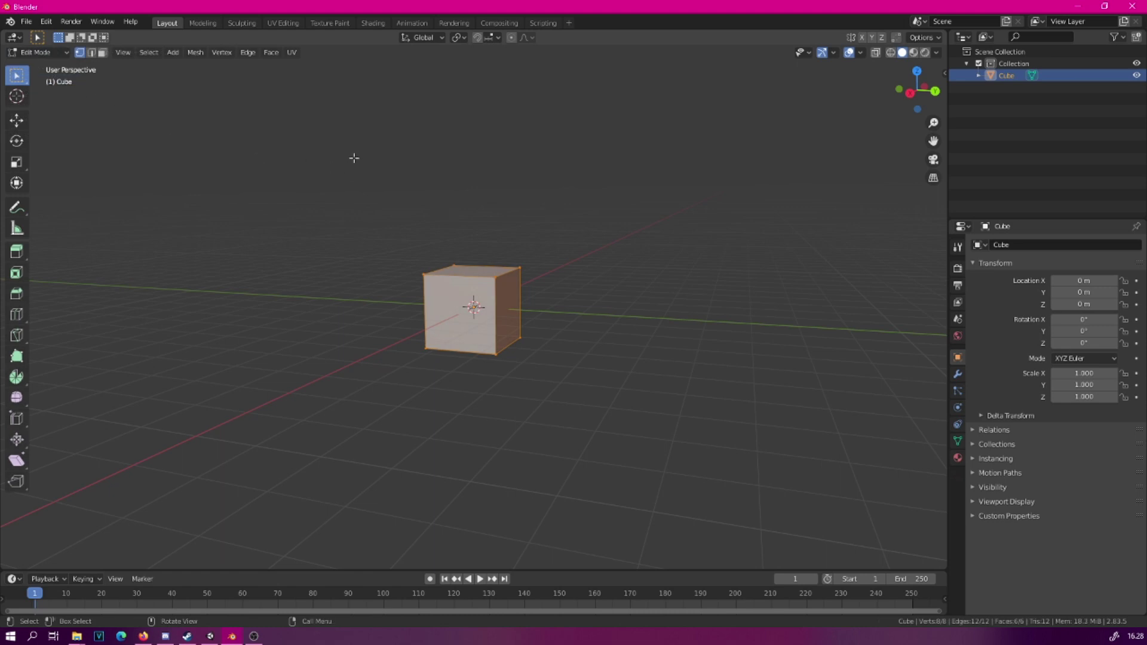
pyautogui.moveTo(354, 158); pyautogui.dragTo(361, 159, button='middle')
pyautogui.click(102, 53)
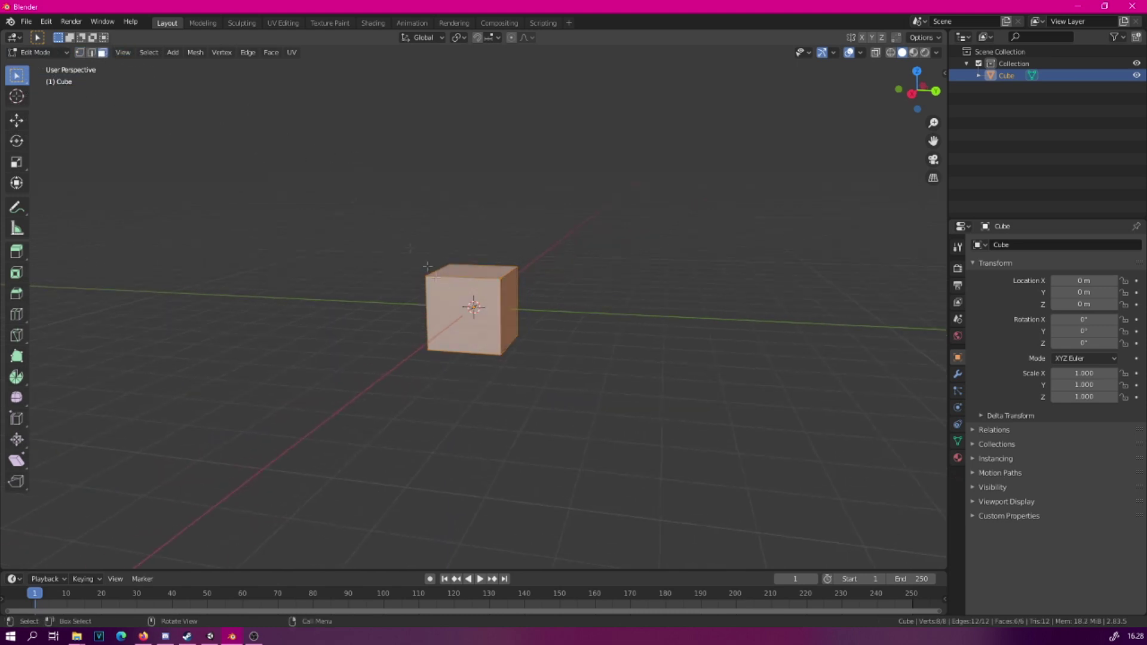
# Step: Extrude one end face of the cube outward into a longer bar
pyautogui.click(507, 311)
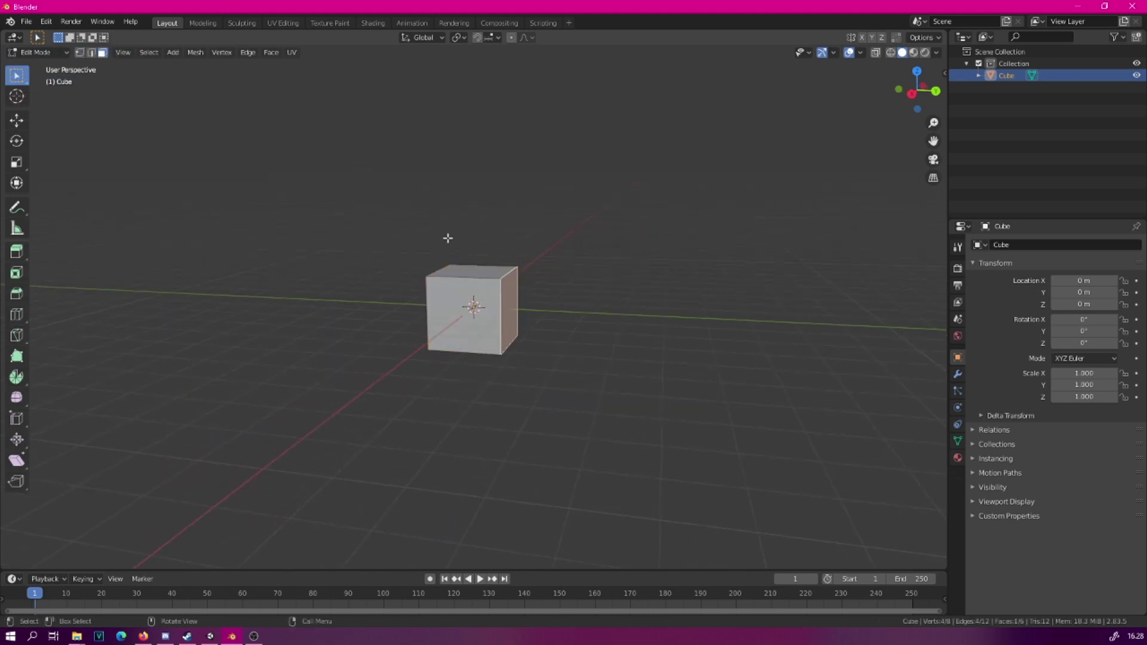
pyautogui.moveTo(448, 238); pyautogui.dragTo(461, 243, button='middle')
pyautogui.click(16, 251)
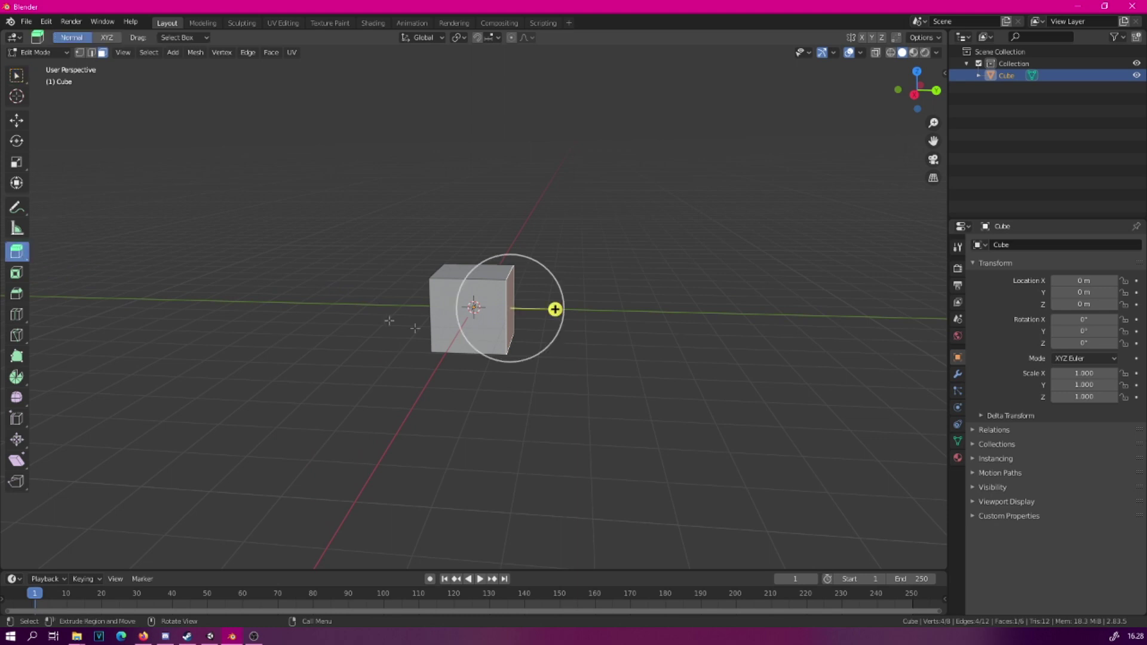
pyautogui.moveTo(555, 309); pyautogui.dragTo(945, 318)
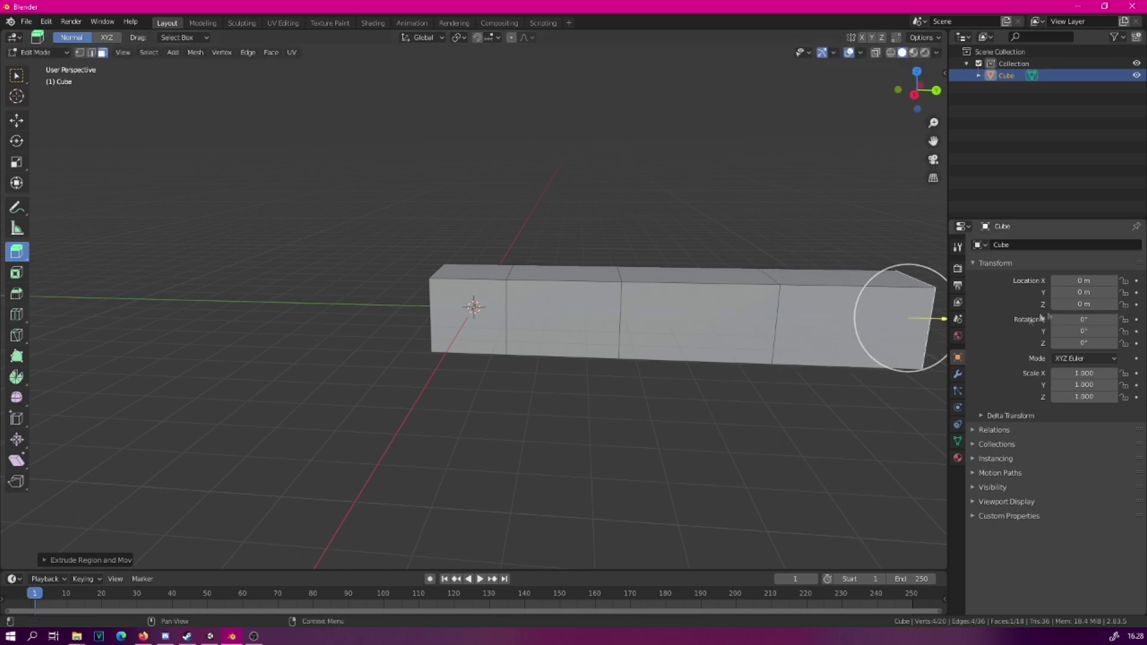
# Step: Check the bar from Back and Right views and extrude another segment
pyautogui.click(936, 91)
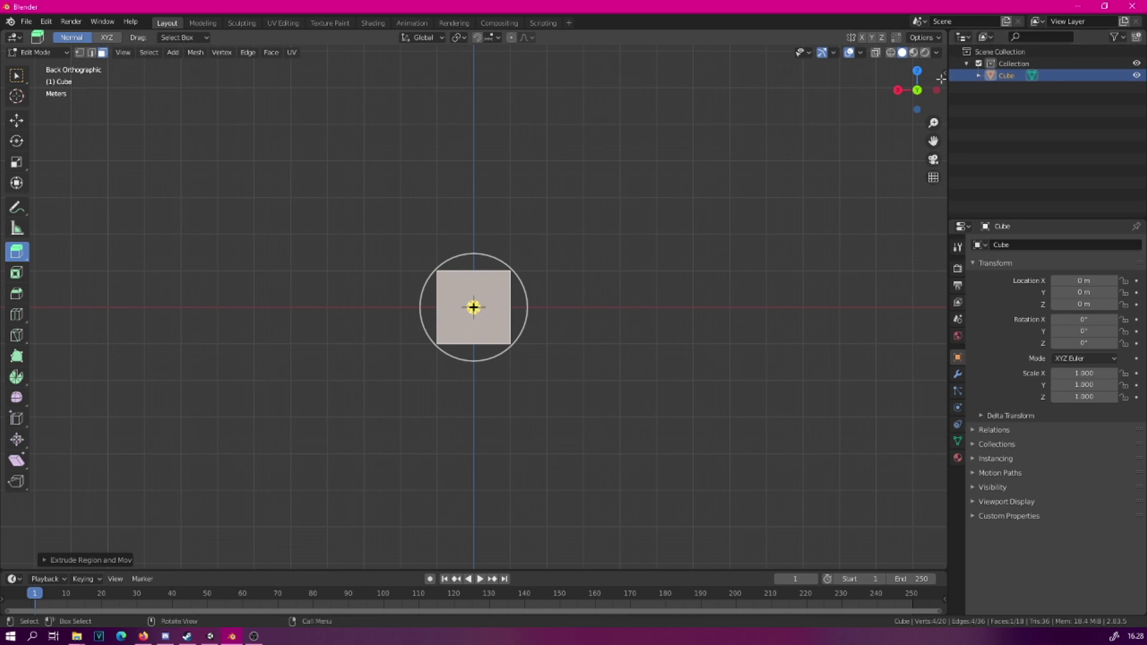
pyautogui.click(898, 90)
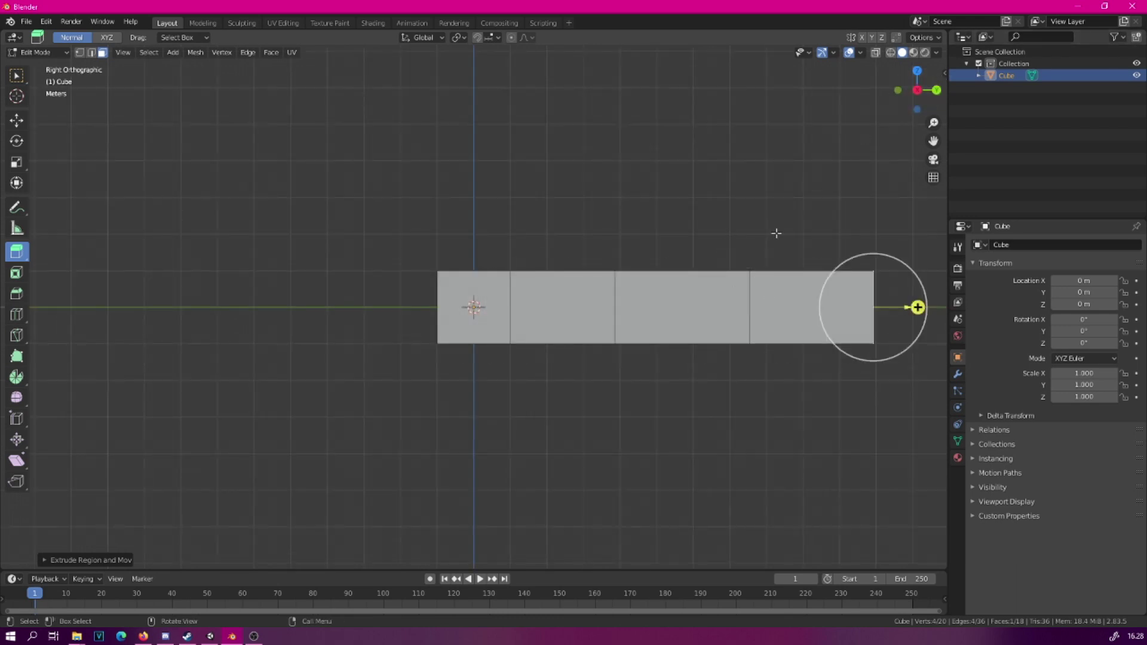
pyautogui.keyDown('shift'); pyautogui.moveTo(777, 233); pyautogui.dragTo(425, 214, button='middle'); pyautogui.keyUp('shift')
pyautogui.moveTo(566, 287); pyautogui.dragTo(804, 287)
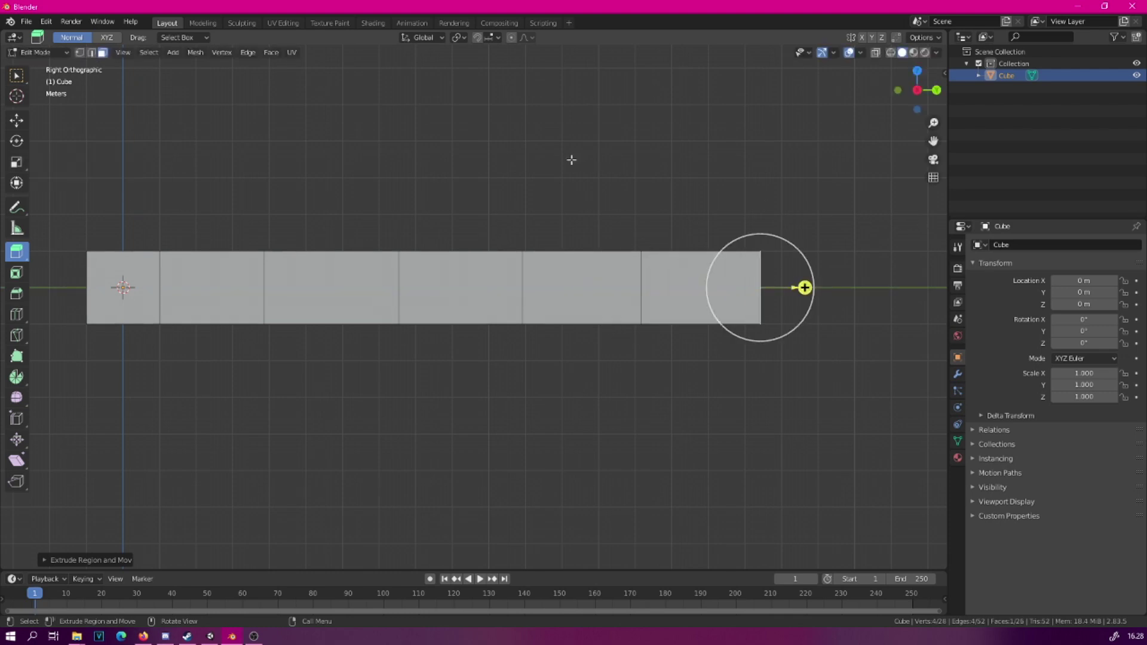
pyautogui.moveTo(572, 160)
pyautogui.mouseDown(button='middle')
pyautogui.moveTo(566, 217)
pyautogui.moveTo(573, 194)
pyautogui.moveTo(578, 207)
pyautogui.moveTo(572, 161)
pyautogui.mouseUp(button='middle')
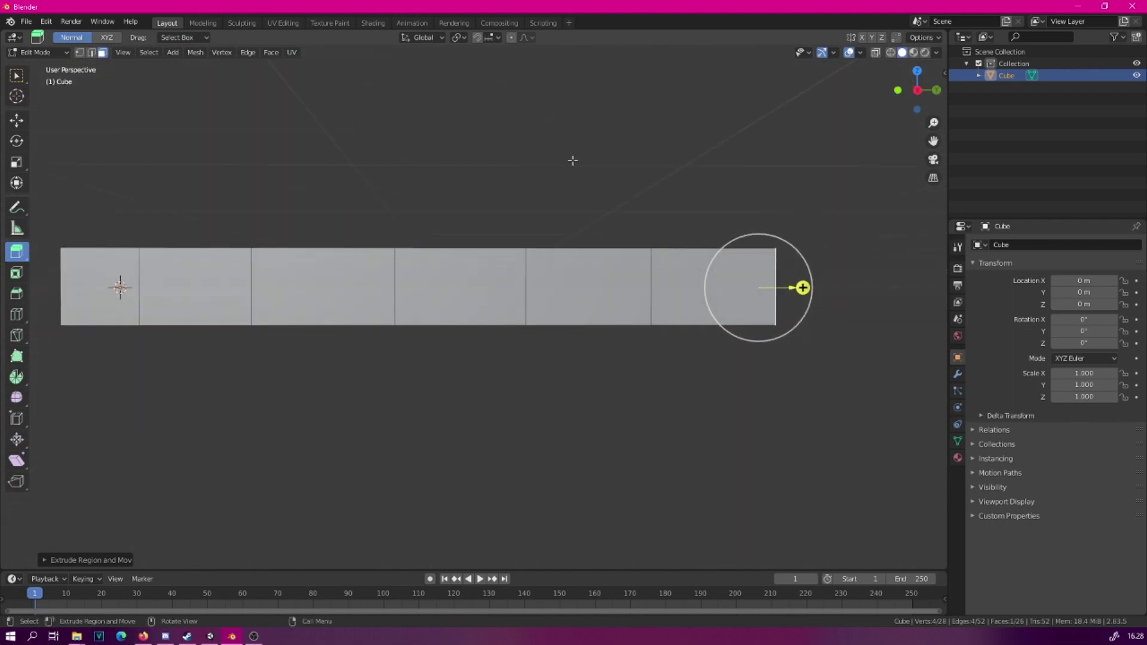
pyautogui.click(52, 54)
# Step: Return to Object Mode and add a Single Bone armature
pyautogui.click(53, 65)
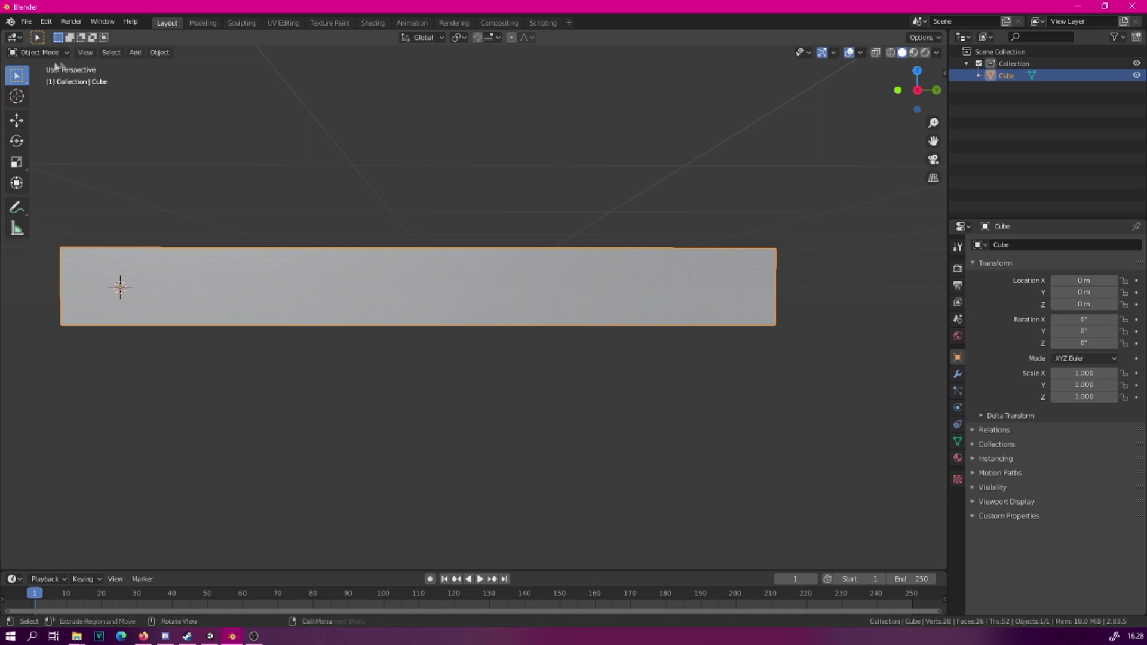
pyautogui.click(135, 53)
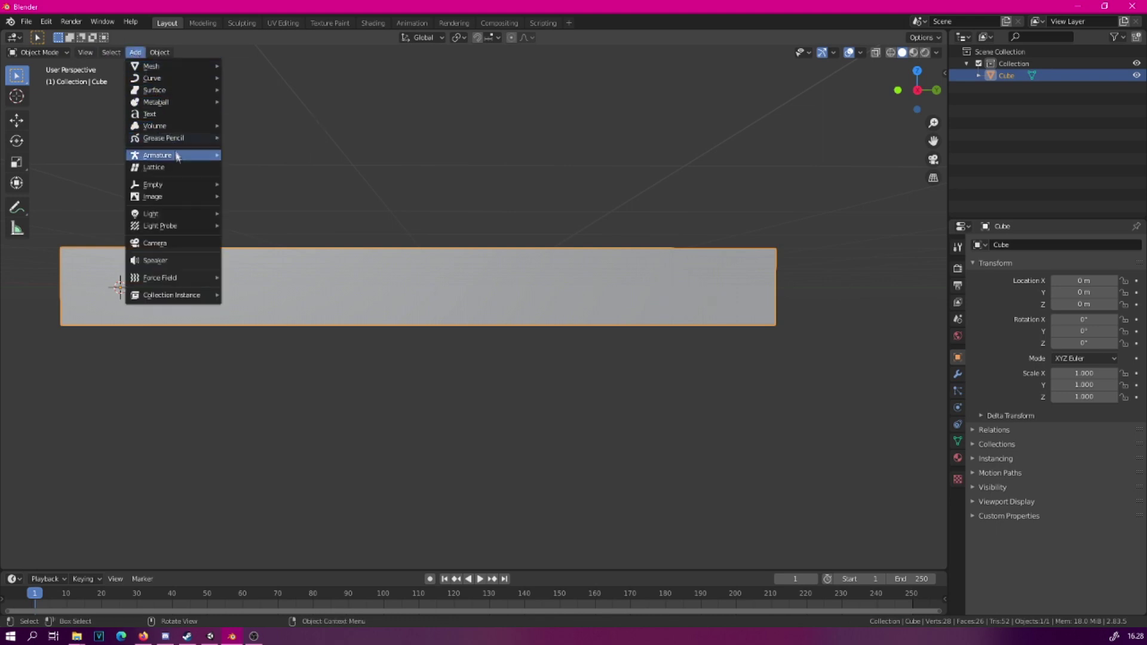
pyautogui.moveTo(178, 158)
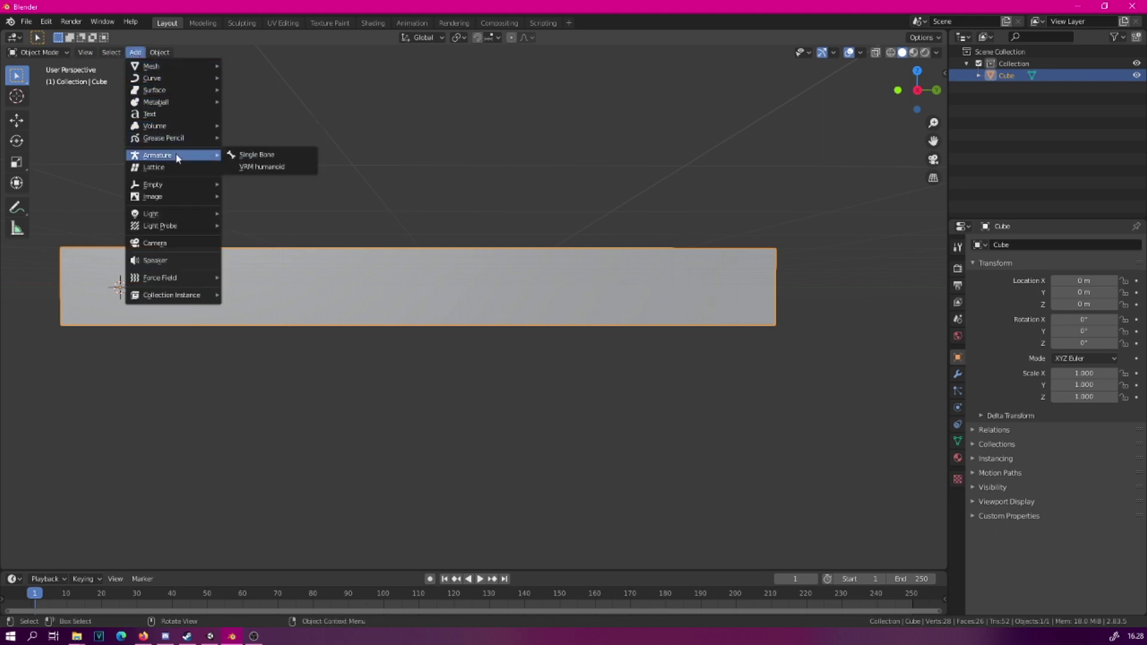
pyautogui.click(250, 156)
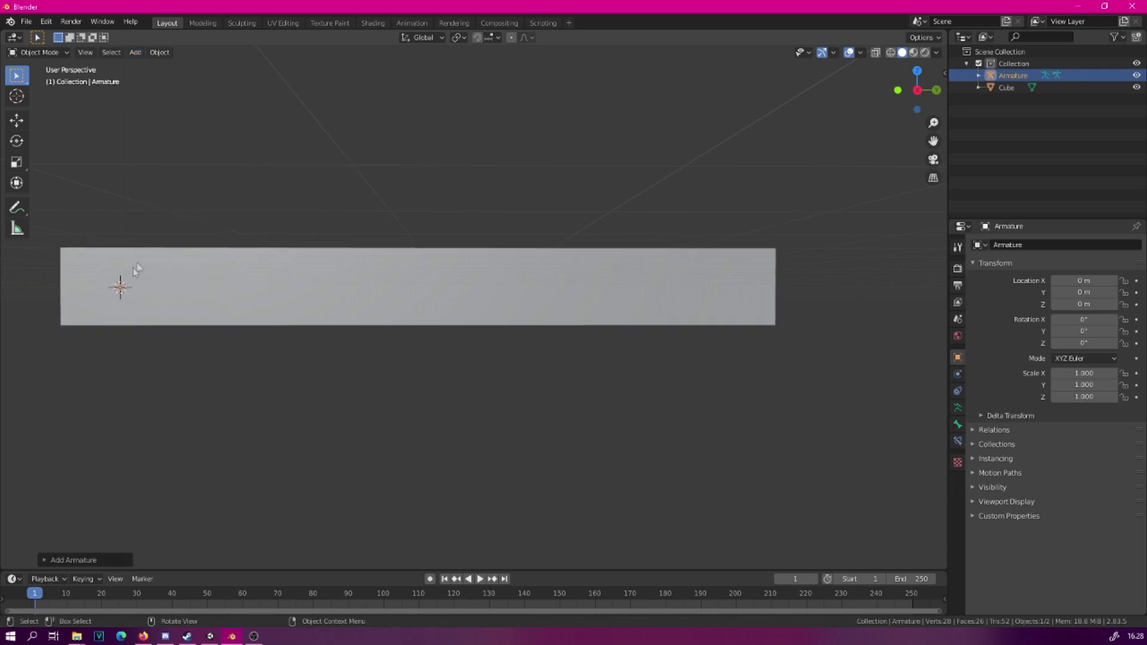
# Step: Select the Armature, enable Wireframe shading, and enter its Edit Mode
pyautogui.click(1010, 77)
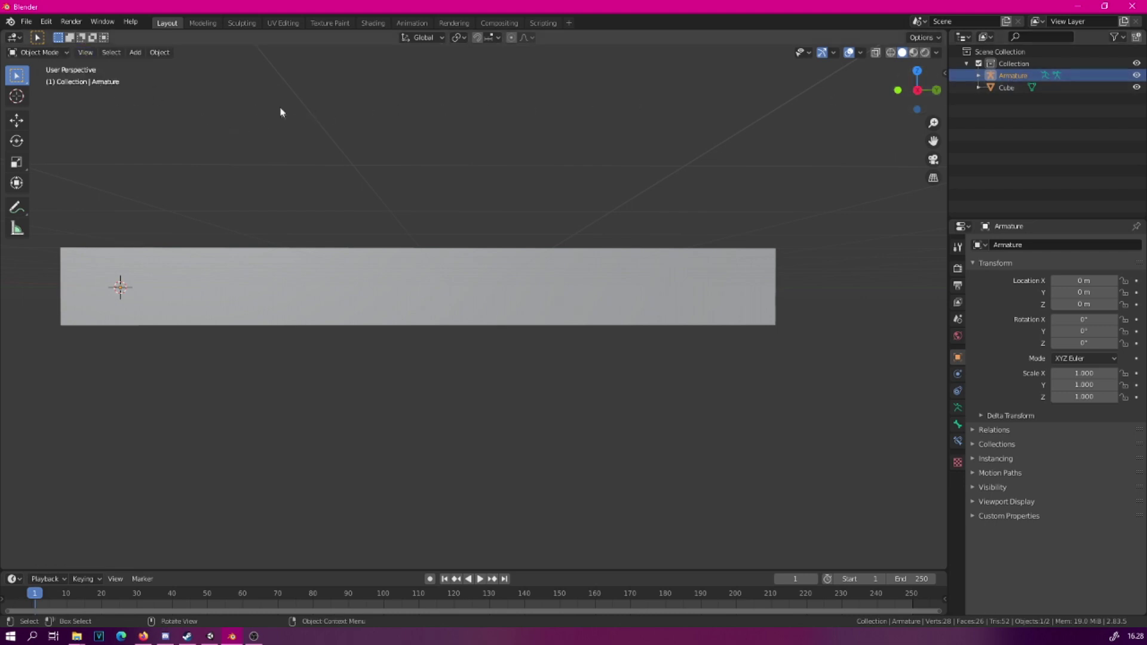
pyautogui.moveTo(281, 110); pyautogui.dragTo(509, 91, button='middle')
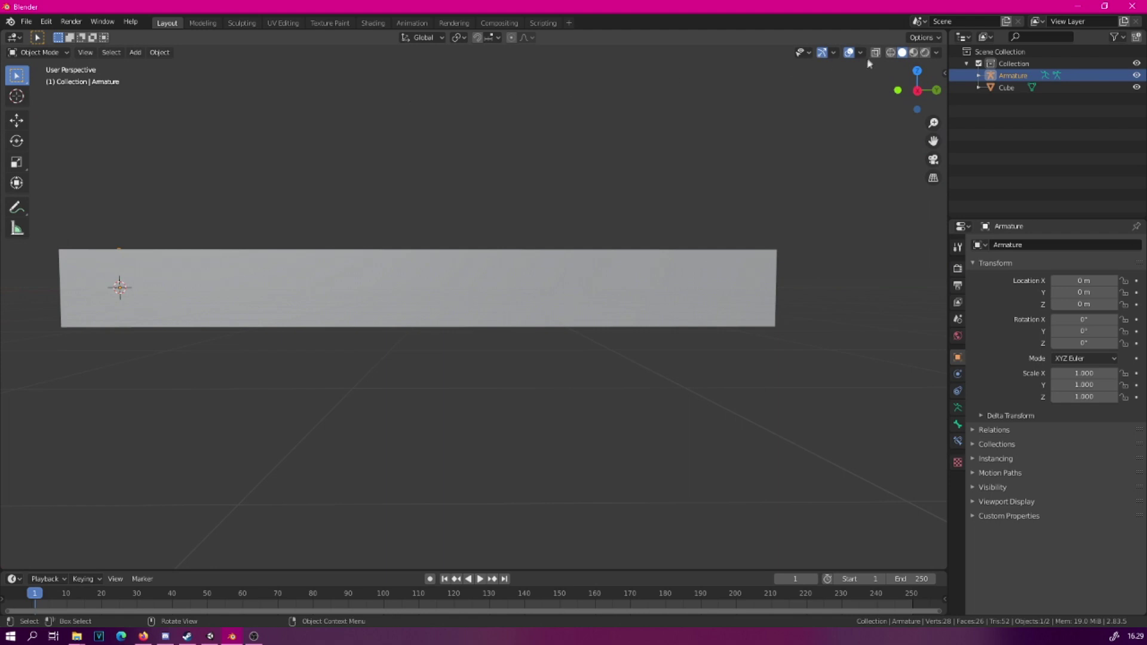
pyautogui.click(891, 53)
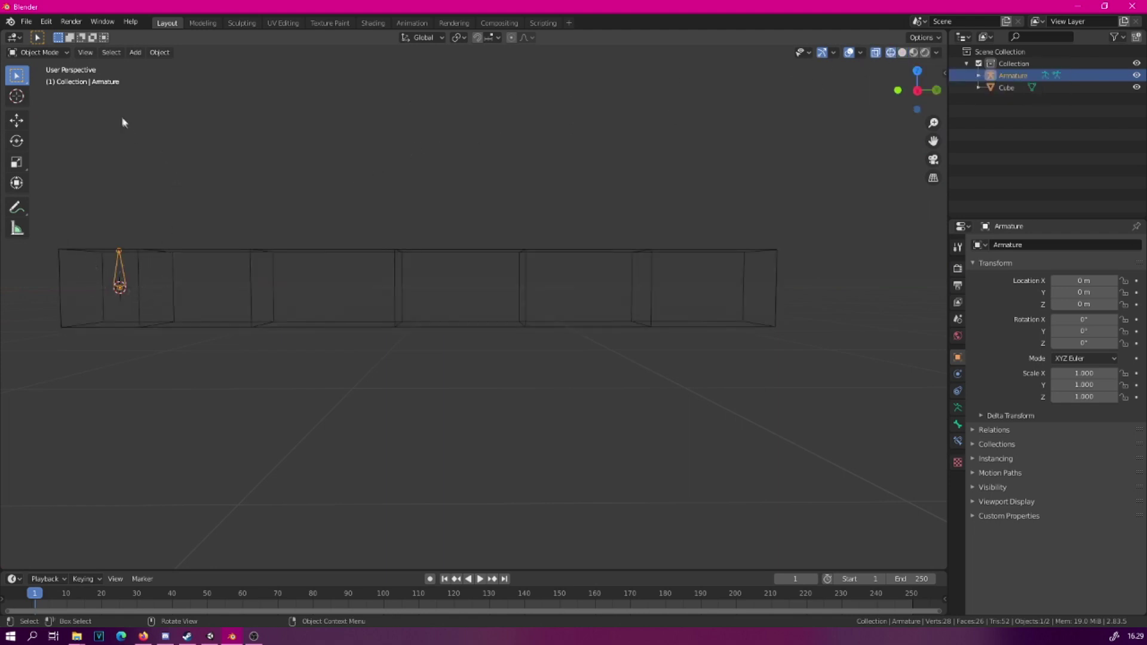
pyautogui.click(57, 53)
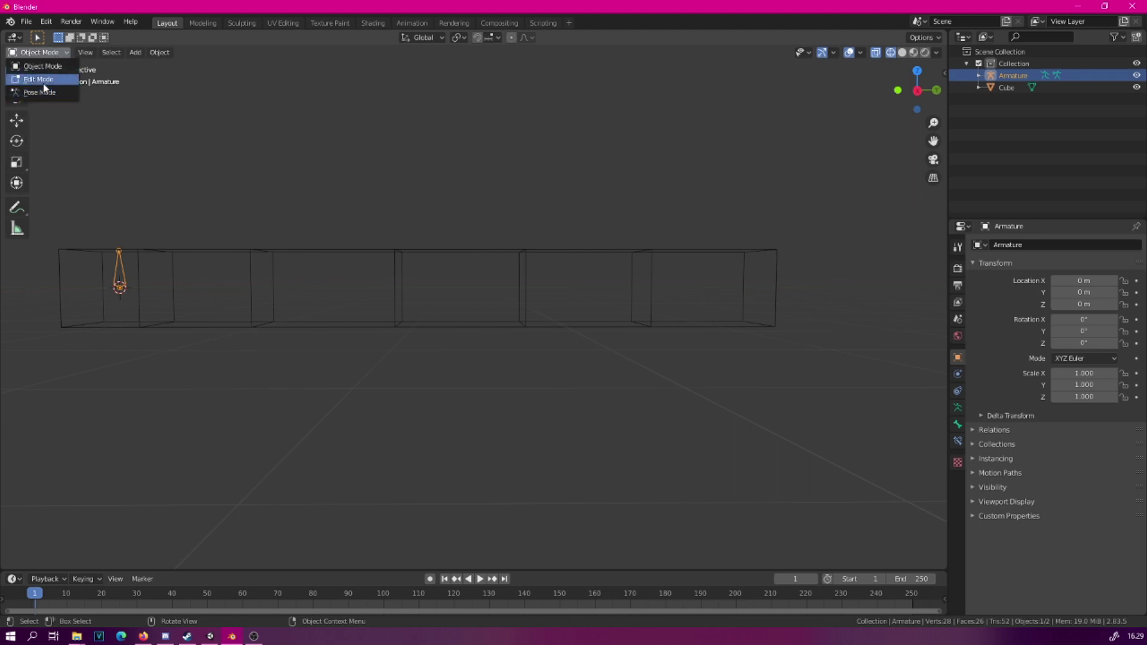
pyautogui.click(46, 83)
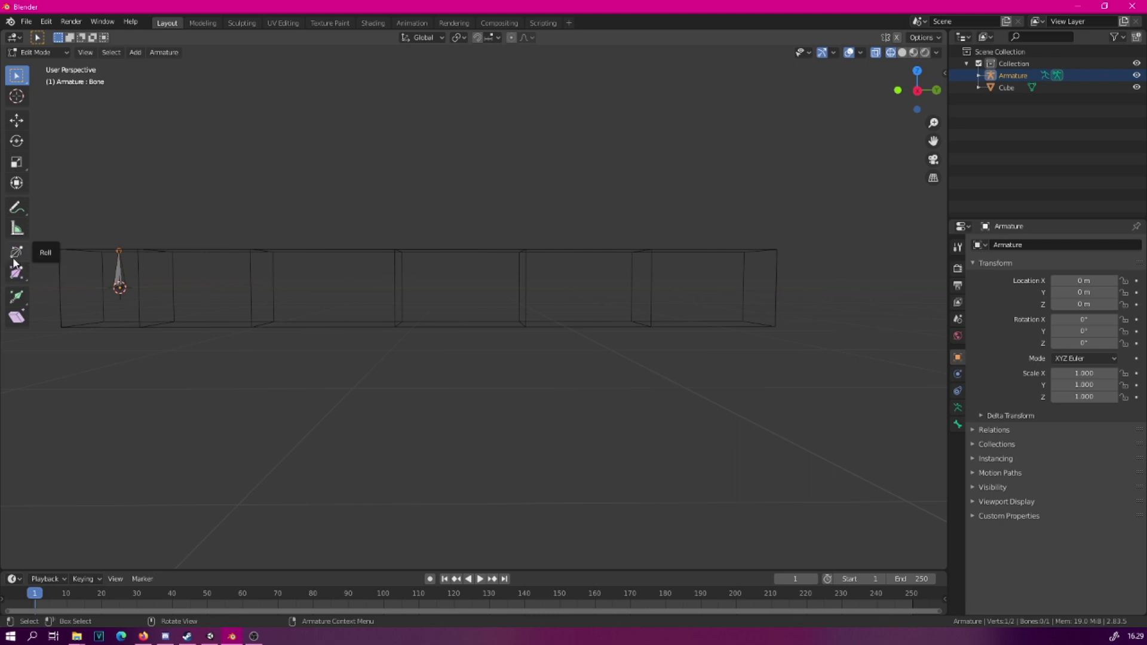
# Step: Extrude a trial bone from the tip, then undo it
pyautogui.click(23, 298)
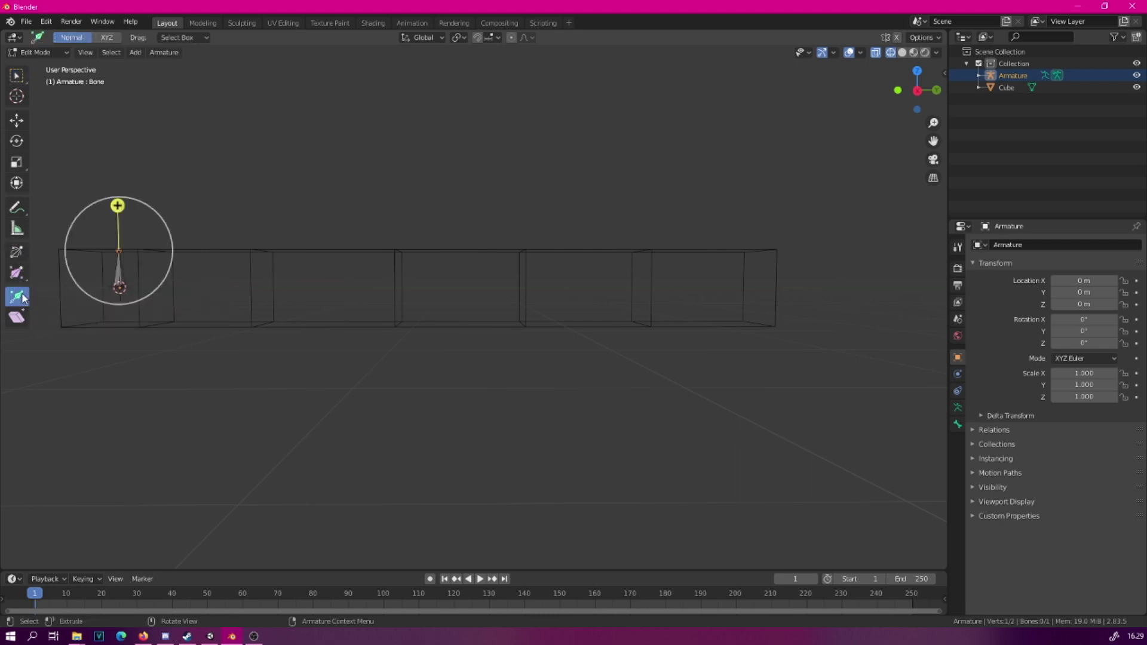
pyautogui.moveTo(120, 205); pyautogui.dragTo(274, 253)
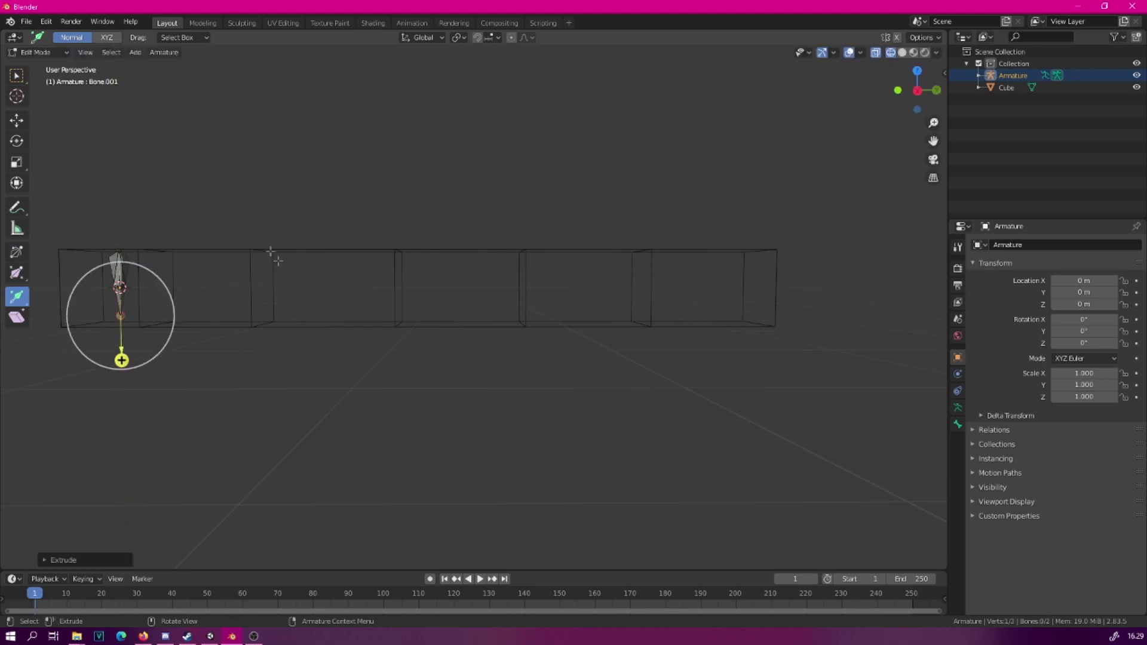
pyautogui.click(46, 21)
pyautogui.click(60, 39)
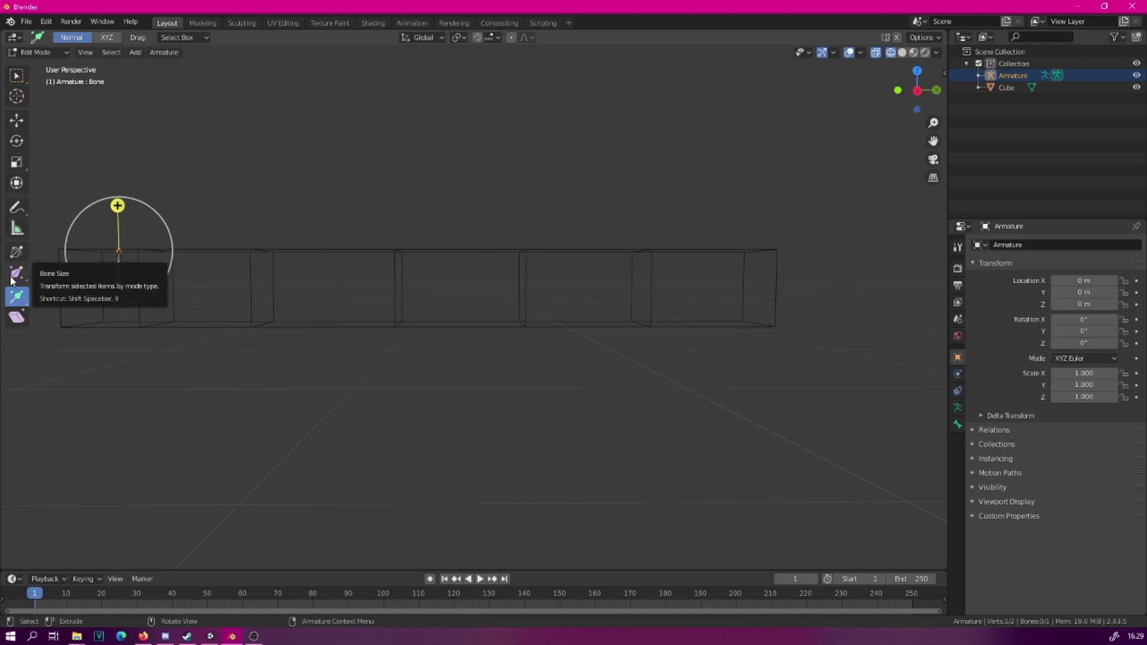
# Step: Rotate the bone along the bar, extrude a five-bone chain, and return to Object Mode
pyautogui.click(16, 141)
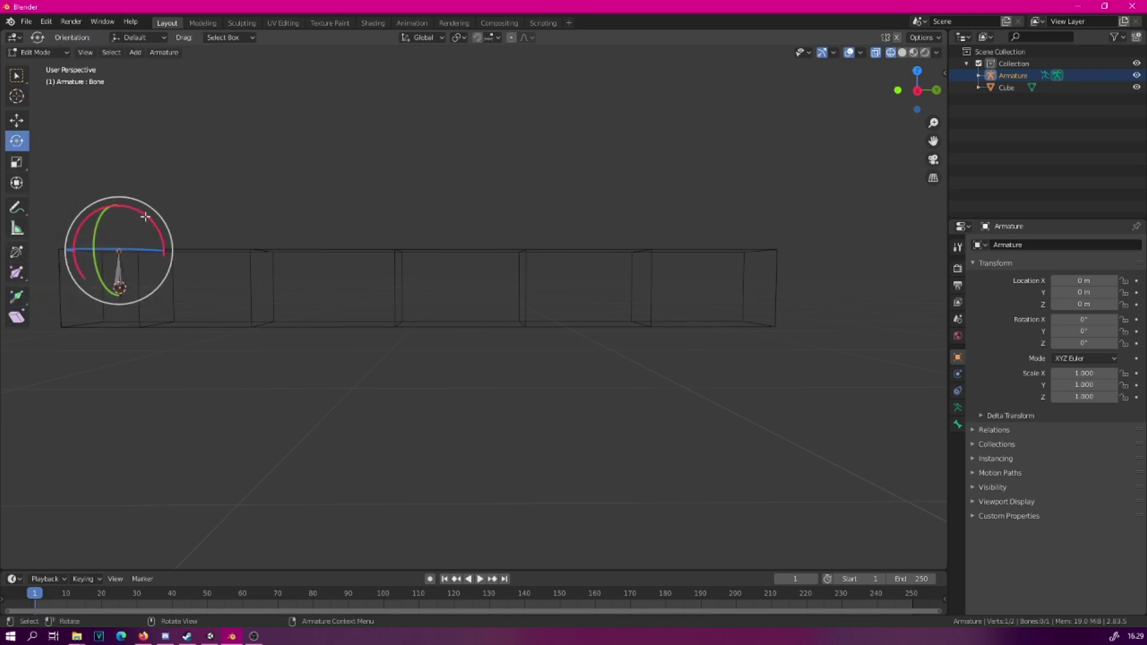
pyautogui.moveTo(156, 227); pyautogui.dragTo(217, 327)
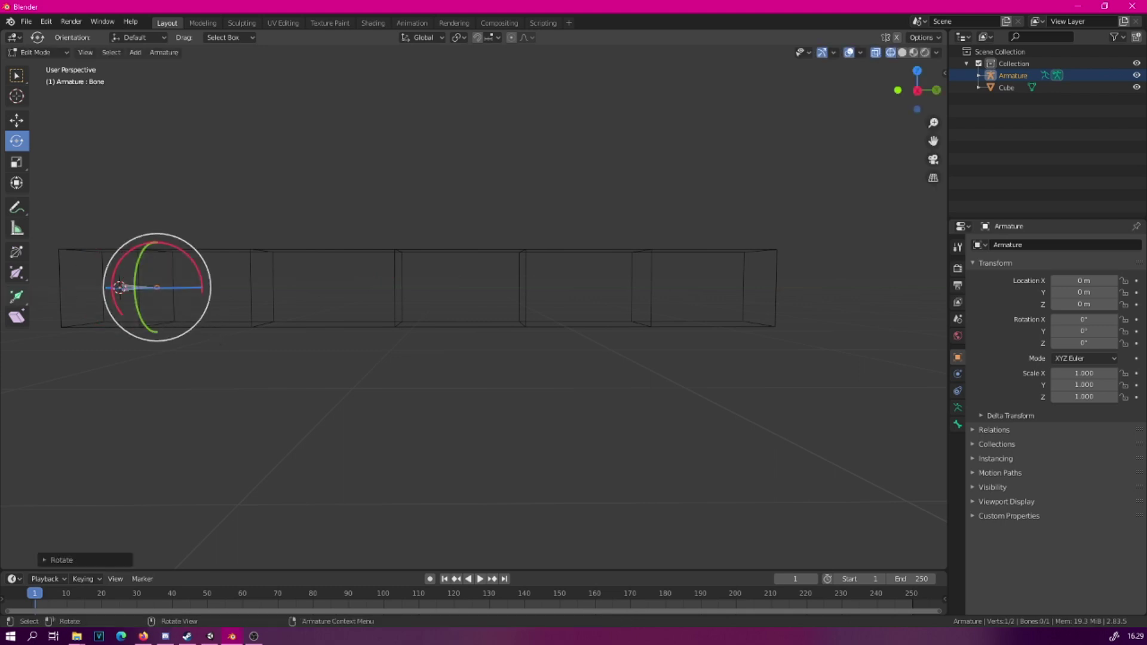
pyautogui.click(17, 297)
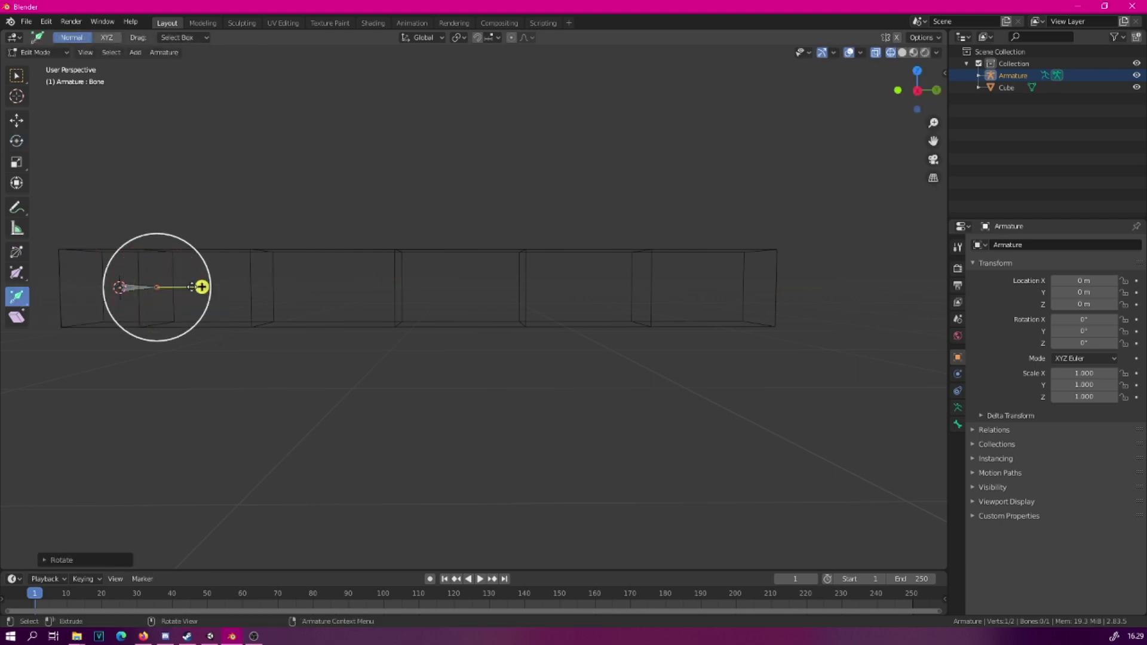
pyautogui.moveTo(202, 288); pyautogui.dragTo(760, 282)
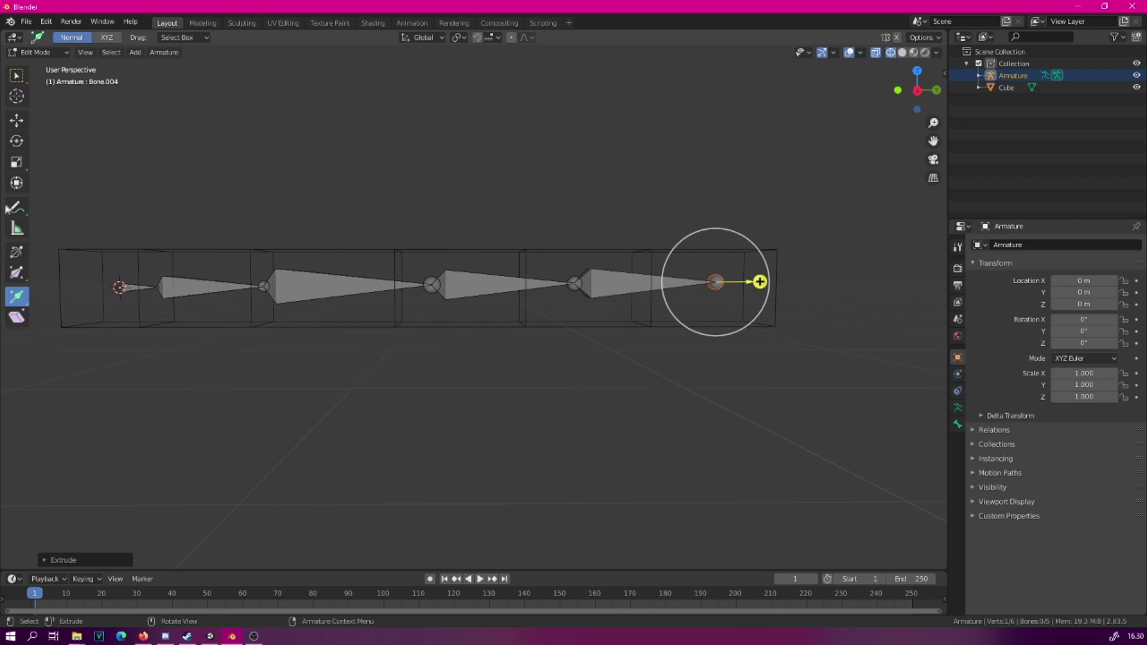
pyautogui.press('Tab')
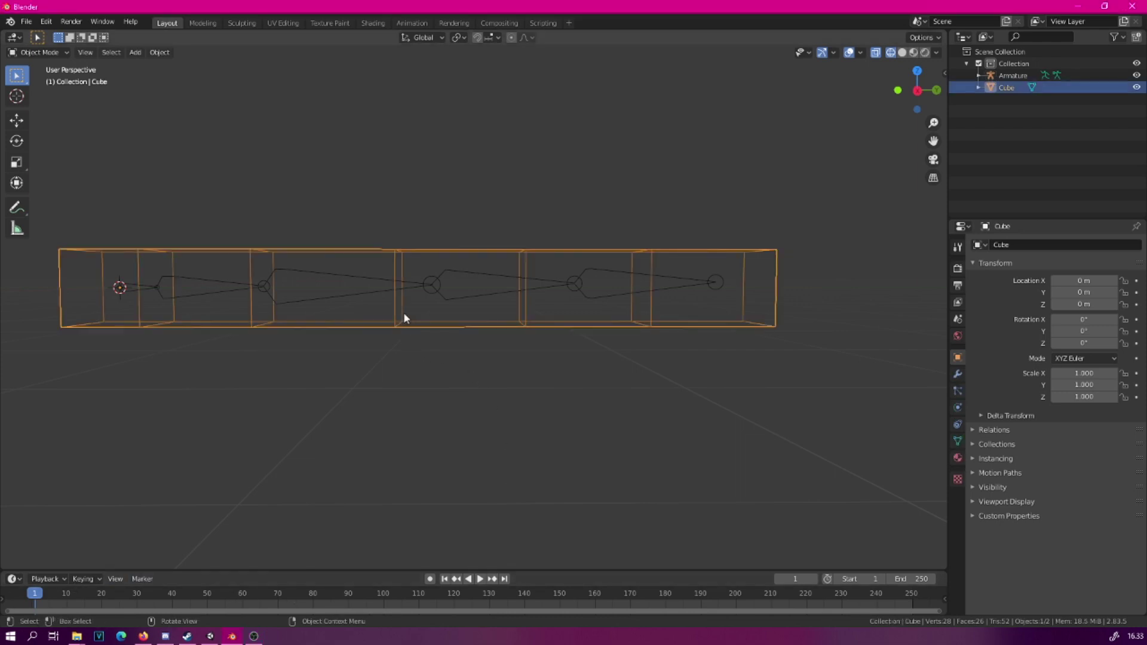
# Step: Parent the bar to the armature With Automatic Weights, then reselect the bar mesh
pyautogui.keyDown('shift'); pyautogui.click(318, 282); pyautogui.keyUp('shift')
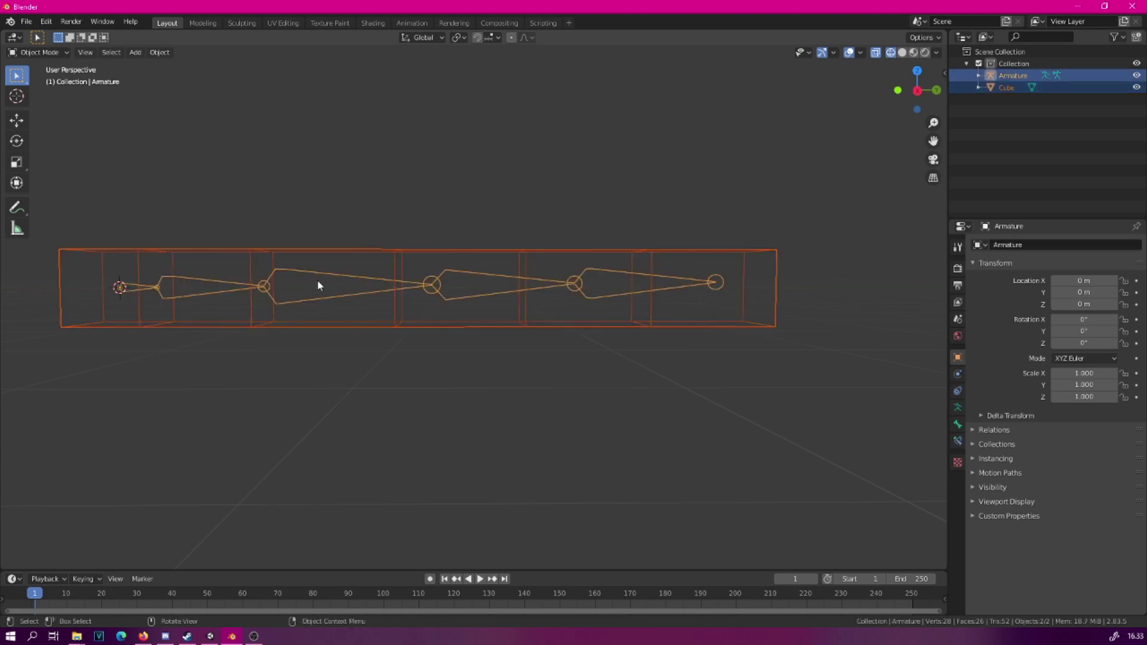
pyautogui.hotkey('ctrl', 'p')
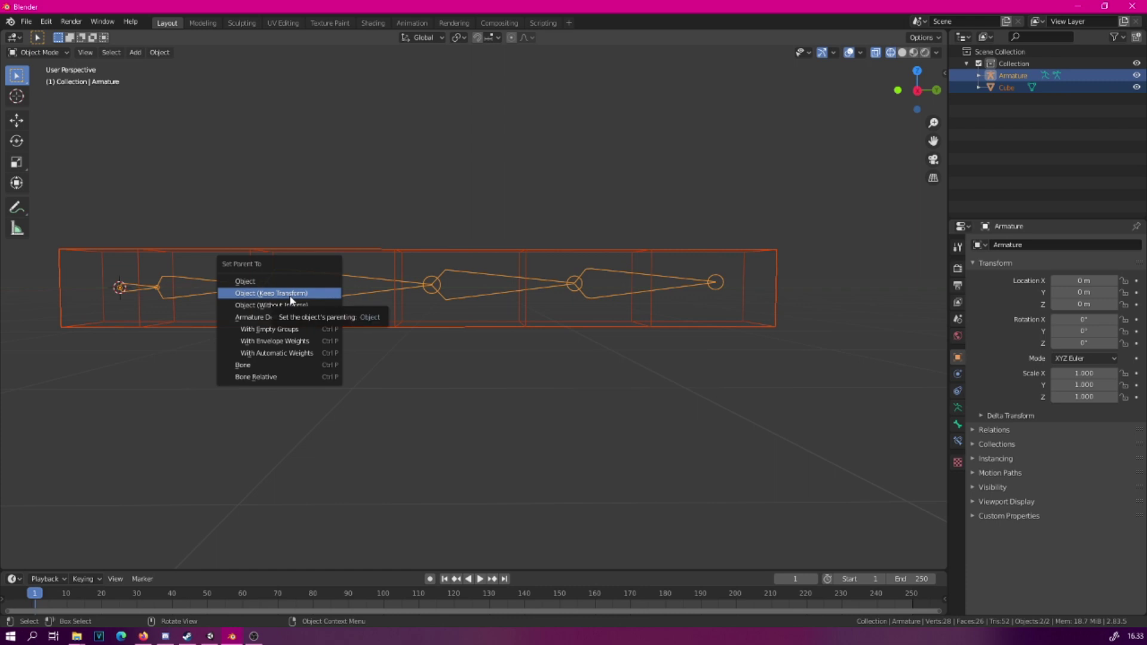
pyautogui.click(293, 355)
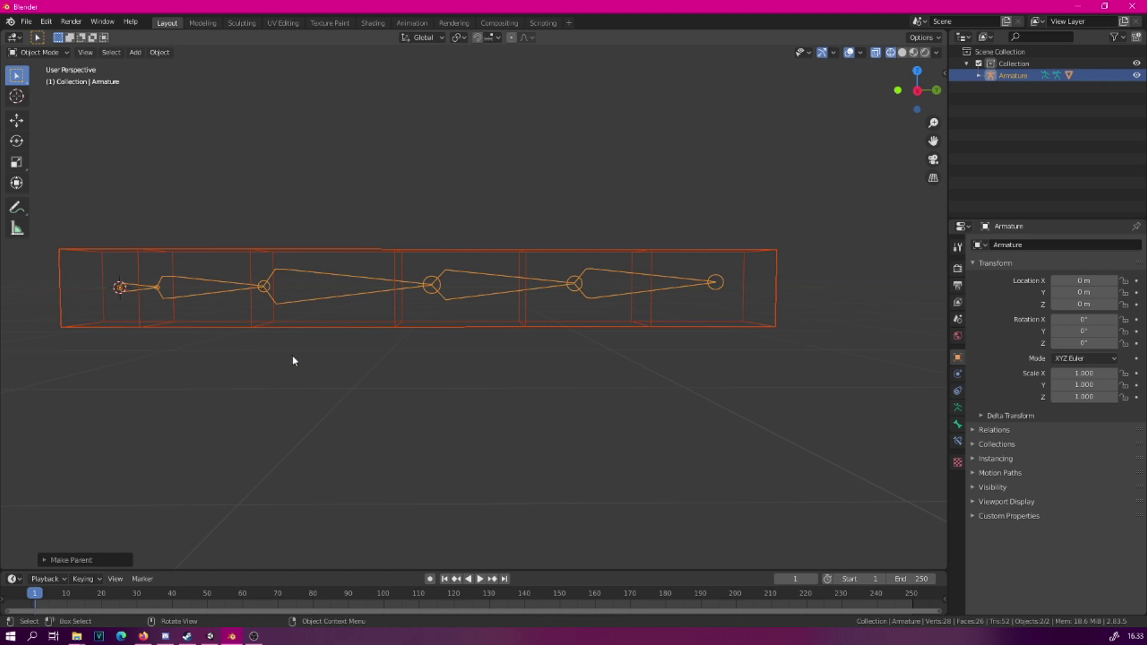
pyautogui.click(371, 167)
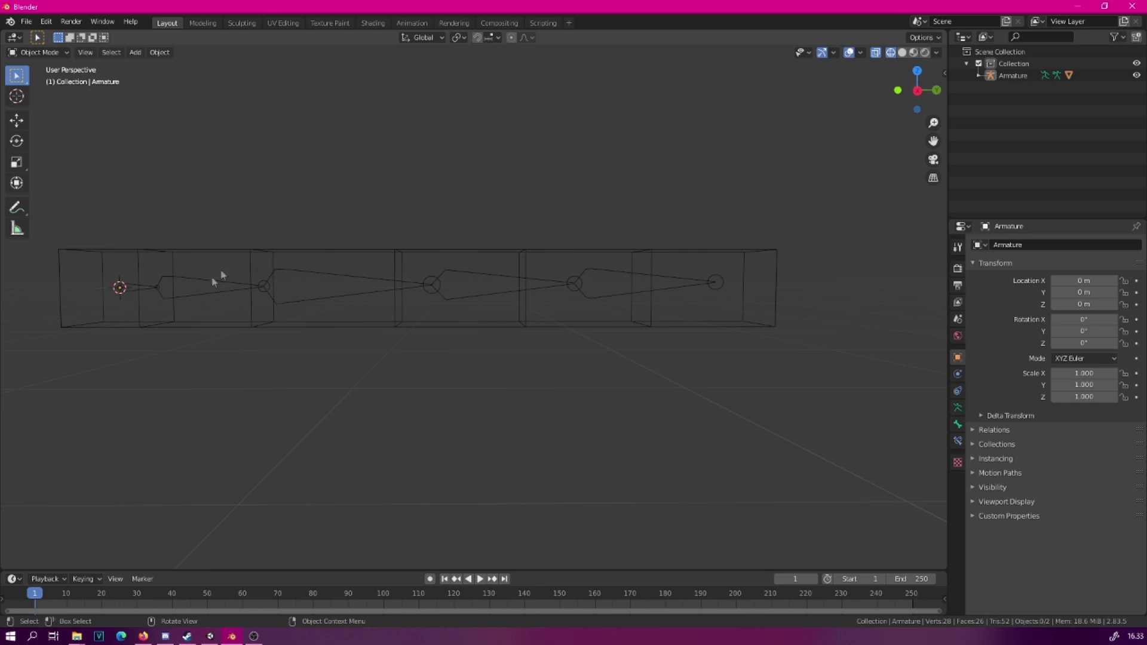
pyautogui.moveTo(284, 224); pyautogui.dragTo(402, 235, button='middle')
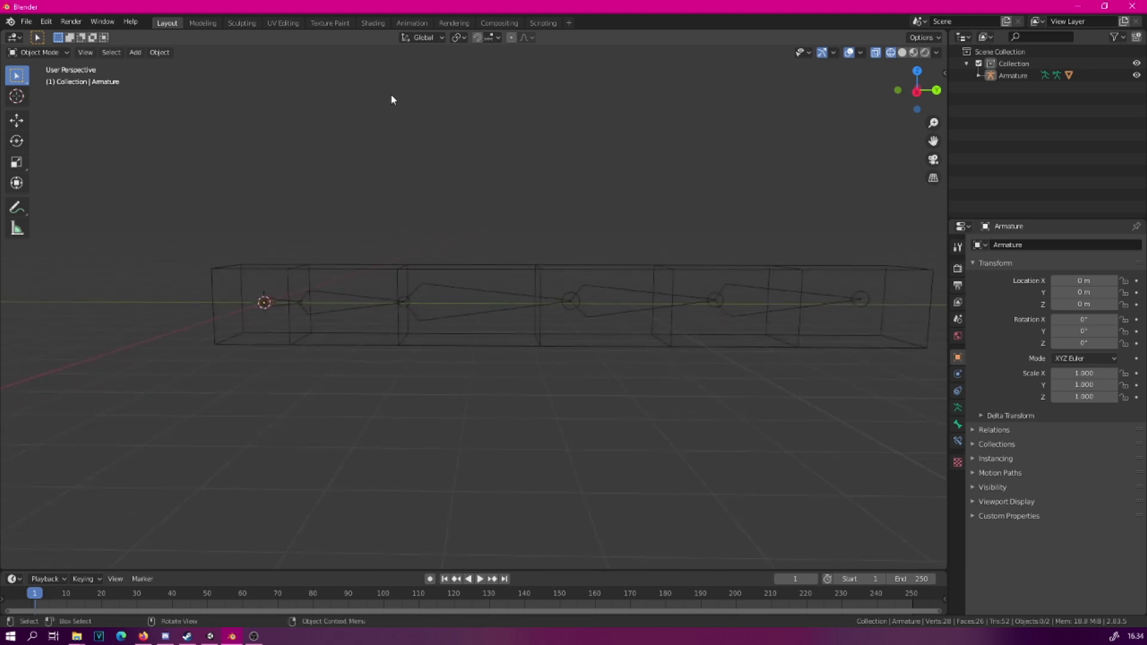
pyautogui.click(391, 269)
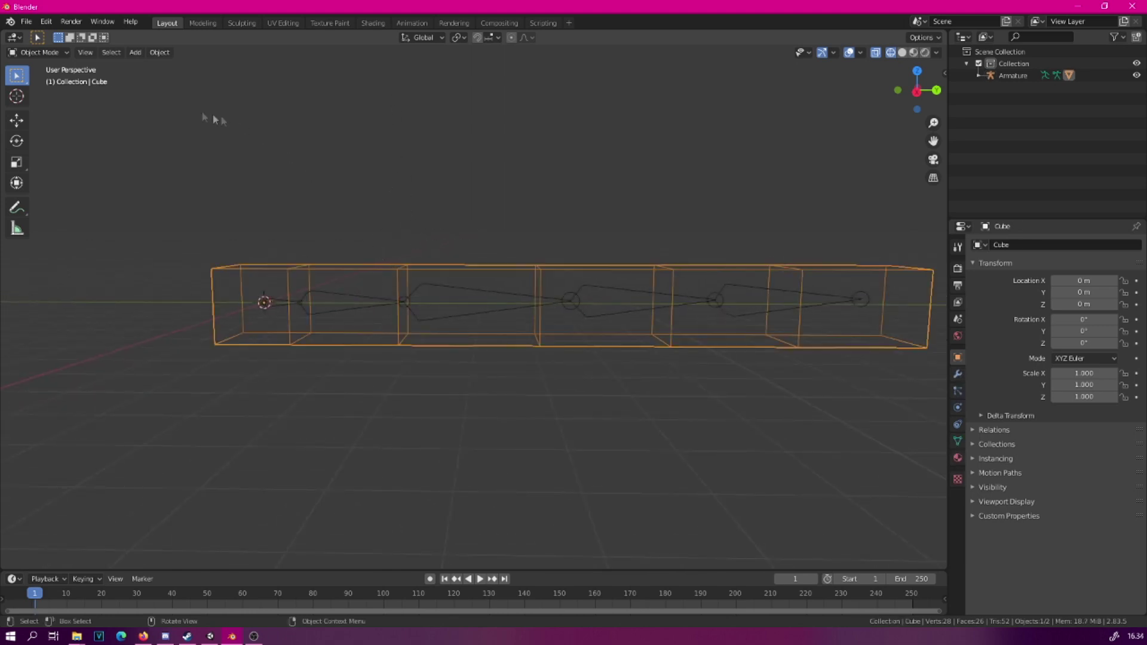
# Step: Switch the bar into Weight Paint mode and show its five vertex groups
pyautogui.click(50, 51)
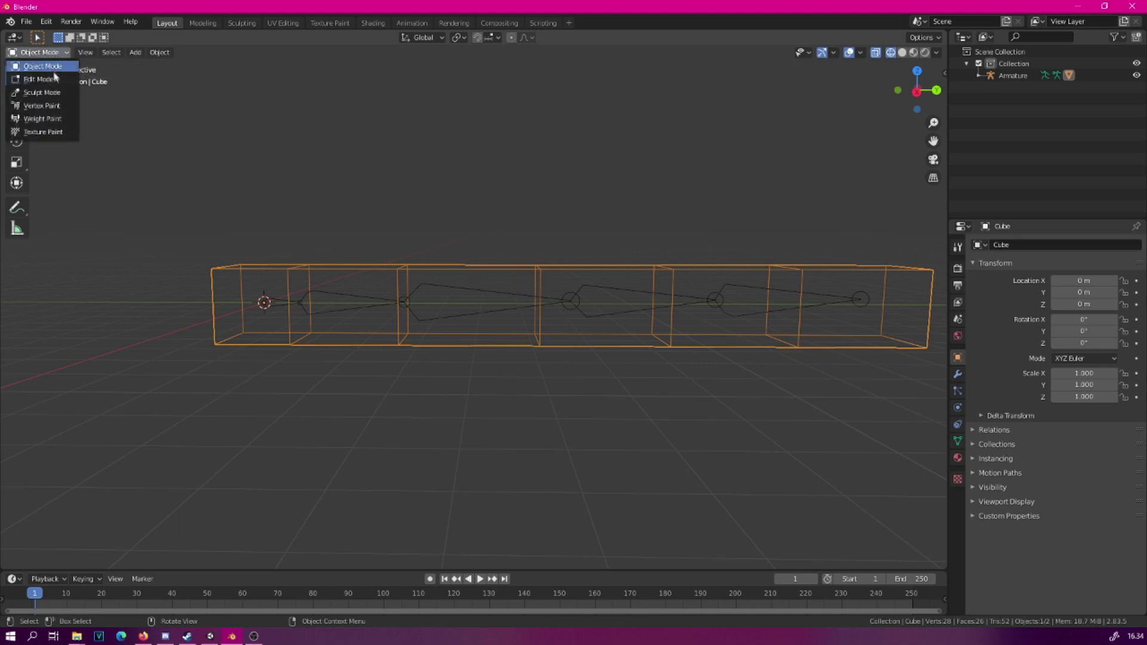
pyautogui.click(56, 121)
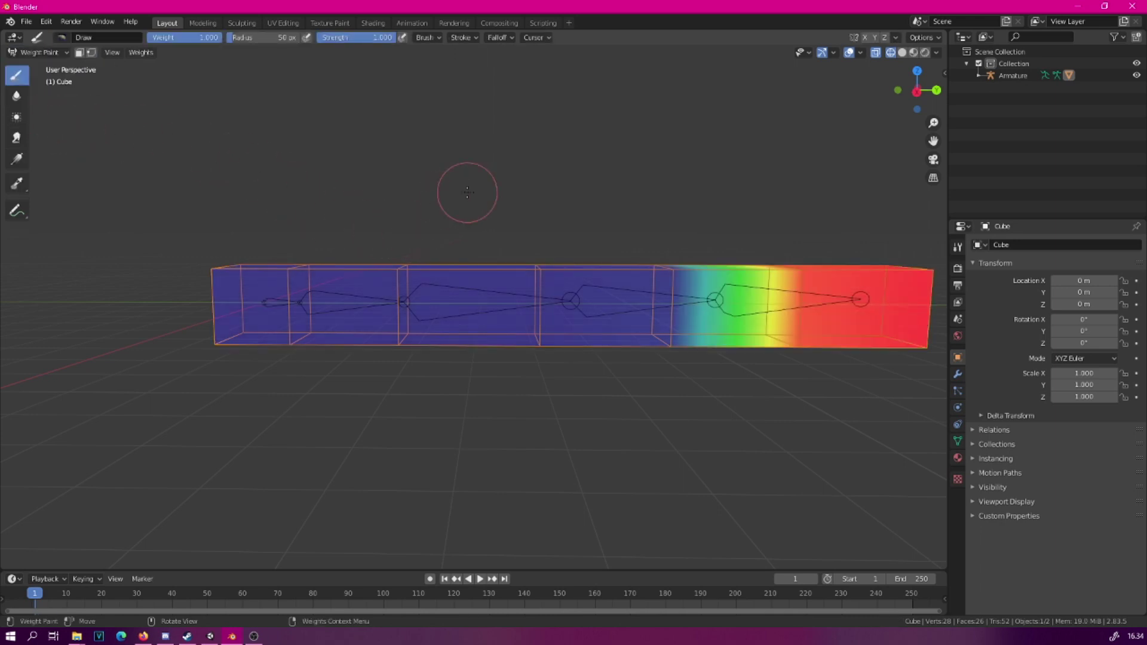
pyautogui.moveTo(548, 195)
pyautogui.keyDown('shift'); pyautogui.mouseDown(button='middle')
pyautogui.moveTo(416, 150)
pyautogui.moveTo(438, 158)
pyautogui.mouseUp(button='middle'); pyautogui.keyUp('shift')
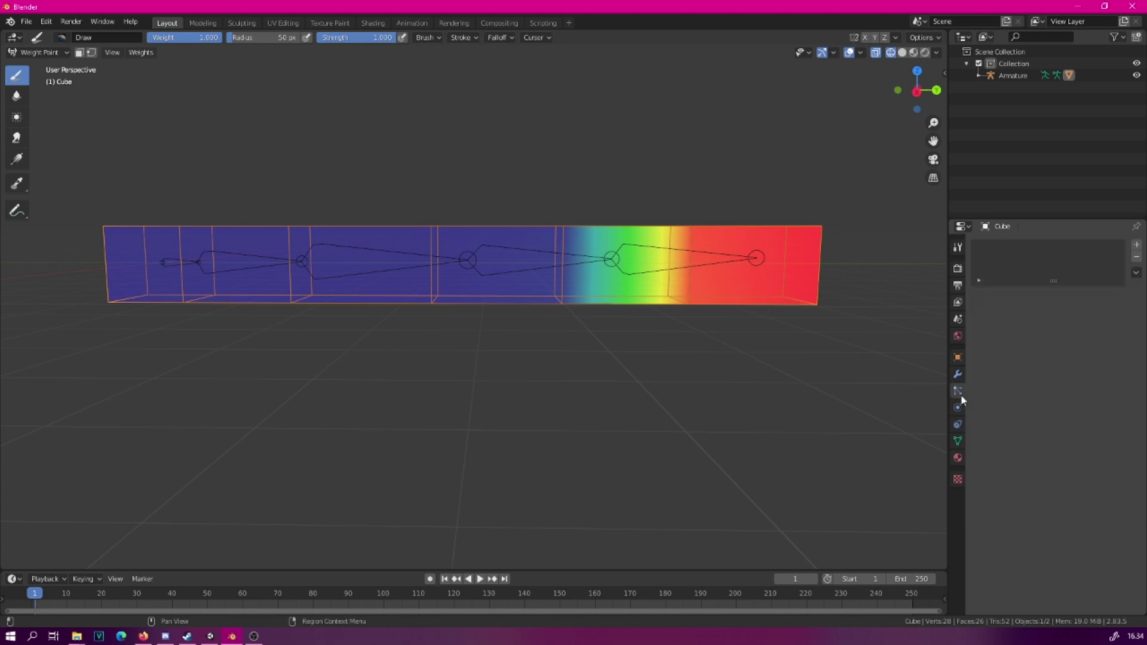
pyautogui.click(958, 441)
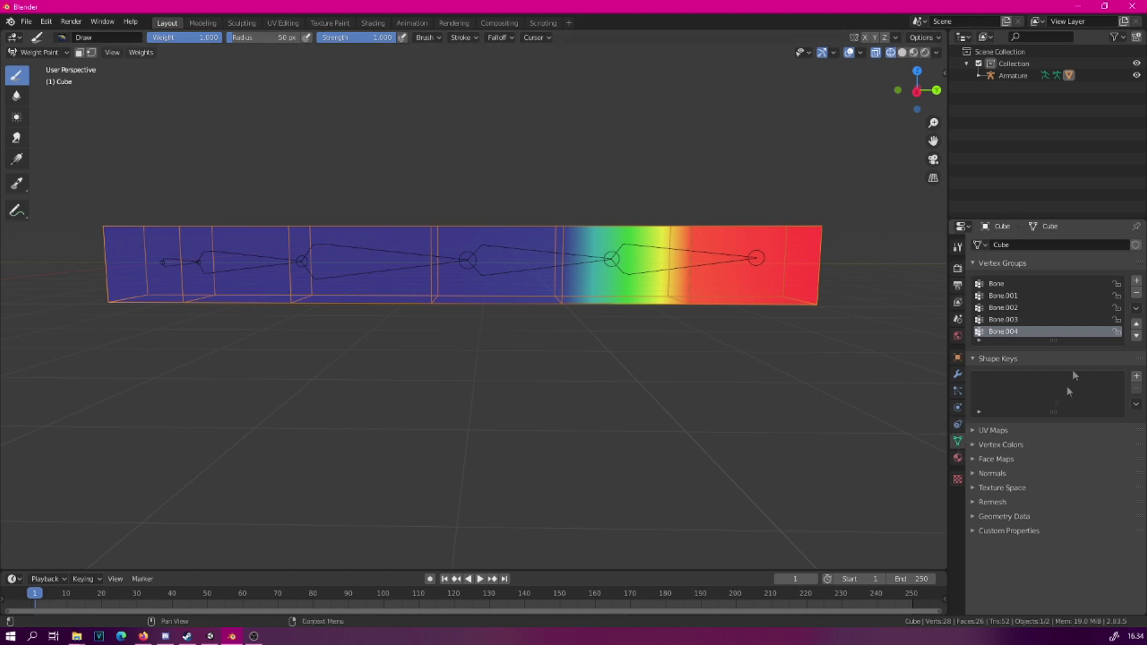
# Step: Select the Bone vertex group and bring up the brush weight and radius
pyautogui.click(1011, 284)
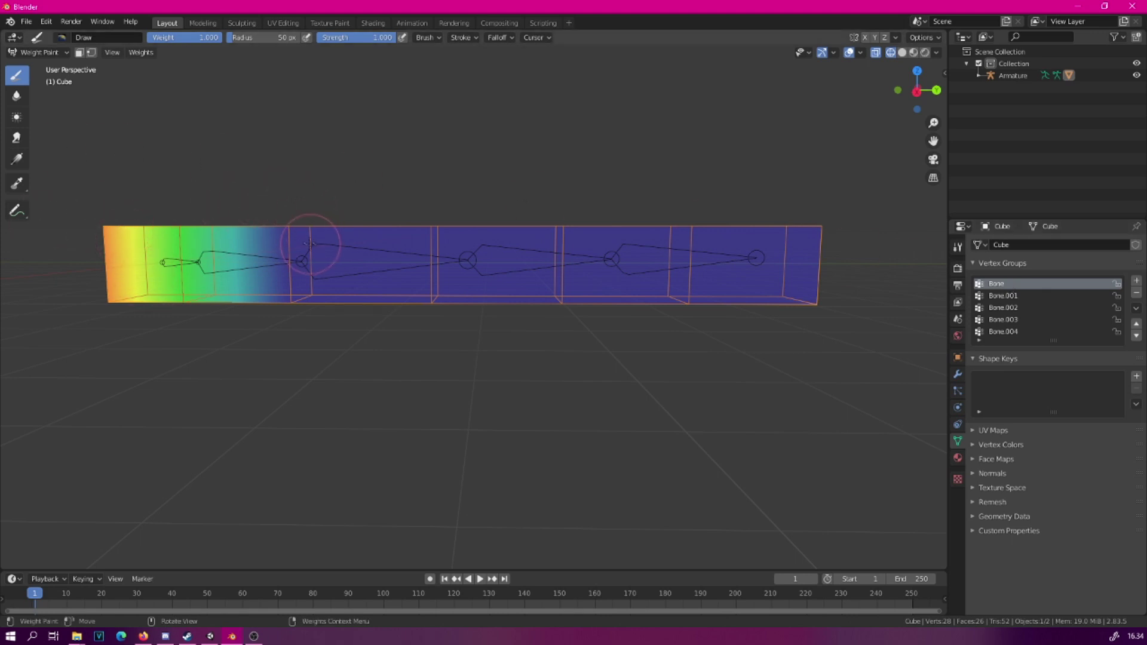
pyautogui.keyDown('shift'); pyautogui.moveTo(308, 242); pyautogui.dragTo(637, 240, button='middle'); pyautogui.keyUp('shift')
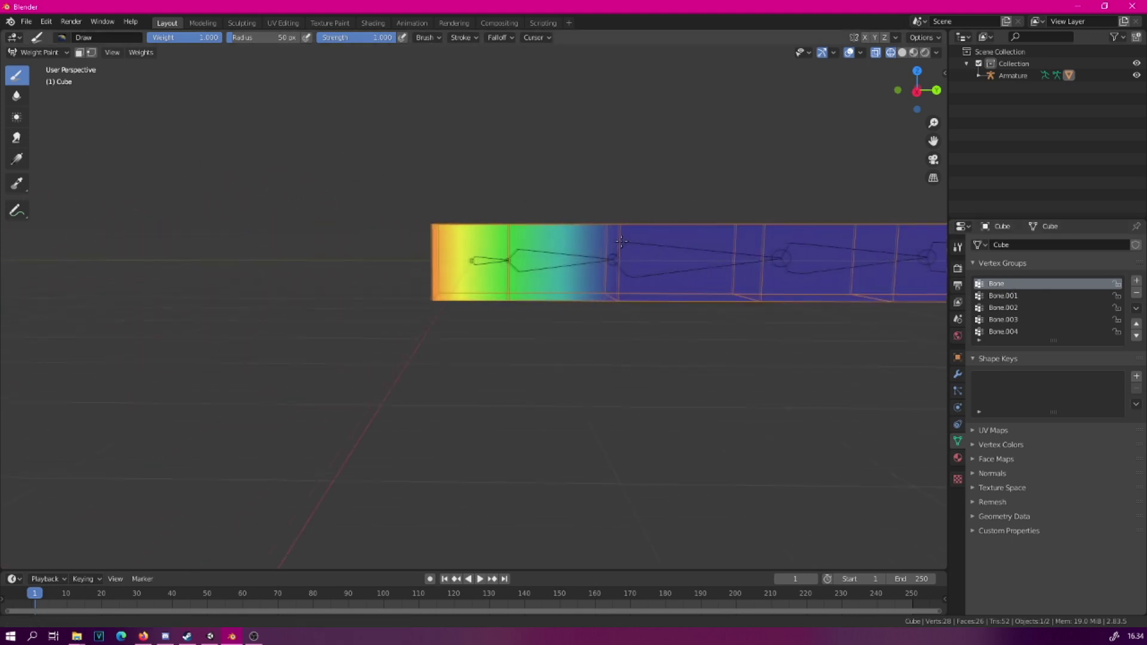
pyautogui.rightClick(492, 167)
pyautogui.moveTo(538, 186)
pyautogui.mouseDown(button='middle')
pyautogui.moveTo(830, 132)
pyautogui.moveTo(562, 146)
pyautogui.mouseUp(button='middle')
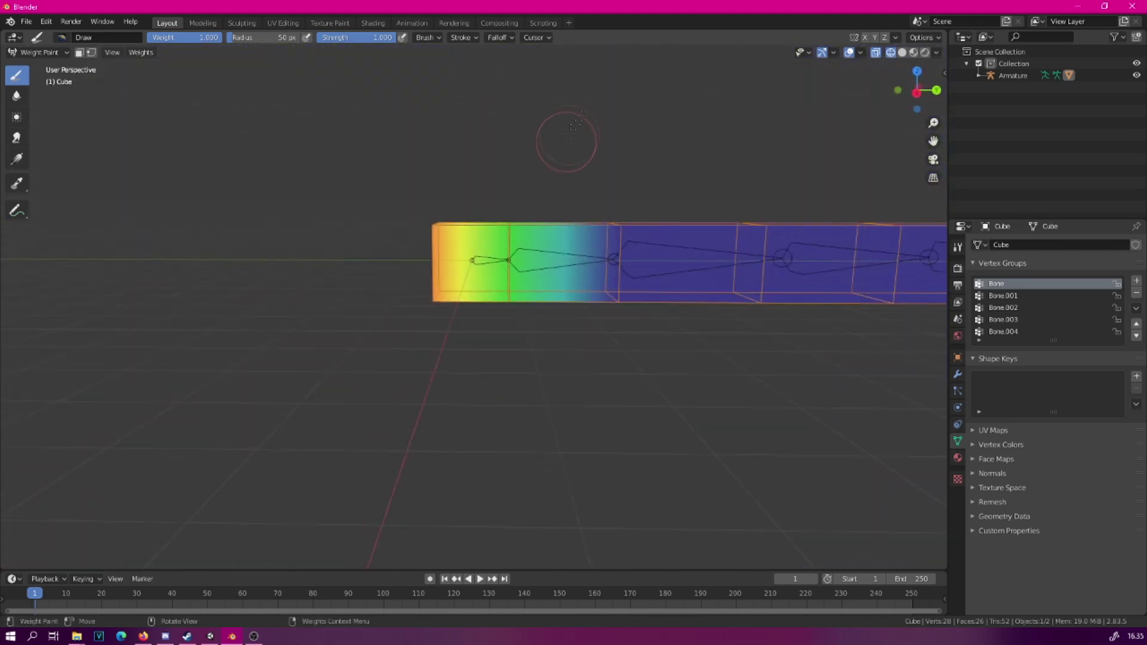
# Step: Paint the bar's left end solid red at full 1.0 weight
pyautogui.moveTo(445, 248)
pyautogui.mouseDown()
pyautogui.moveTo(448, 226)
pyautogui.moveTo(504, 239)
pyautogui.mouseUp()
pyautogui.moveTo(493, 344); pyautogui.dragTo(484, 207)
pyautogui.moveTo(514, 185)
pyautogui.mouseDown(button='middle')
pyautogui.moveTo(494, 308)
pyautogui.moveTo(502, 334)
pyautogui.moveTo(478, 335)
pyautogui.mouseUp(button='middle')
pyautogui.click(494, 308)
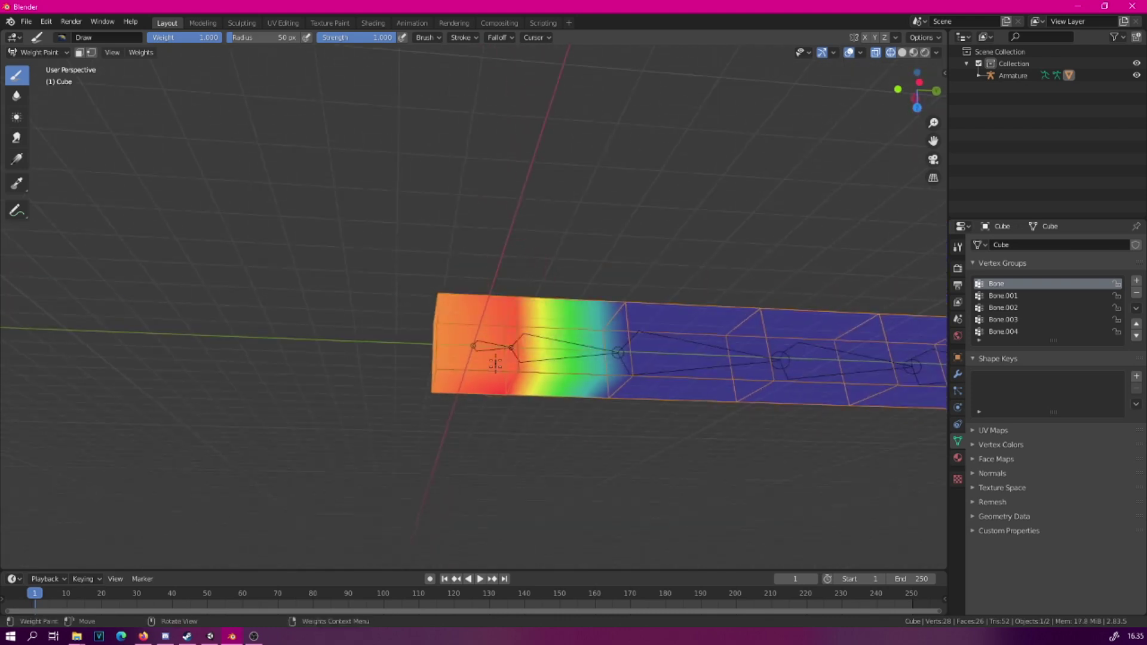
pyautogui.moveTo(558, 166); pyautogui.dragTo(541, 281, button='middle')
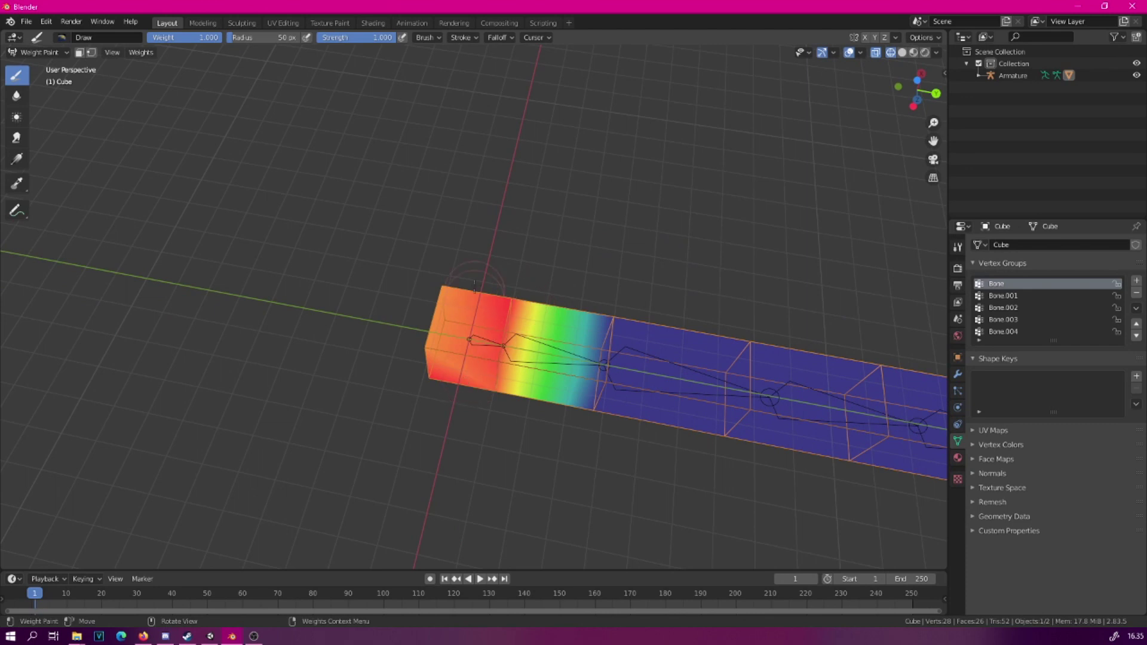
pyautogui.moveTo(412, 374)
pyautogui.mouseDown()
pyautogui.moveTo(466, 352)
pyautogui.moveTo(487, 257)
pyautogui.moveTo(439, 269)
pyautogui.mouseUp()
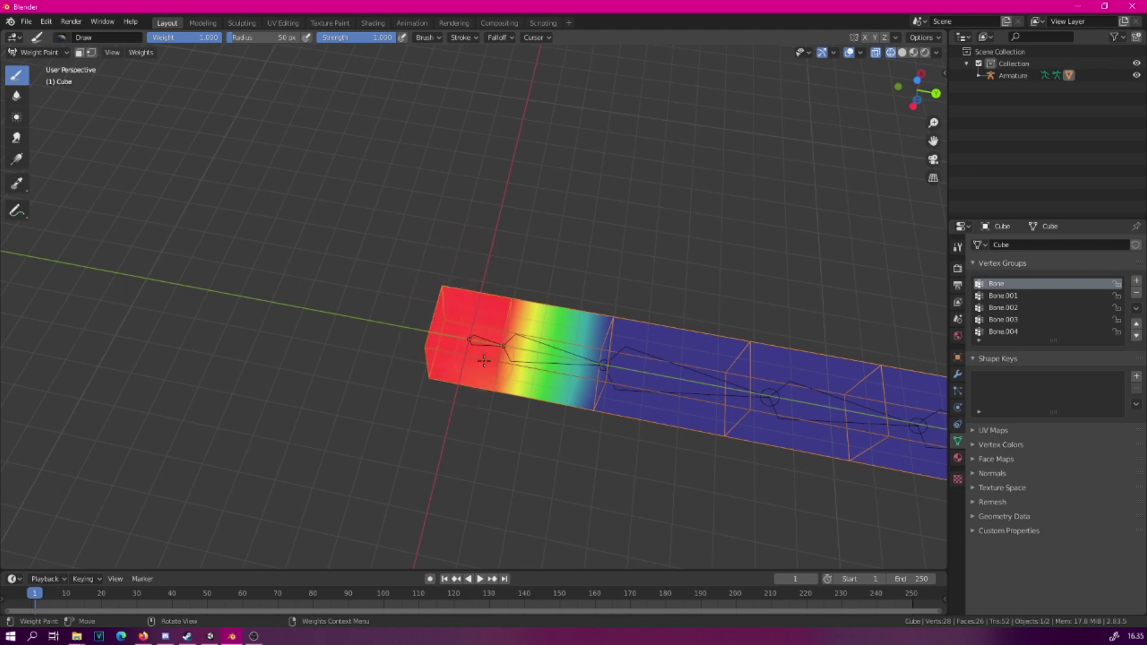
pyautogui.moveTo(423, 397); pyautogui.dragTo(440, 266, button='middle')
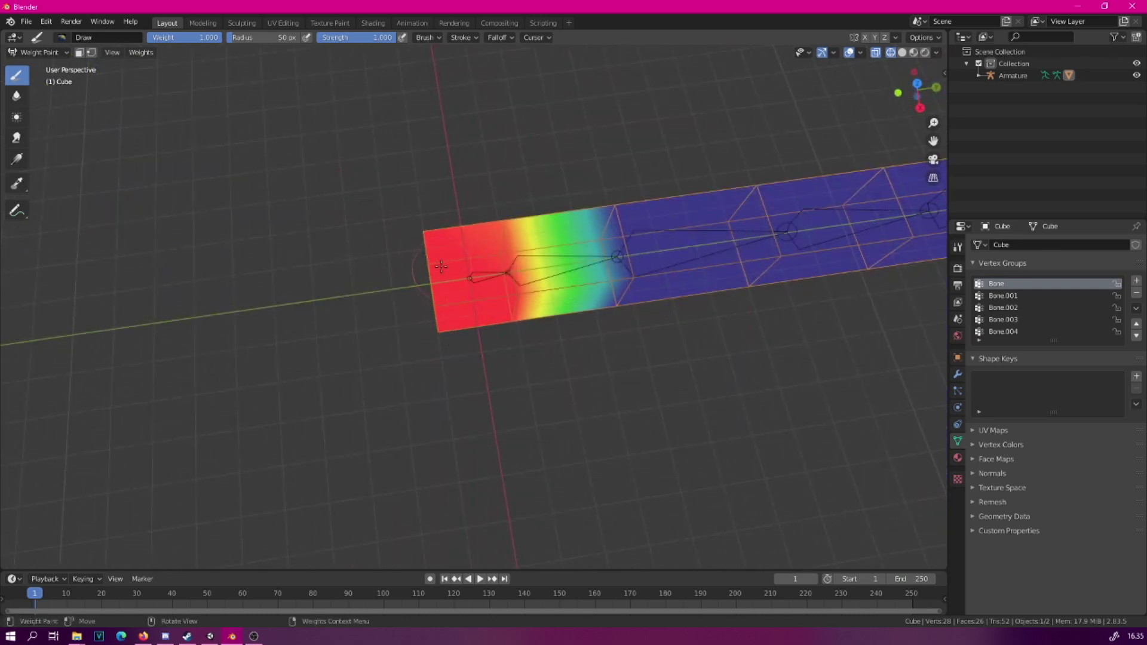
pyautogui.moveTo(538, 389); pyautogui.dragTo(523, 311, button='middle')
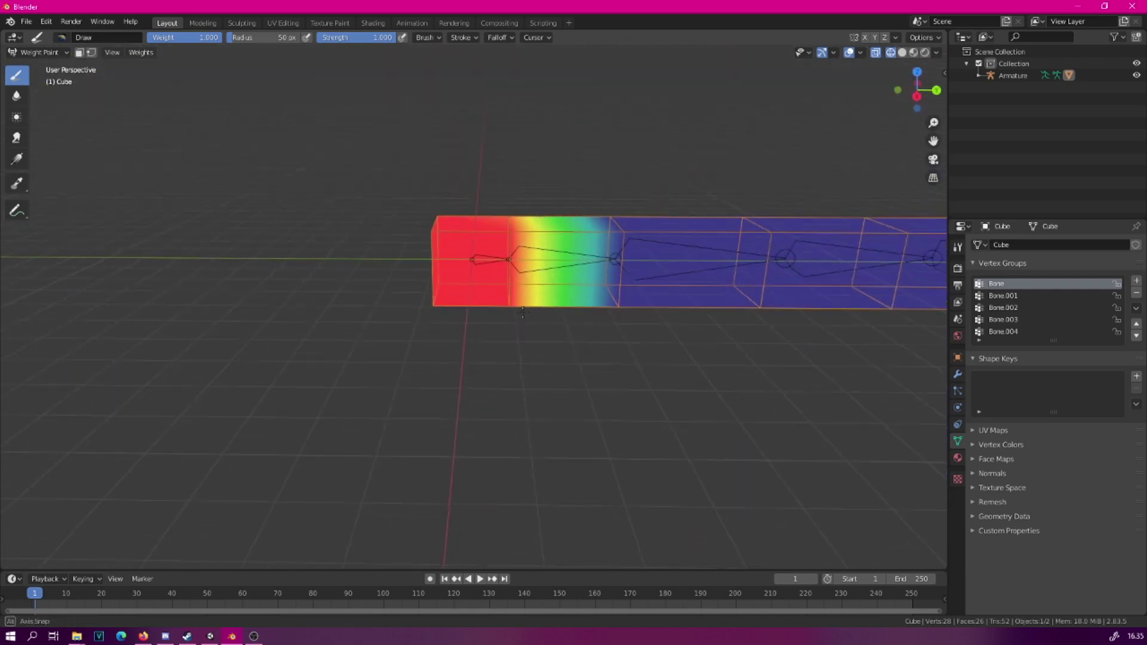
# Step: Review the Bone.001–Bone.004 weights, then make Bone.001 active with brush weight 0
pyautogui.click(1014, 295)
pyautogui.click(1005, 308)
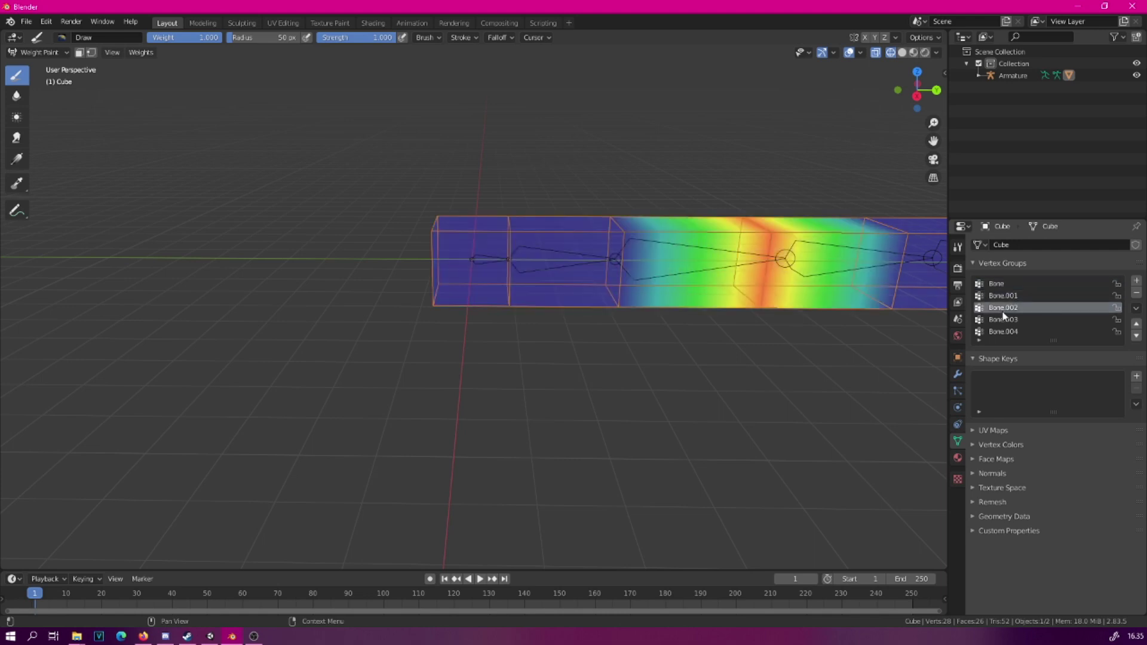
pyautogui.click(1004, 320)
pyautogui.click(1005, 332)
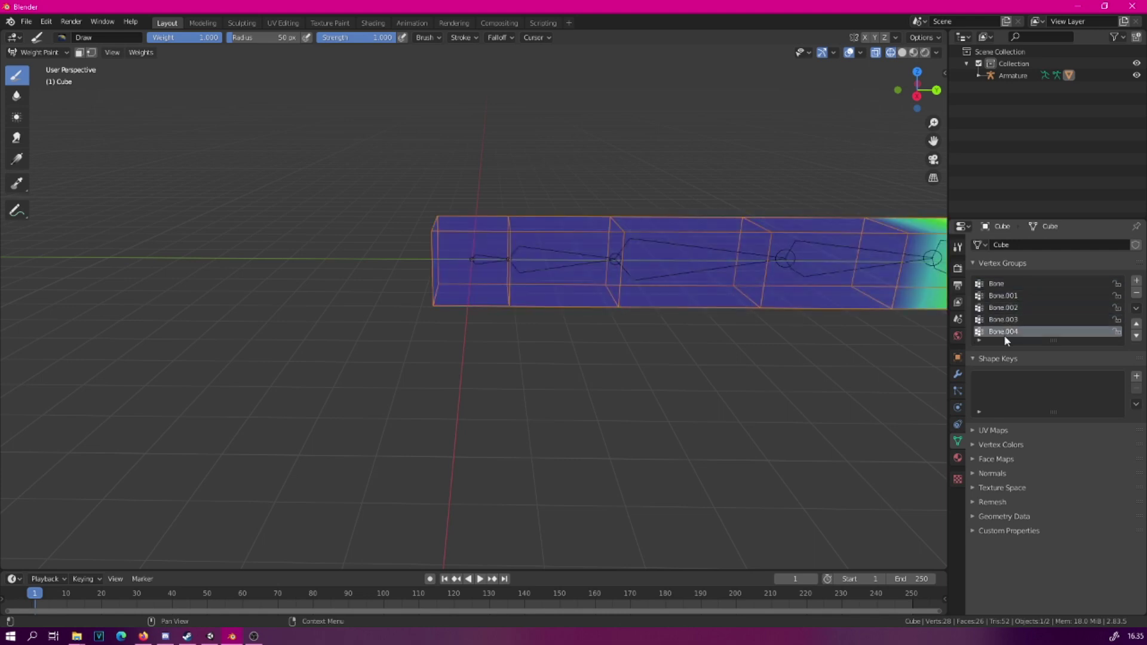
pyautogui.click(1006, 299)
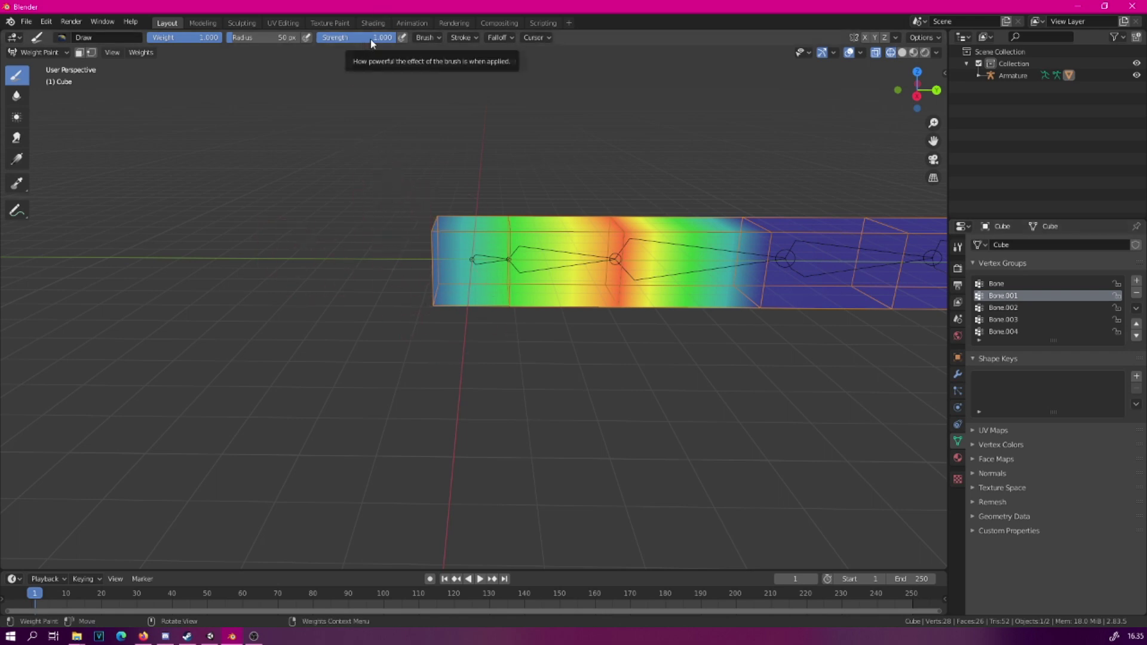
pyautogui.moveTo(191, 37); pyautogui.dragTo(150, 37)
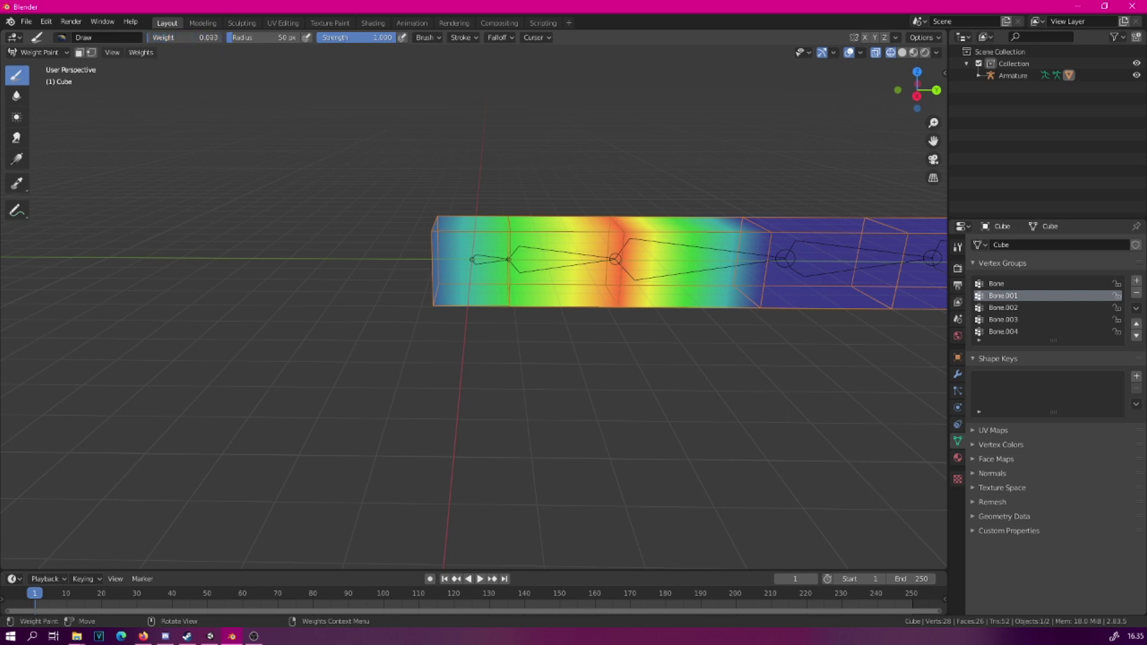
# Step: Paint zero weight over the bar's left end until it's solid blue
pyautogui.moveTo(422, 225); pyautogui.dragTo(443, 209)
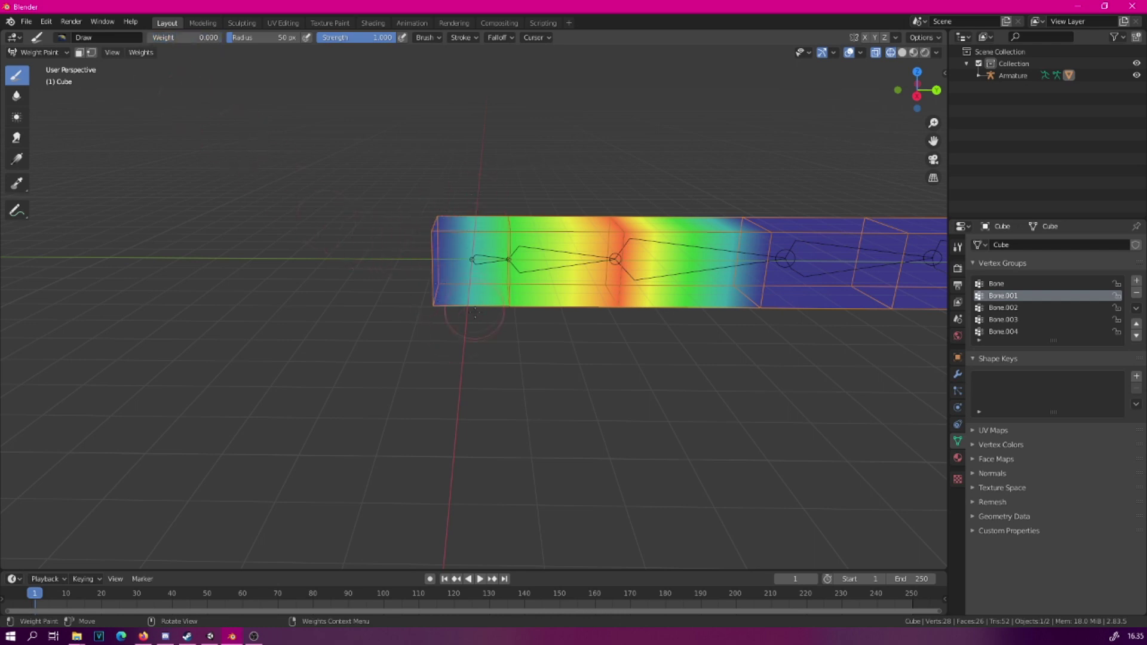
pyautogui.moveTo(505, 325)
pyautogui.mouseDown()
pyautogui.moveTo(500, 184)
pyautogui.moveTo(499, 308)
pyautogui.mouseUp()
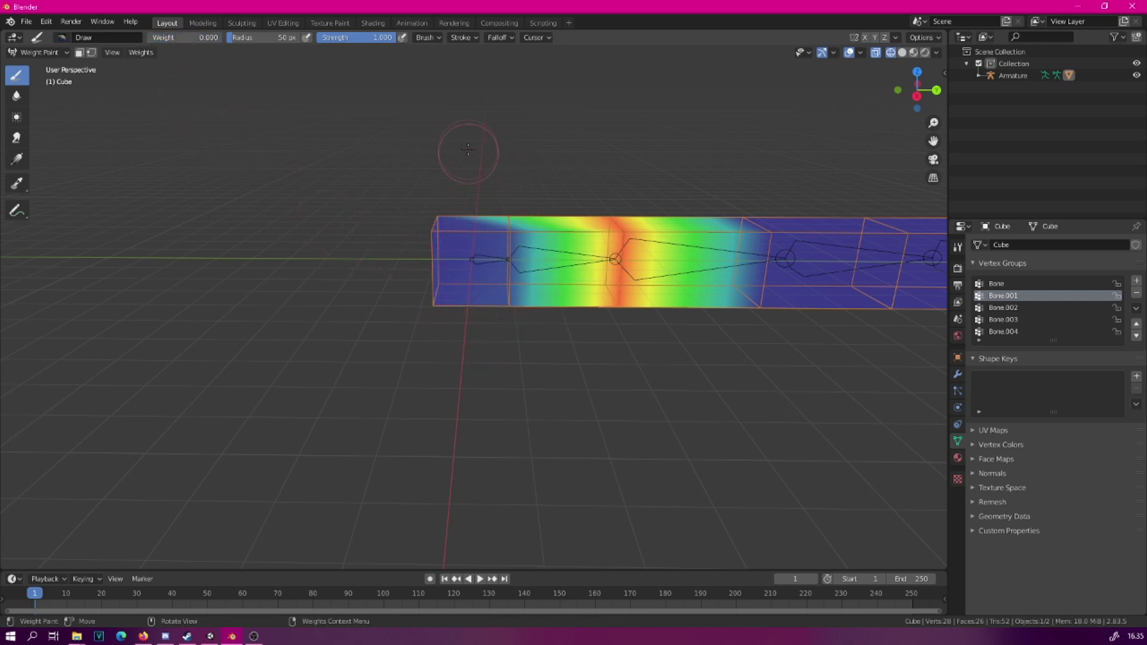
pyautogui.moveTo(463, 150); pyautogui.dragTo(493, 242, button='middle')
pyautogui.moveTo(493, 204); pyautogui.dragTo(508, 287)
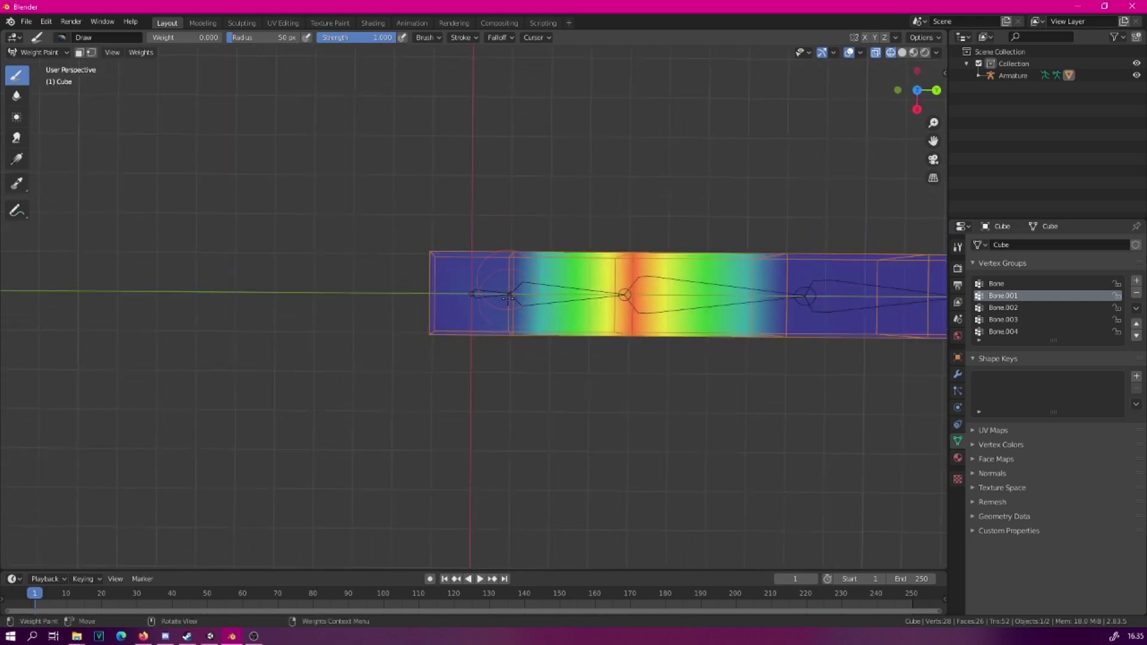
pyautogui.moveTo(509, 202)
pyautogui.mouseDown(button='middle')
pyautogui.moveTo(493, 334)
pyautogui.moveTo(430, 397)
pyautogui.mouseUp(button='middle')
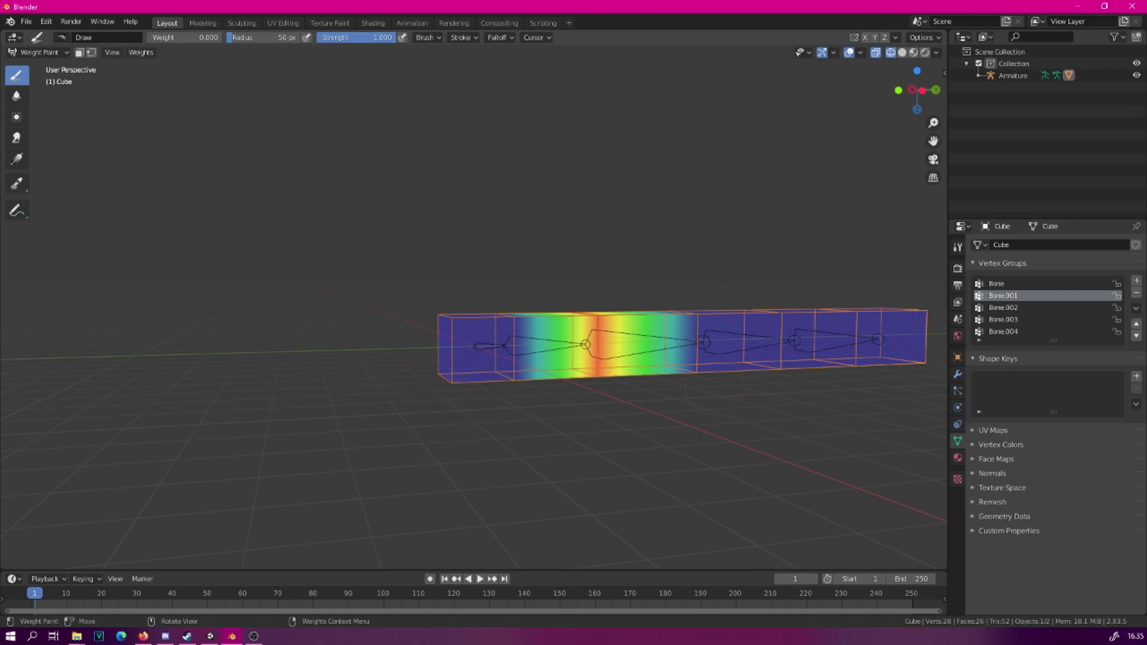
pyautogui.moveTo(673, 258); pyautogui.dragTo(653, 257, button='middle')
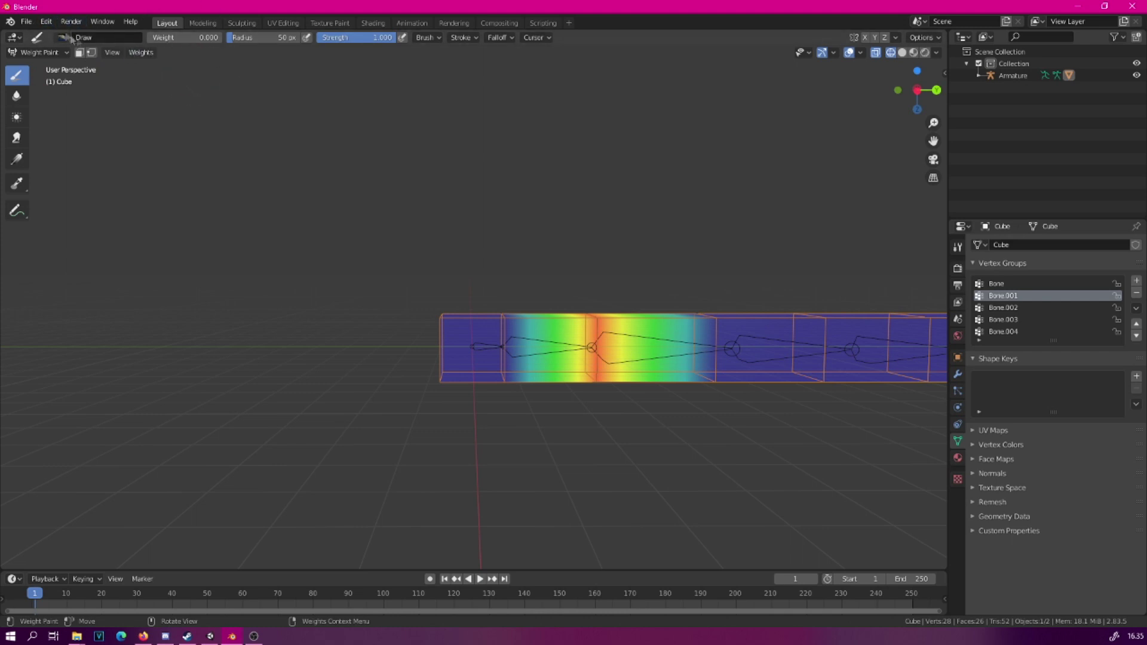
# Step: Select the Armature and switch it into Pose Mode
pyautogui.click(201, 23)
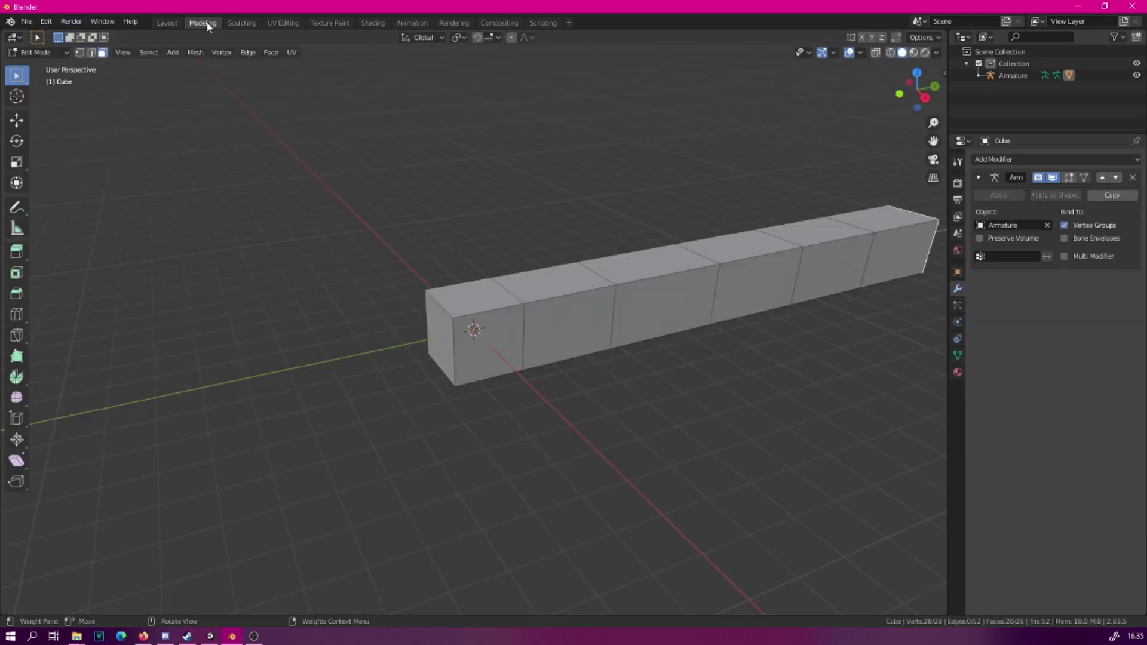
pyautogui.click(176, 24)
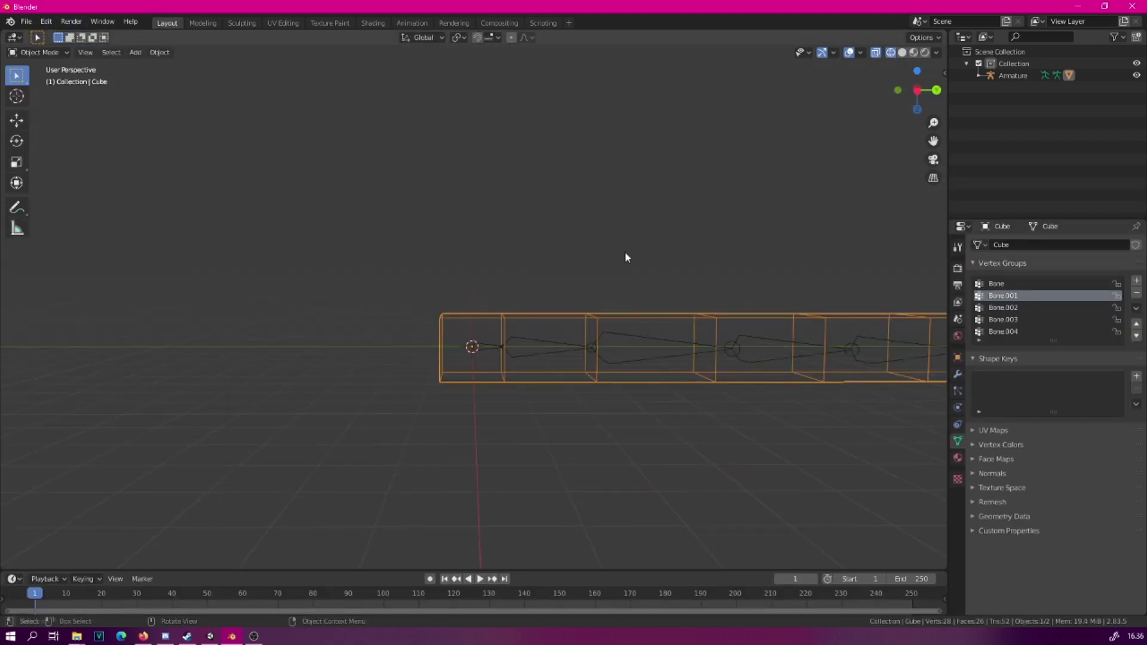
pyautogui.moveTo(625, 256); pyautogui.dragTo(780, 137, button='middle')
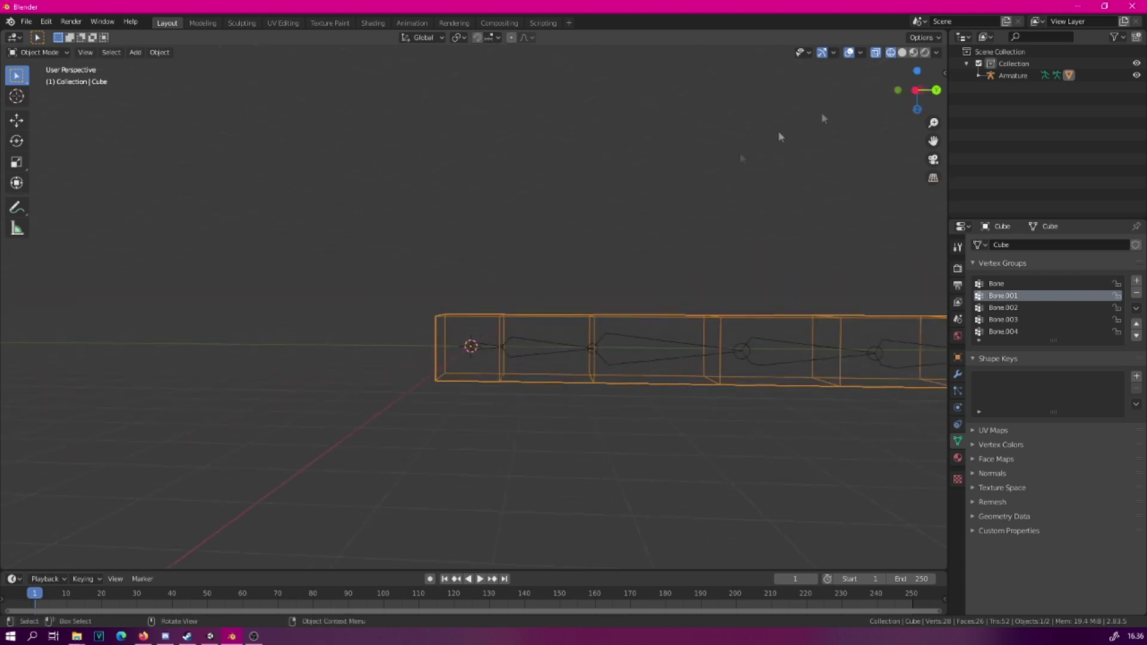
pyautogui.click(1013, 76)
pyautogui.click(60, 52)
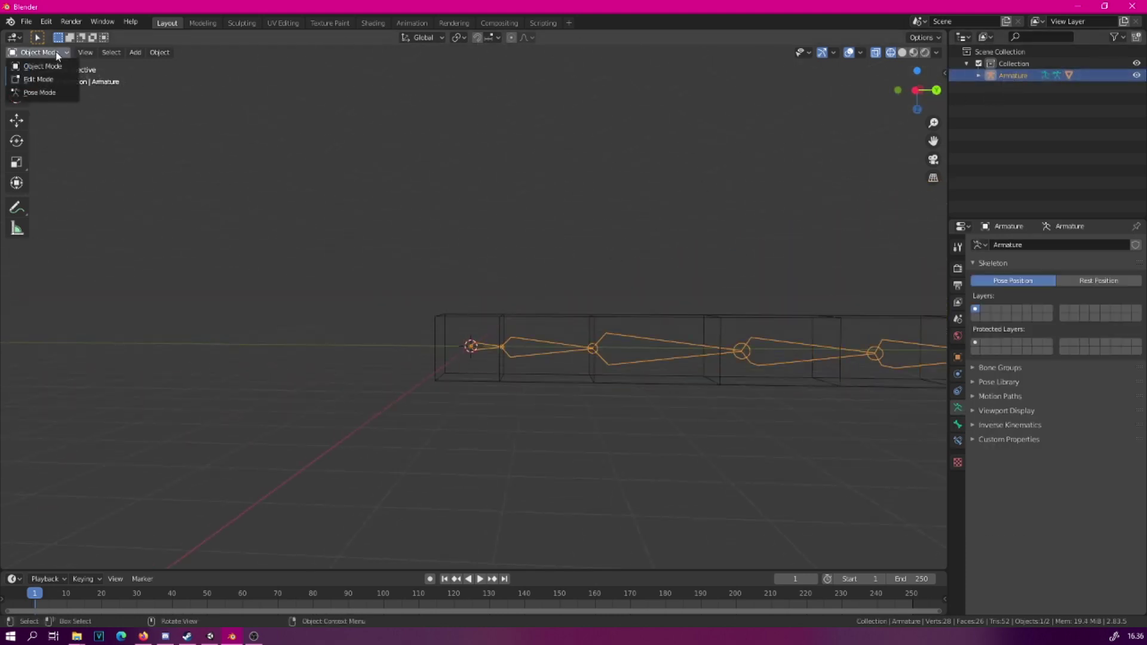
pyautogui.click(47, 94)
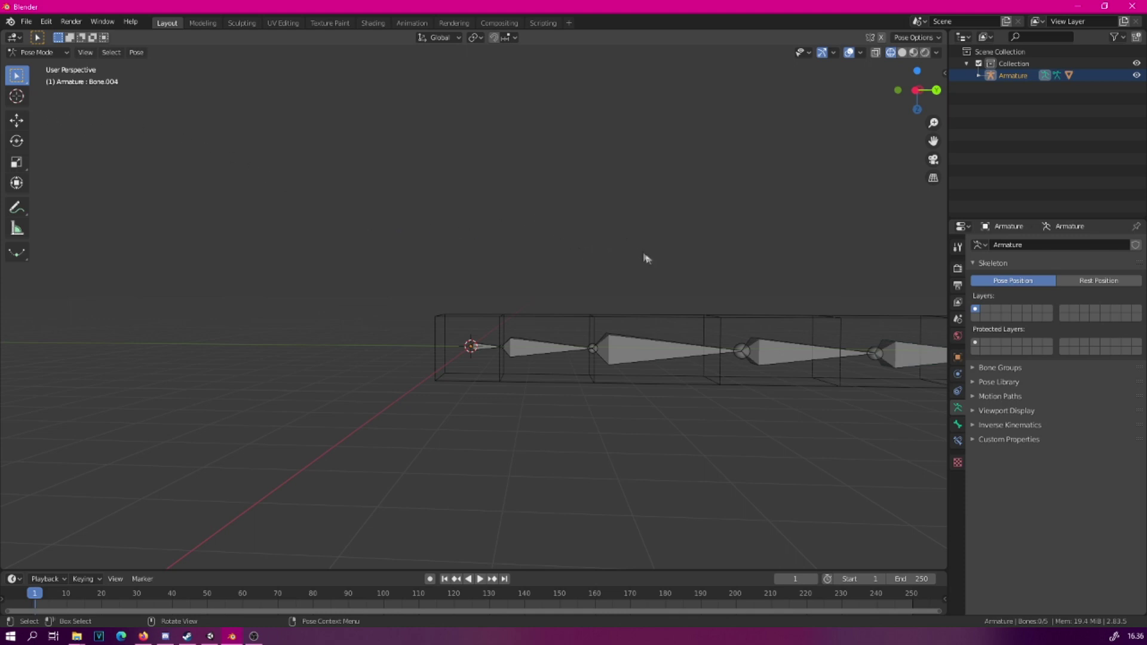
# Step: Rotate Bone.002, Bone.003 and Bone.004 to test how the stick bends
pyautogui.keyDown('shift'); pyautogui.moveTo(681, 248); pyautogui.dragTo(550, 246, button='middle'); pyautogui.keyUp('shift')
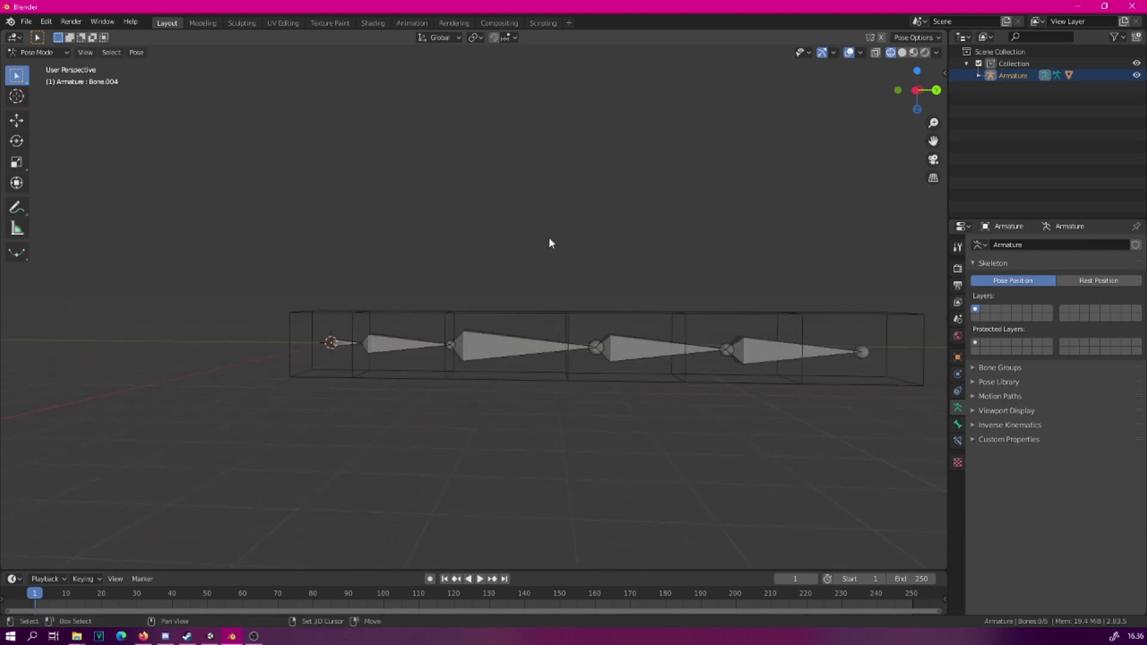
pyautogui.keyDown('shift'); pyautogui.moveTo(507, 215); pyautogui.dragTo(515, 245, button='right'); pyautogui.keyUp('shift')
pyautogui.keyDown('shift'); pyautogui.moveTo(515, 245); pyautogui.dragTo(505, 206, button='middle'); pyautogui.keyUp('shift')
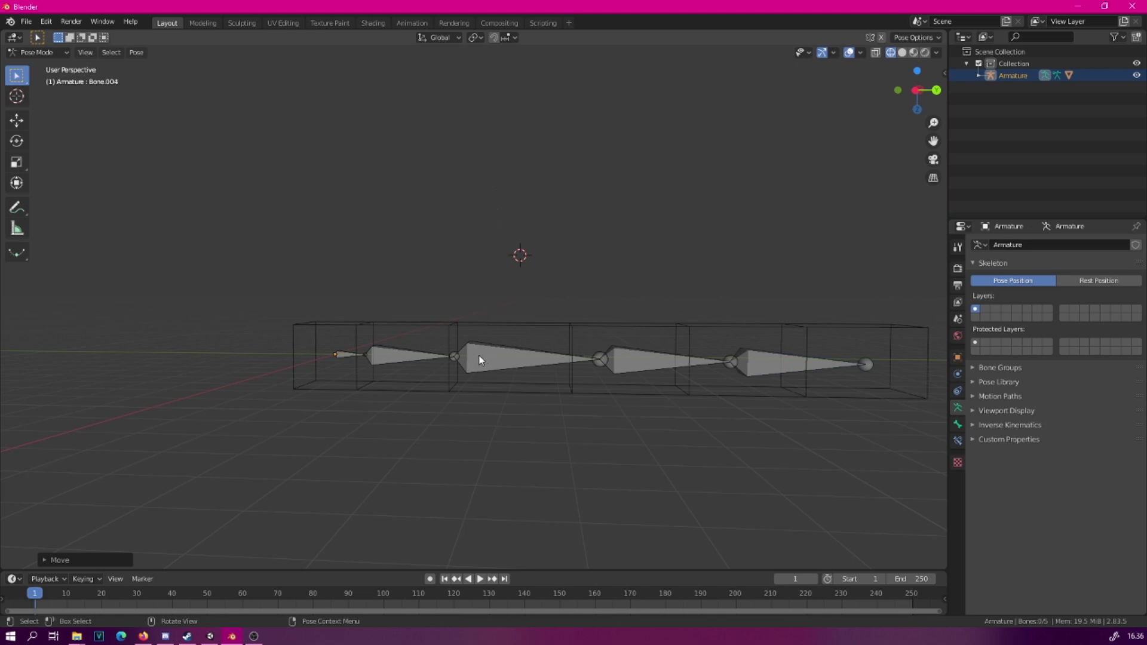
pyautogui.click(461, 358)
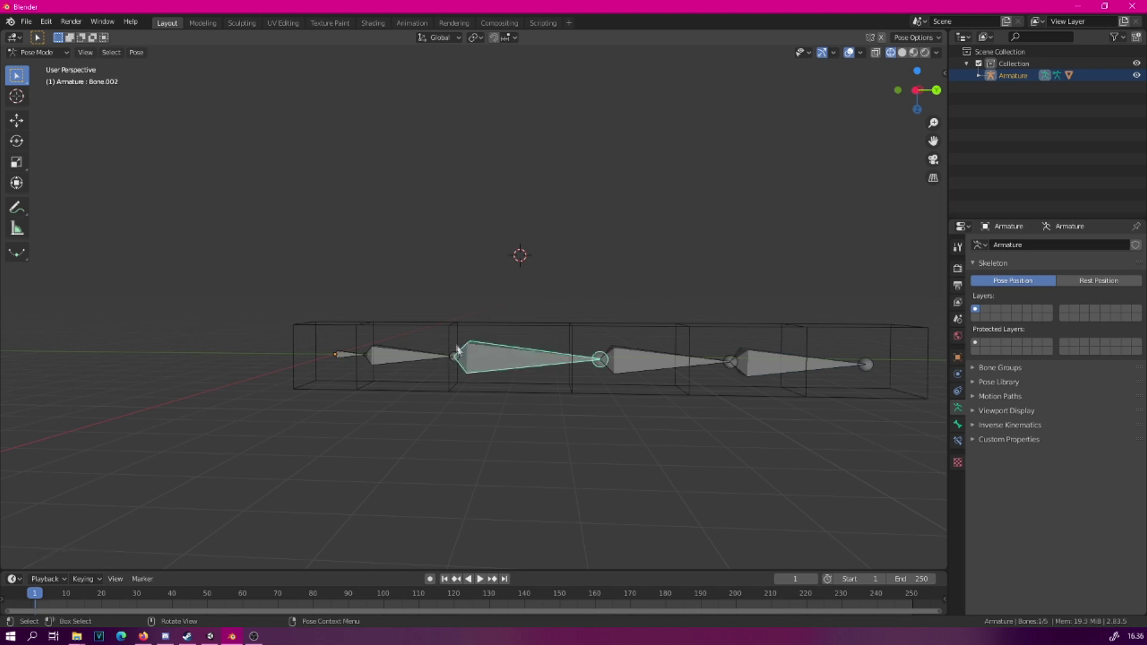
pyautogui.click(16, 141)
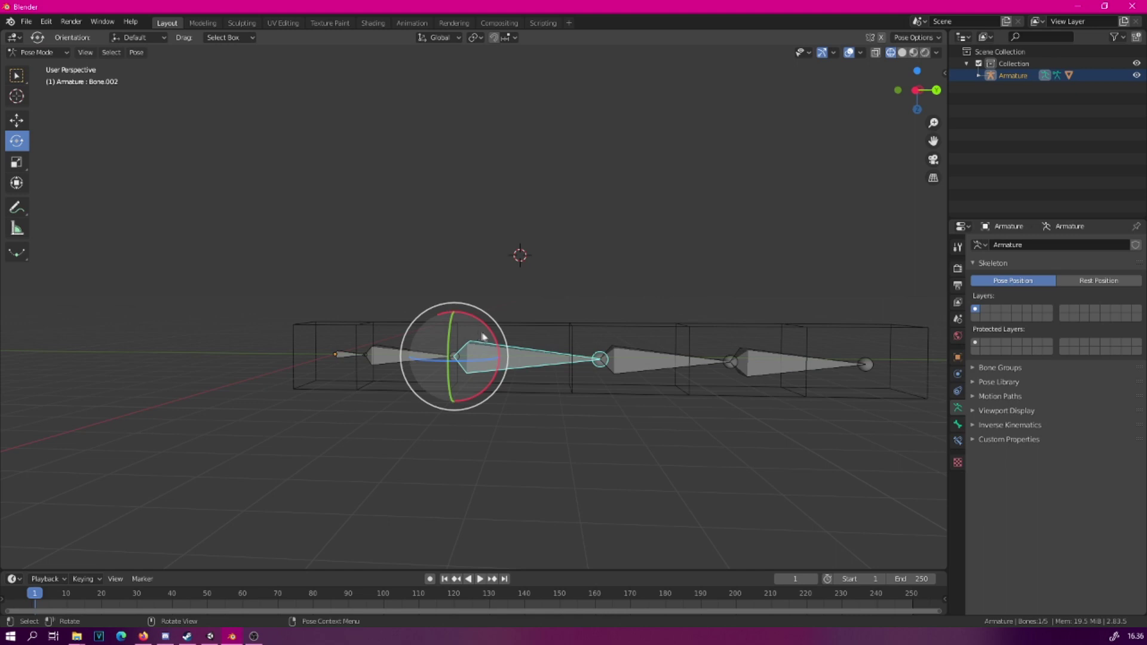
pyautogui.moveTo(491, 338); pyautogui.dragTo(469, 311)
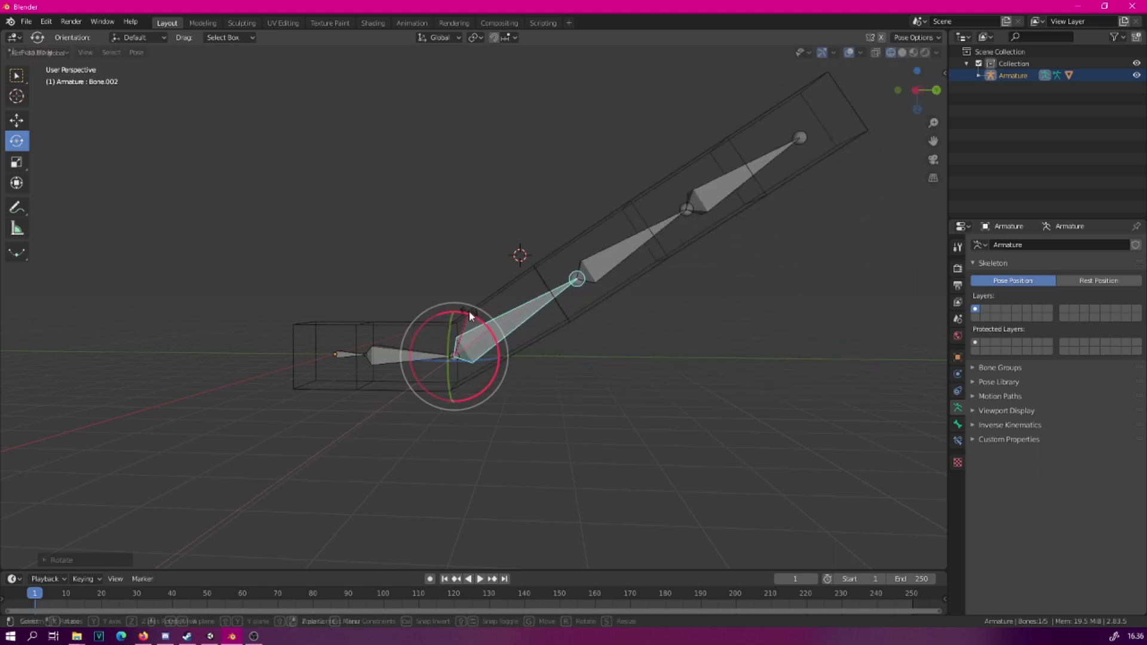
pyautogui.click(577, 280)
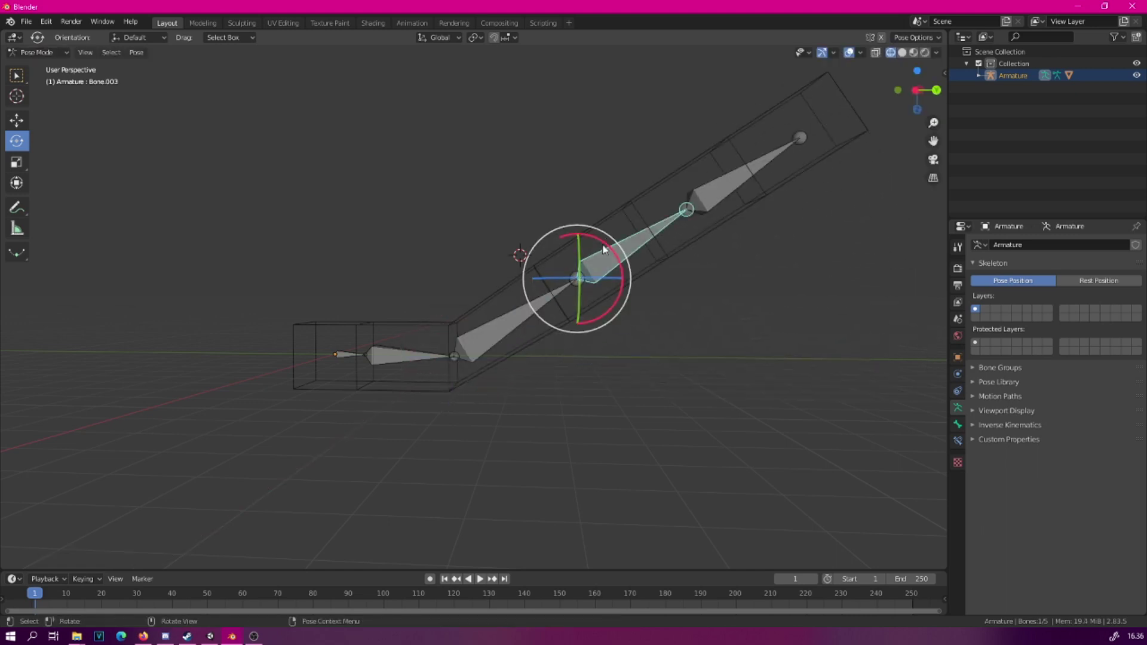
pyautogui.moveTo(607, 246); pyautogui.dragTo(571, 200)
pyautogui.click(597, 120)
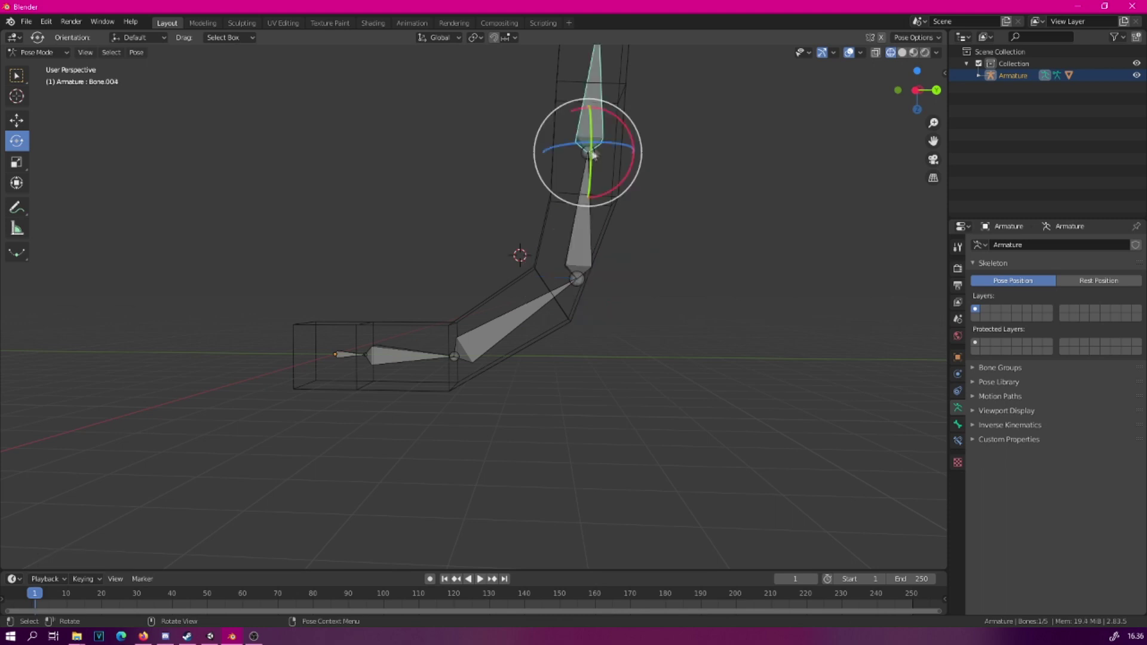
pyautogui.moveTo(617, 130); pyautogui.dragTo(647, 185)
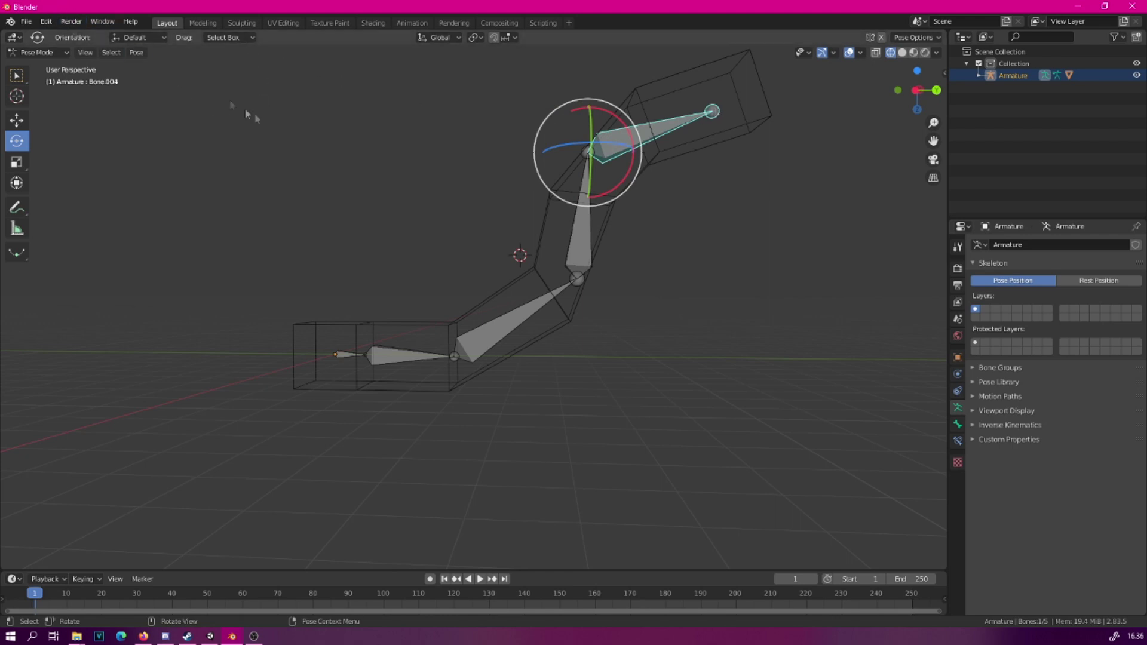
# Step: Undo the bone rotations so the chain lies straight again
pyautogui.click(46, 22)
pyautogui.click(60, 35)
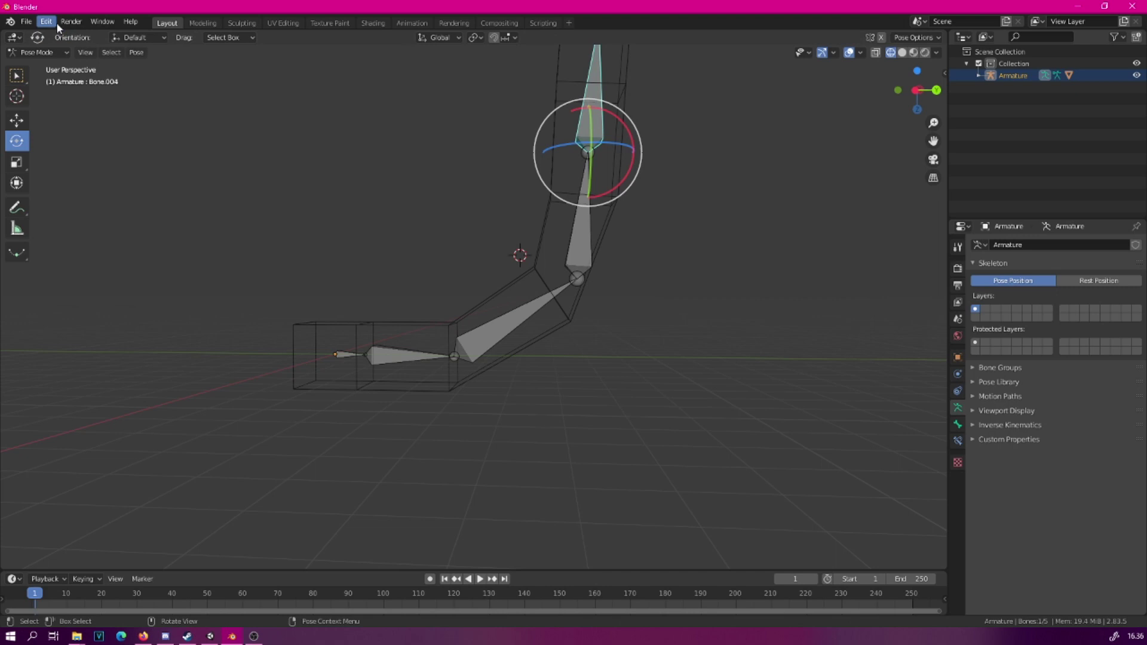
pyautogui.click(70, 22)
pyautogui.press('Escape')
pyautogui.hotkey('ctrl', 'z')
pyautogui.hotkey('ctrl', 'z')
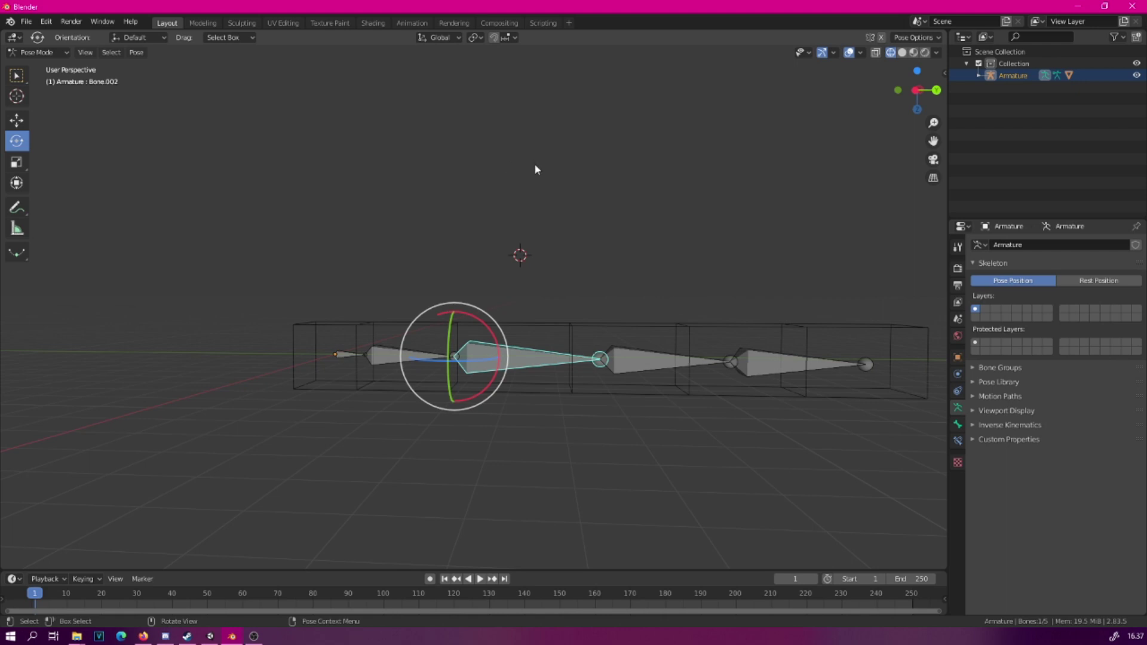
pyautogui.hotkey('ctrl', 'z')
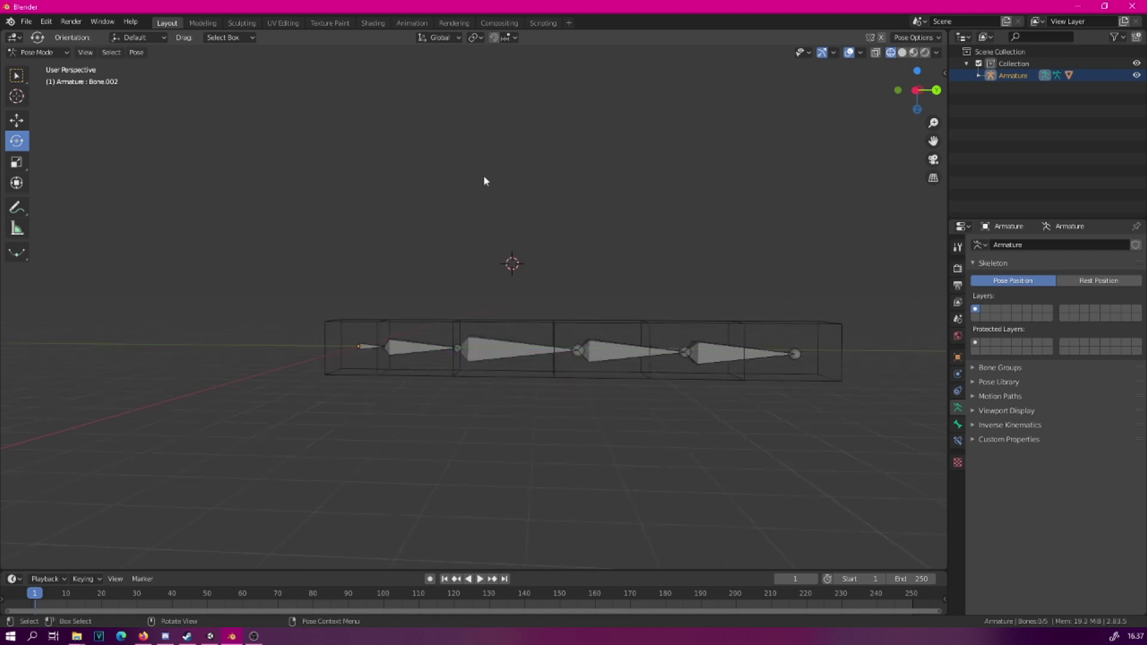
# Step: Export the rigged stick and armature as an FBX (.fbx) file
pyautogui.click(26, 24)
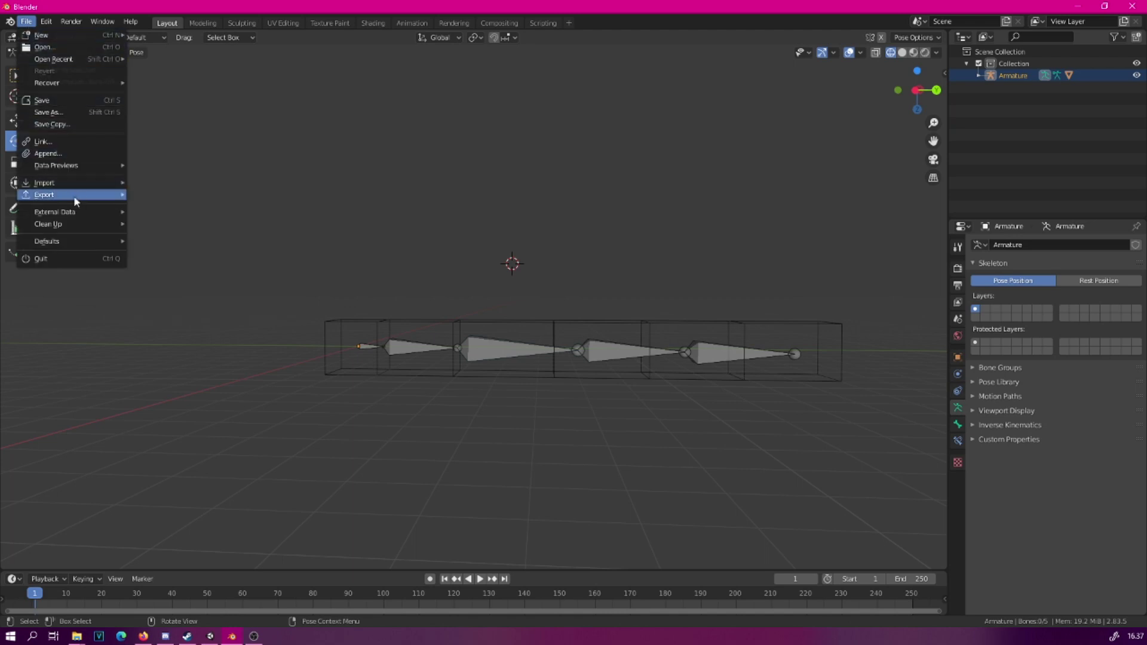
pyautogui.moveTo(74, 195)
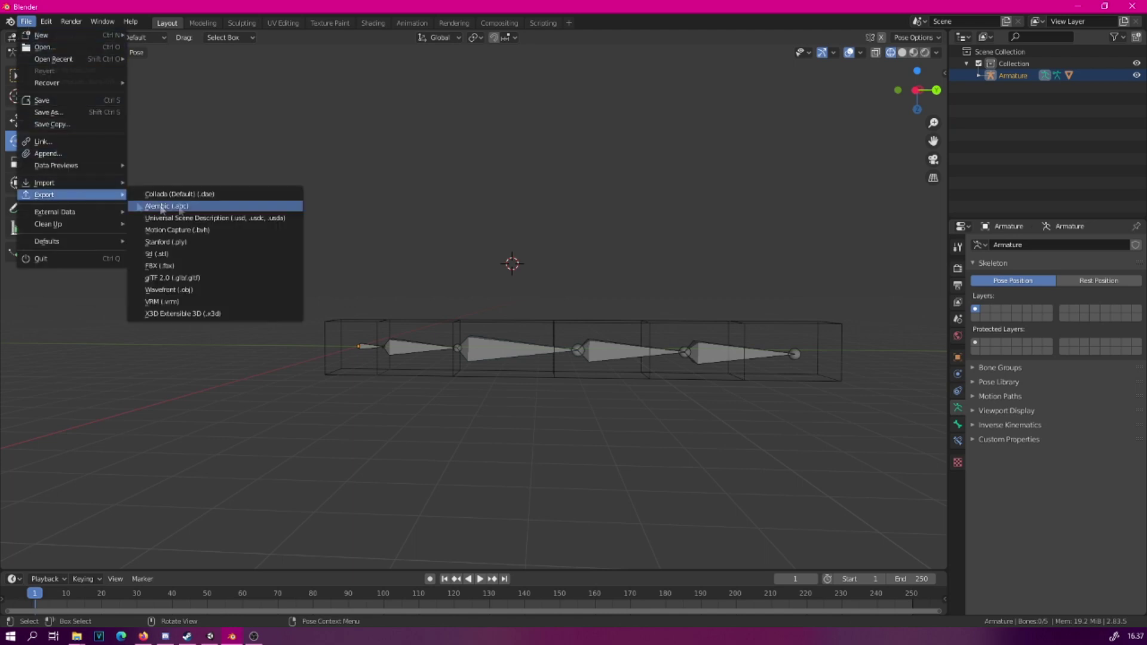
pyautogui.click(199, 266)
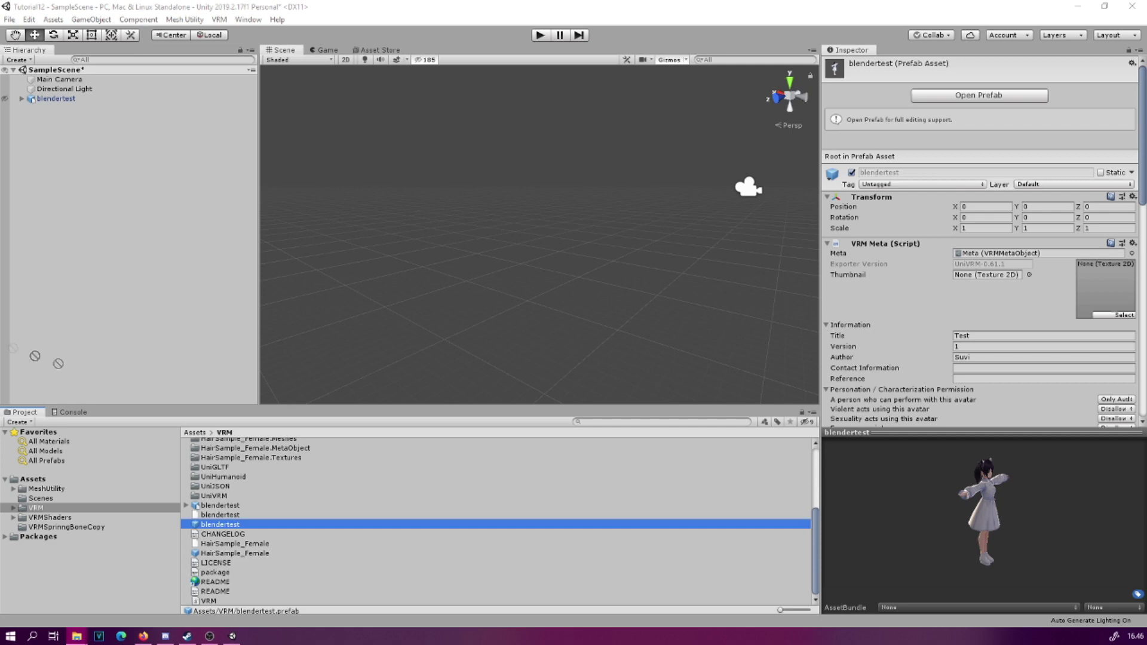
# Step: Inspect wigglytest's Armature, Cube and import settings, then select the blendertest prefab
pyautogui.moveTo(31, 354); pyautogui.dragTo(380, 581)
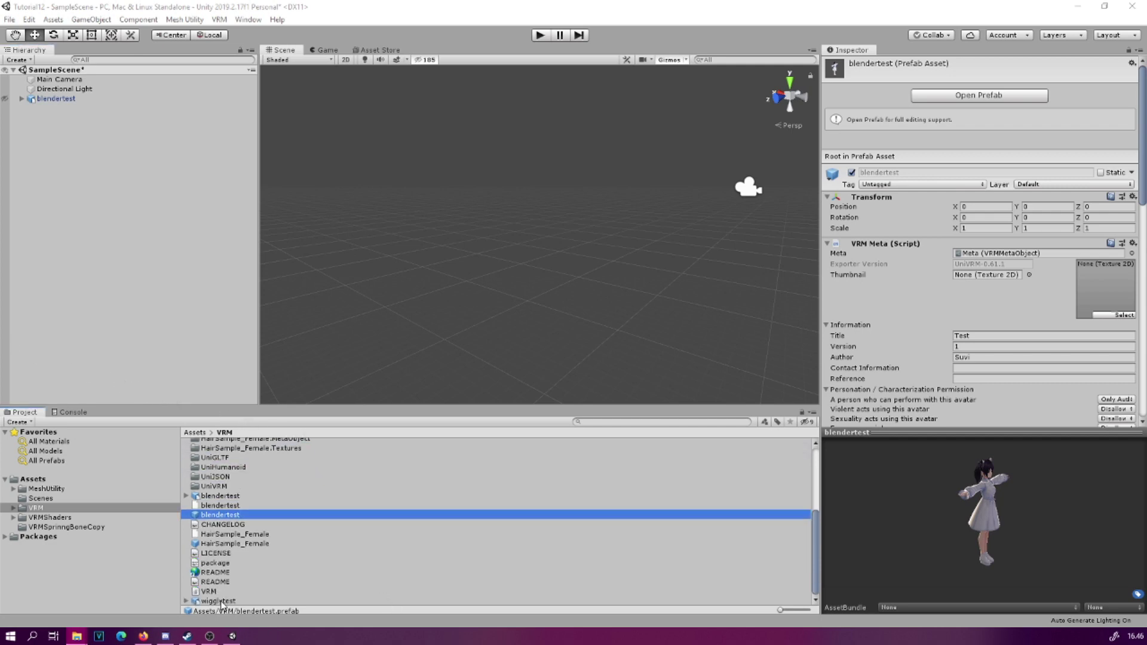
pyautogui.click(218, 601)
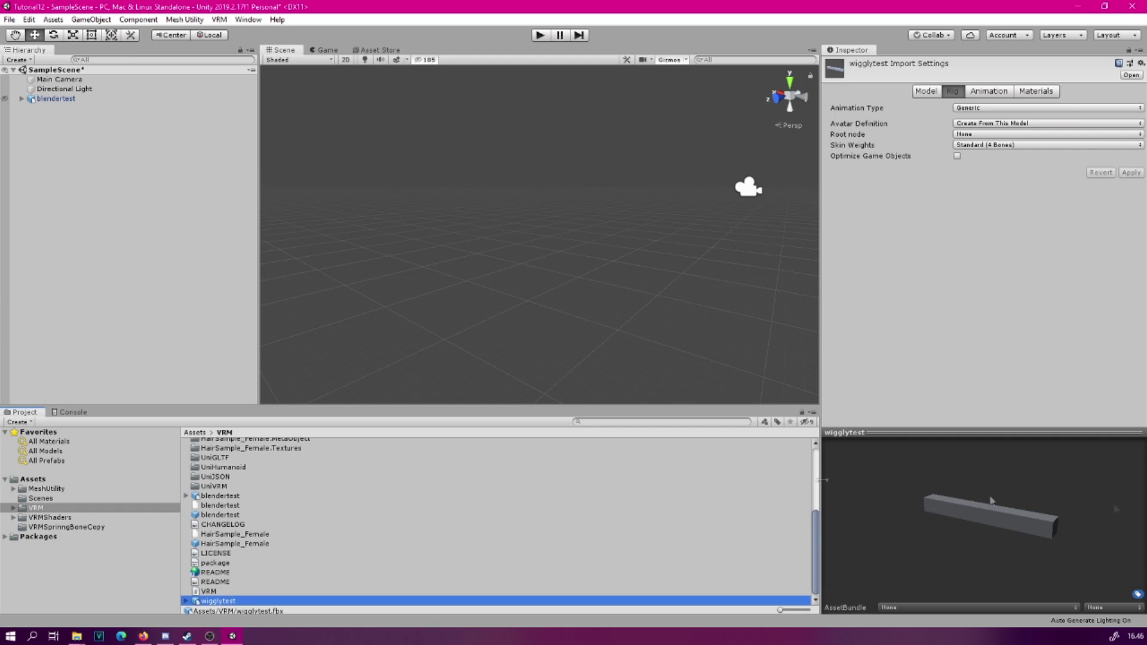
pyautogui.moveTo(920, 530); pyautogui.dragTo(872, 528)
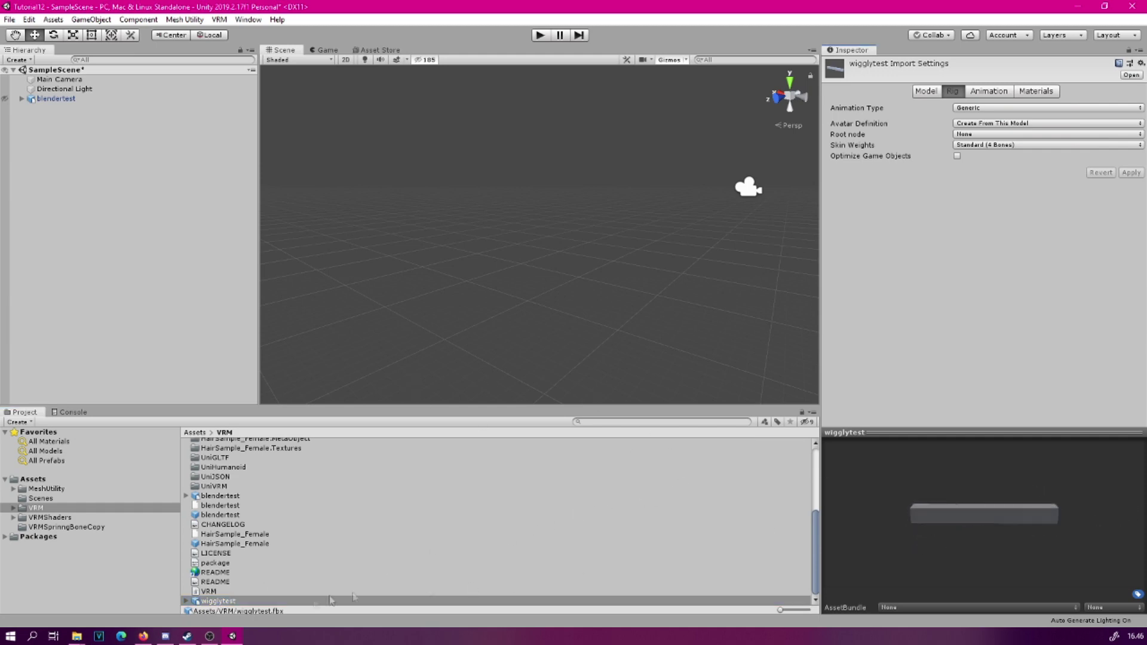
pyautogui.click(186, 602)
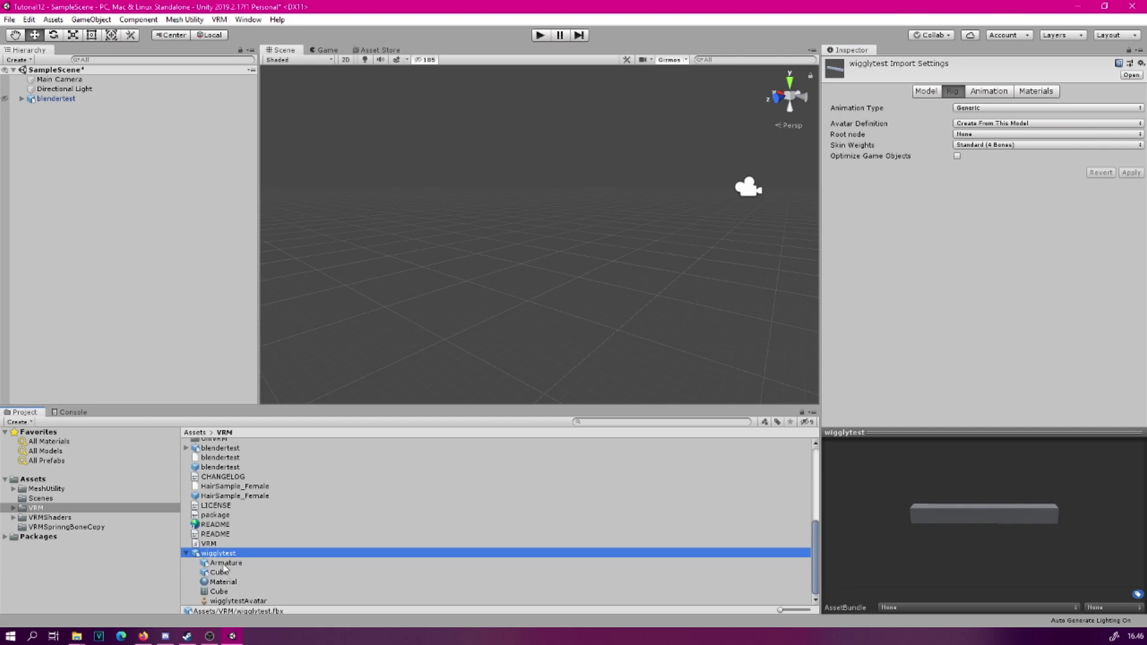
pyautogui.click(224, 564)
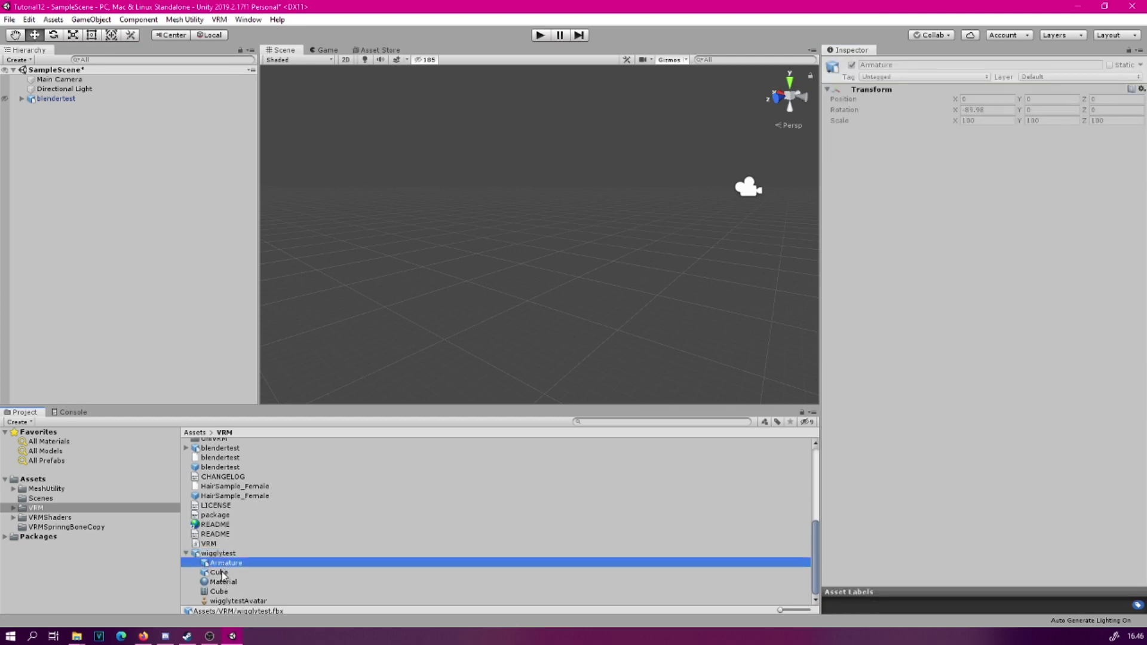
pyautogui.click(220, 573)
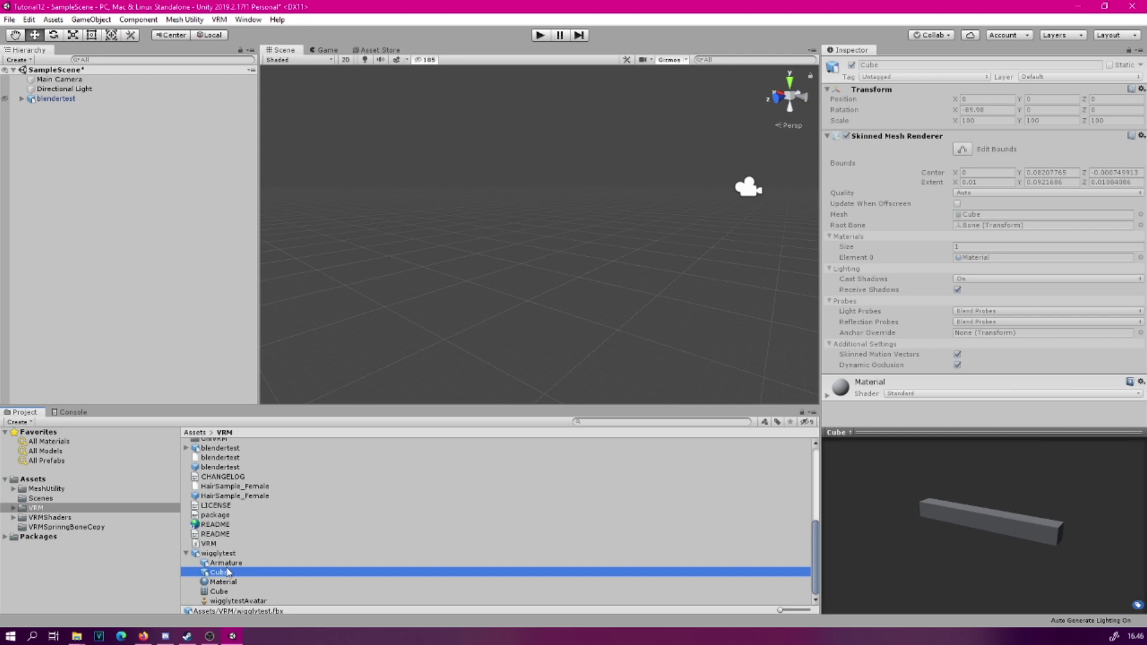
pyautogui.click(219, 555)
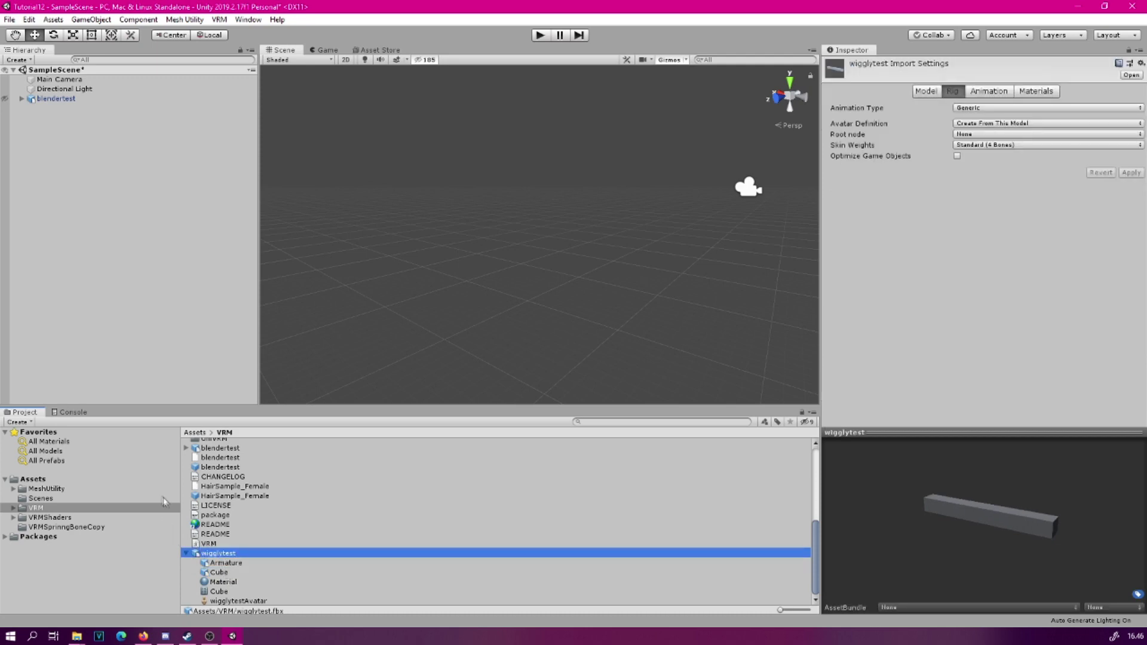
pyautogui.click(222, 467)
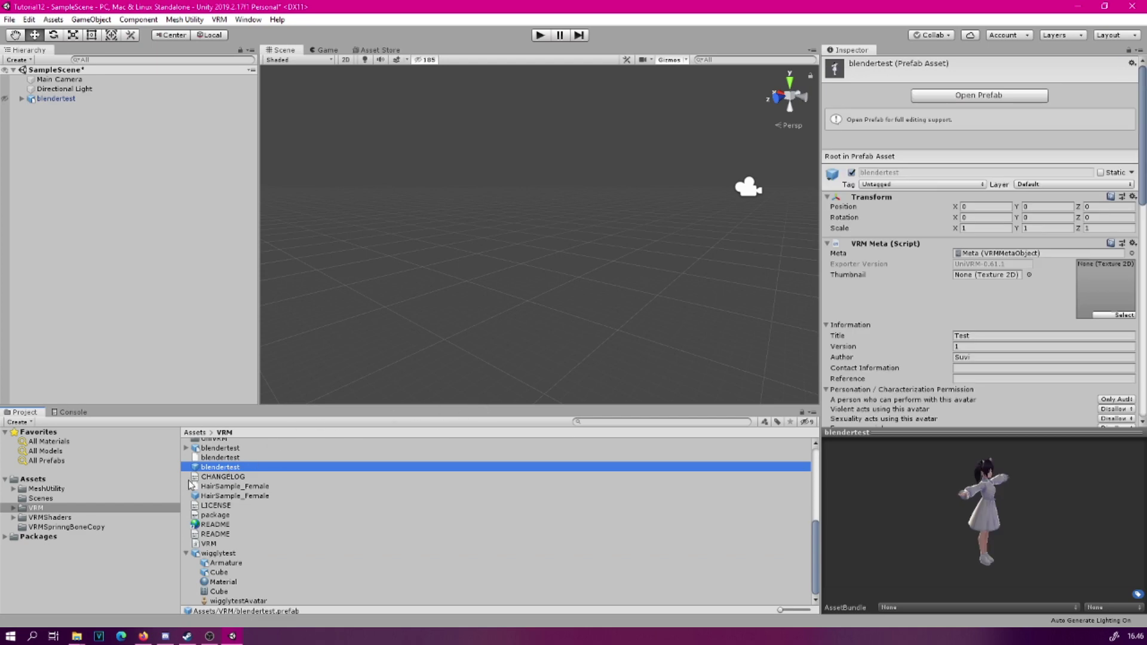
# Step: Open the blendertest prefab for editing and zoom the Scene view onto the avatar's arm
pyautogui.click(964, 97)
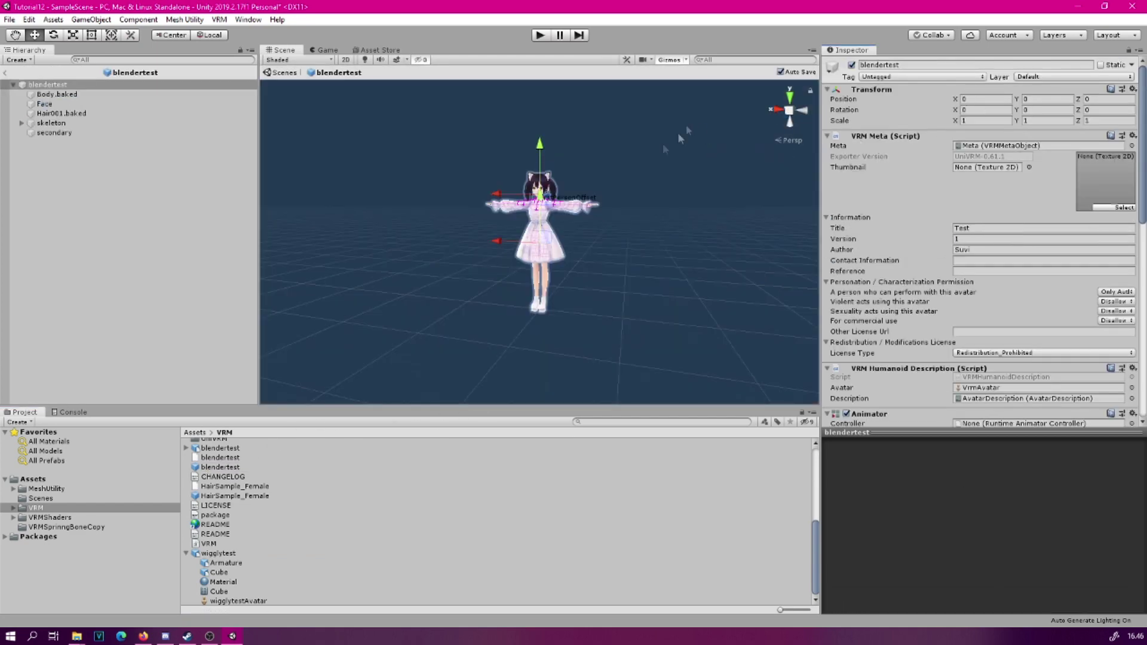
pyautogui.scroll(5, 538, 115)
pyautogui.scroll(-3, 537, 115)
pyautogui.keyDown('alt'); pyautogui.moveTo(573, 179); pyautogui.dragTo(652, 195); pyautogui.keyUp('alt')
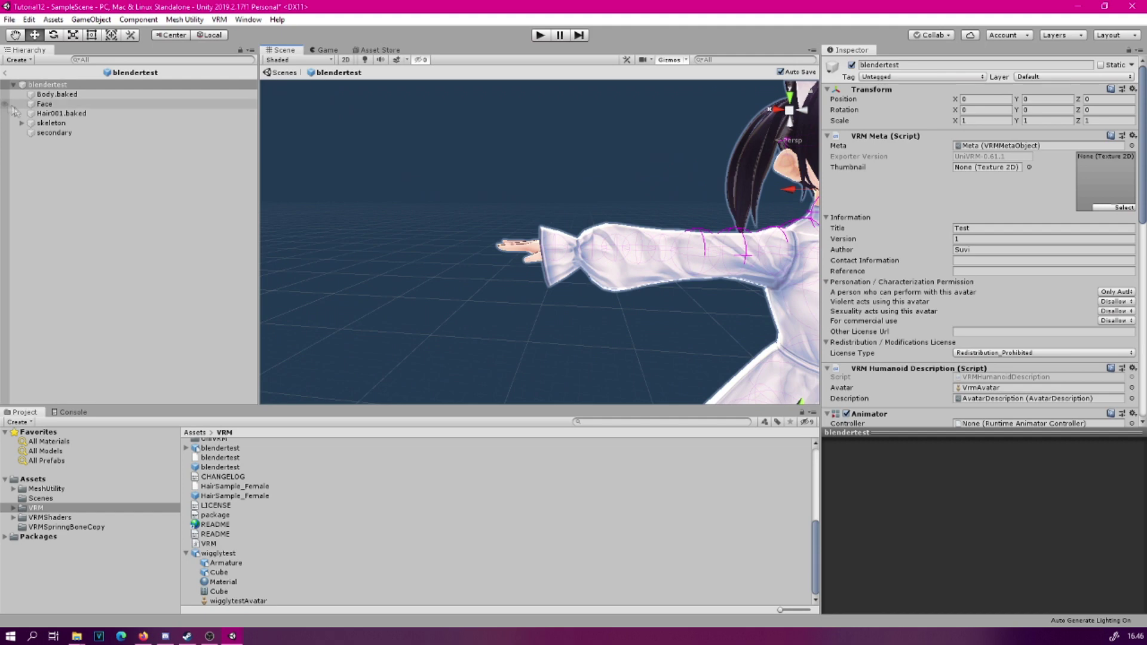
# Step: Expand skeleton, Root and J_Bip_C_Hips in the Hierarchy
pyautogui.click(22, 123)
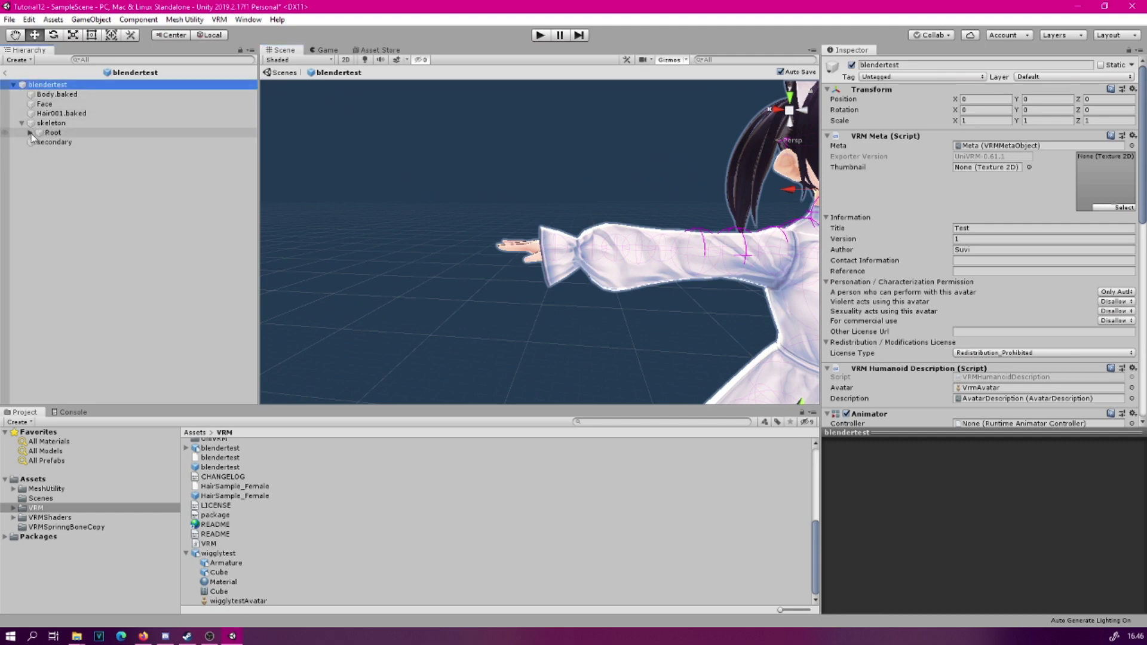
pyautogui.click(31, 132)
pyautogui.click(39, 142)
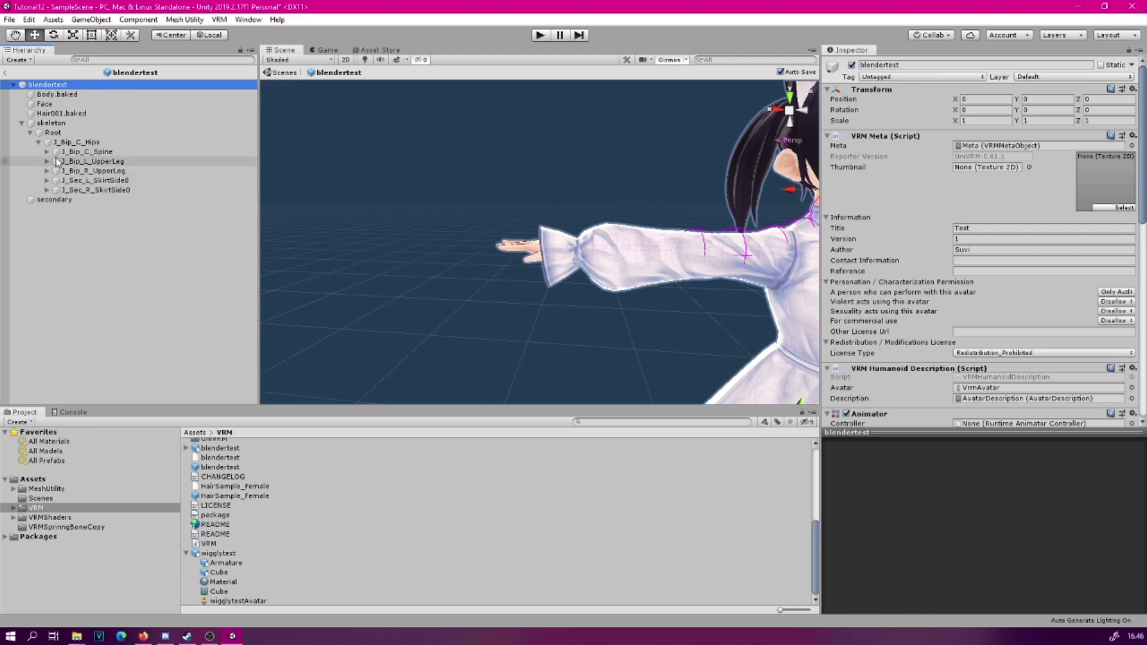
# Step: Unfold J_Bip_C_Spine, J_Bip_C_Chest and J_Bip_C_UpperChest to reveal the shoulders
pyautogui.click(47, 153)
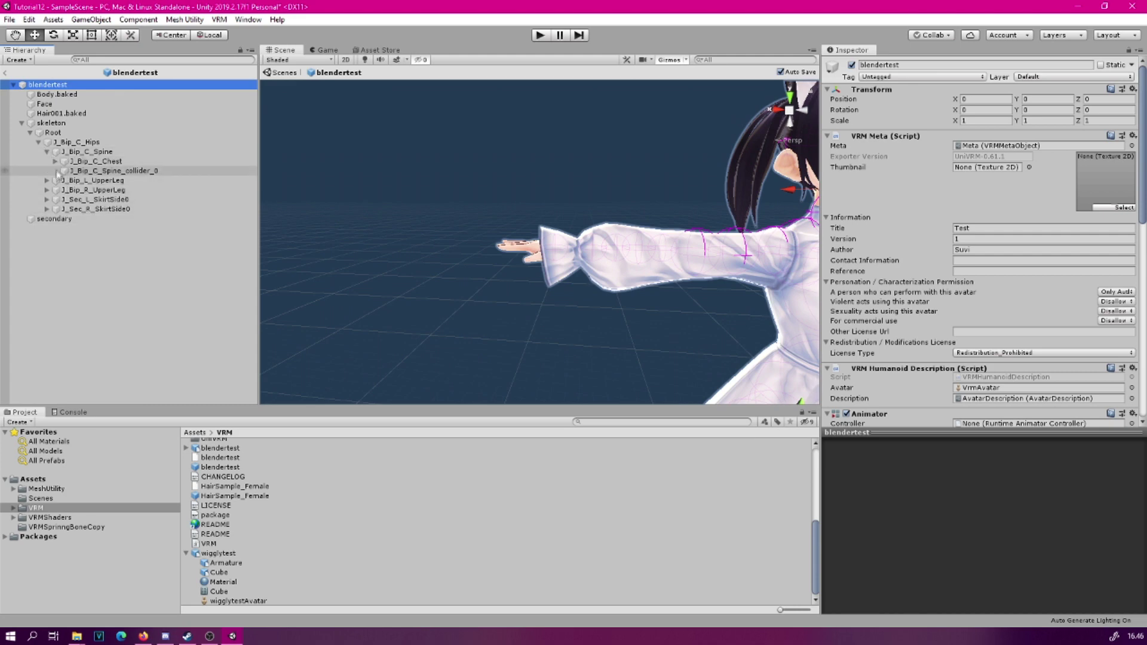
pyautogui.click(55, 162)
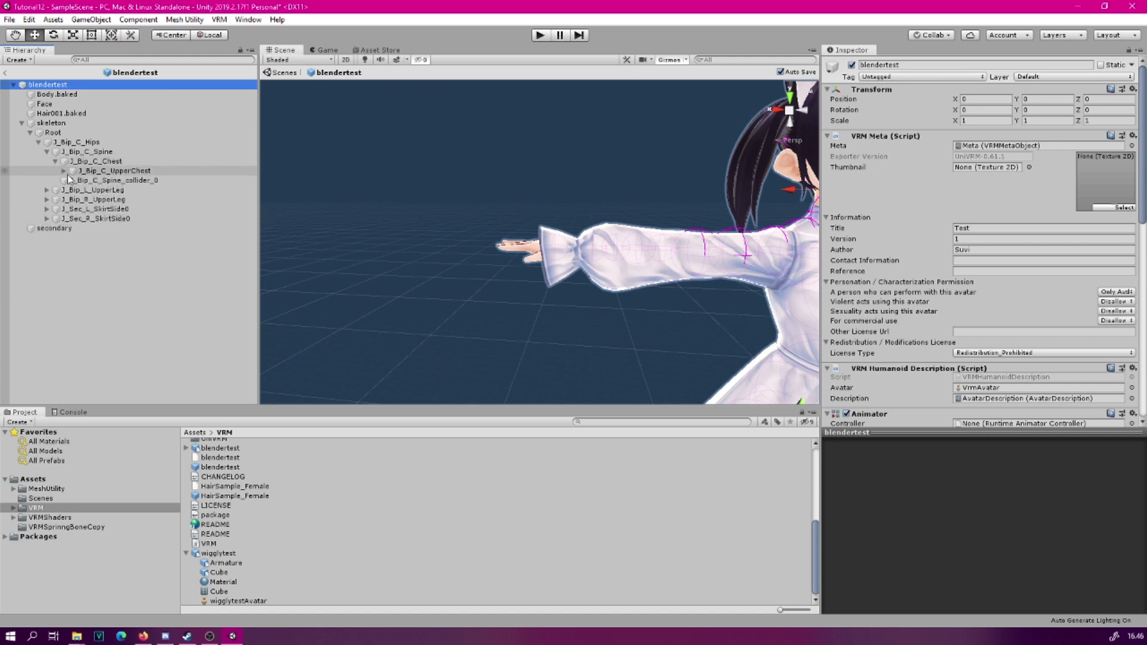
pyautogui.click(63, 172)
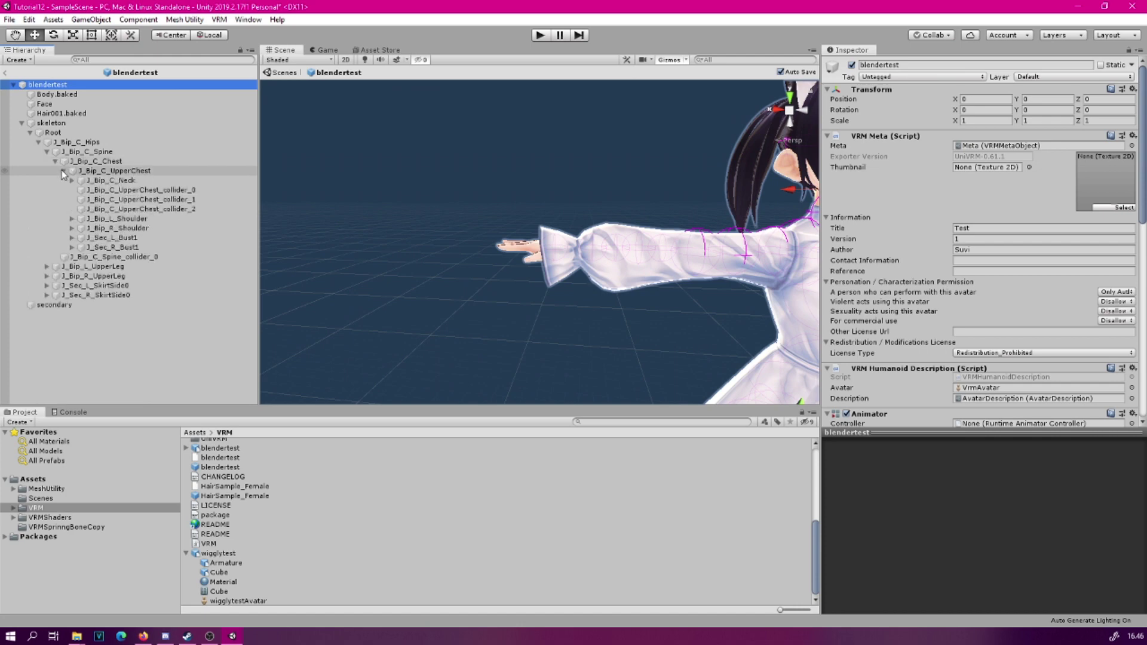
# Step: Unfold the right arm from R_Shoulder to J_Bip_R_Hand's finger bones, cancelling an accidental rename
pyautogui.click(72, 229)
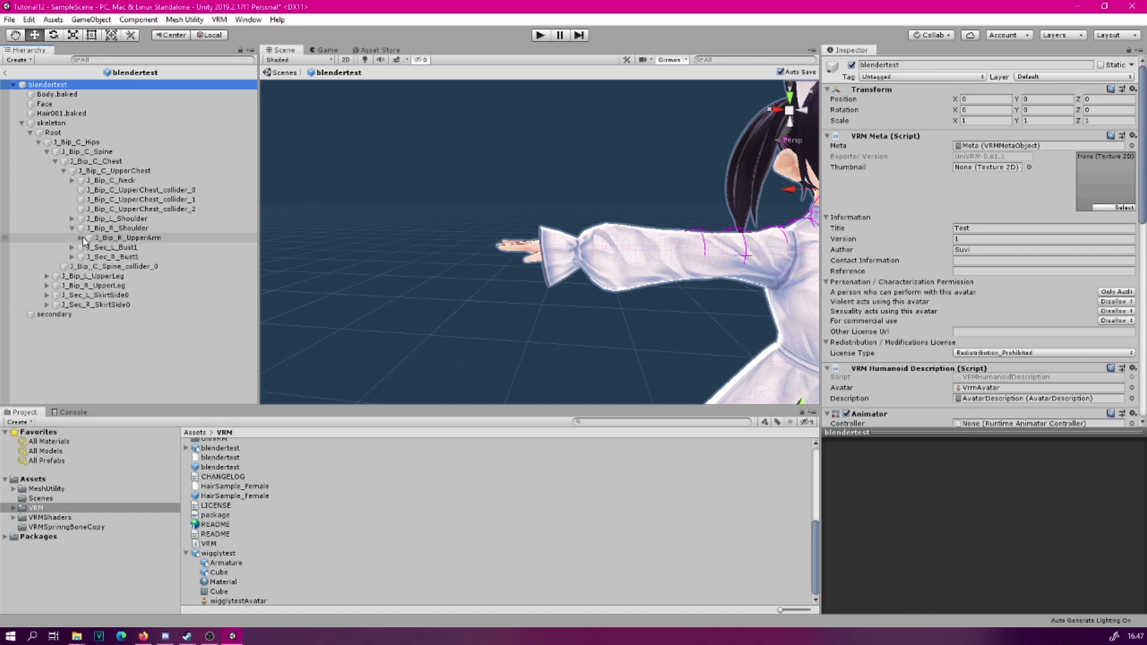
pyautogui.click(81, 238)
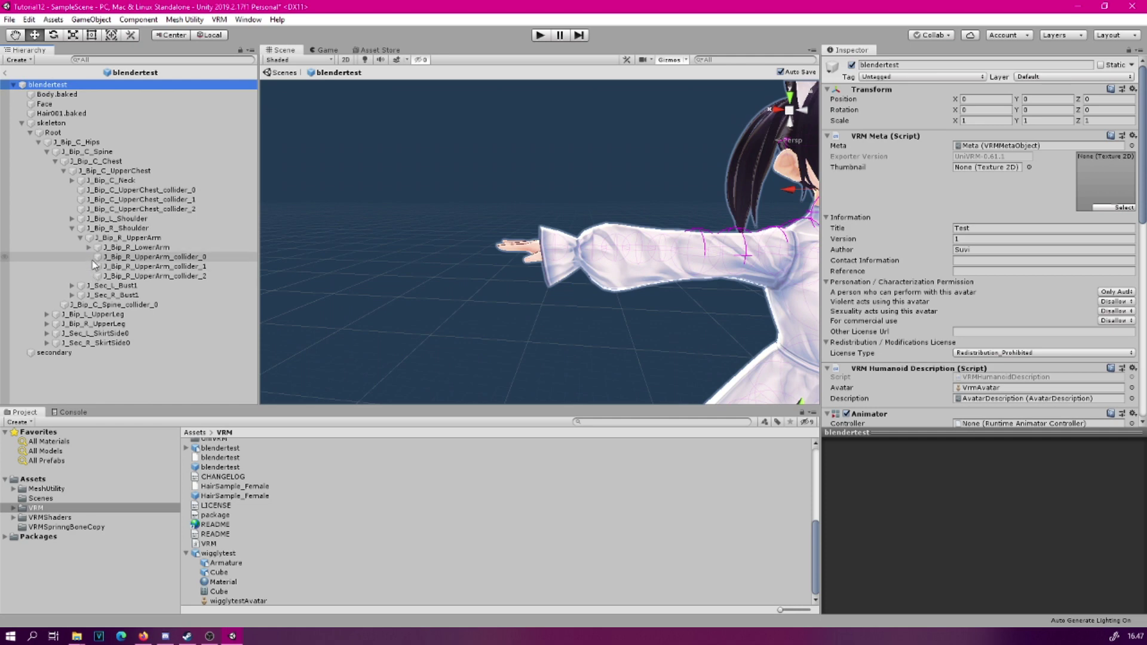
pyautogui.click(92, 250)
pyautogui.click(89, 247)
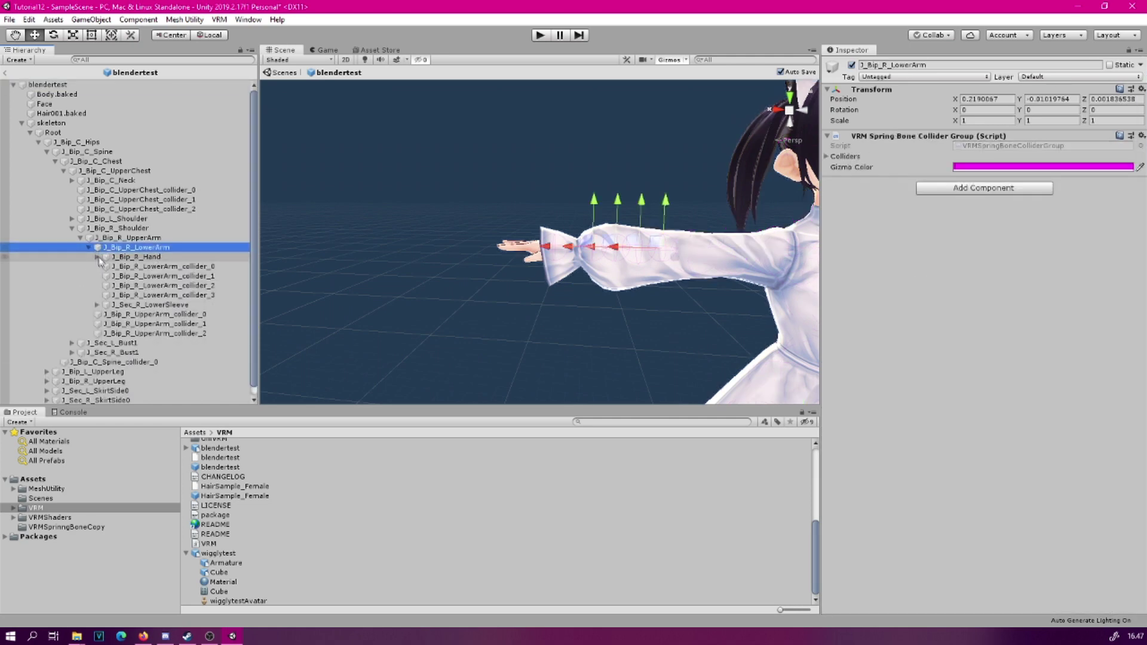
pyautogui.click(101, 258)
pyautogui.click(98, 257)
pyautogui.click(133, 258)
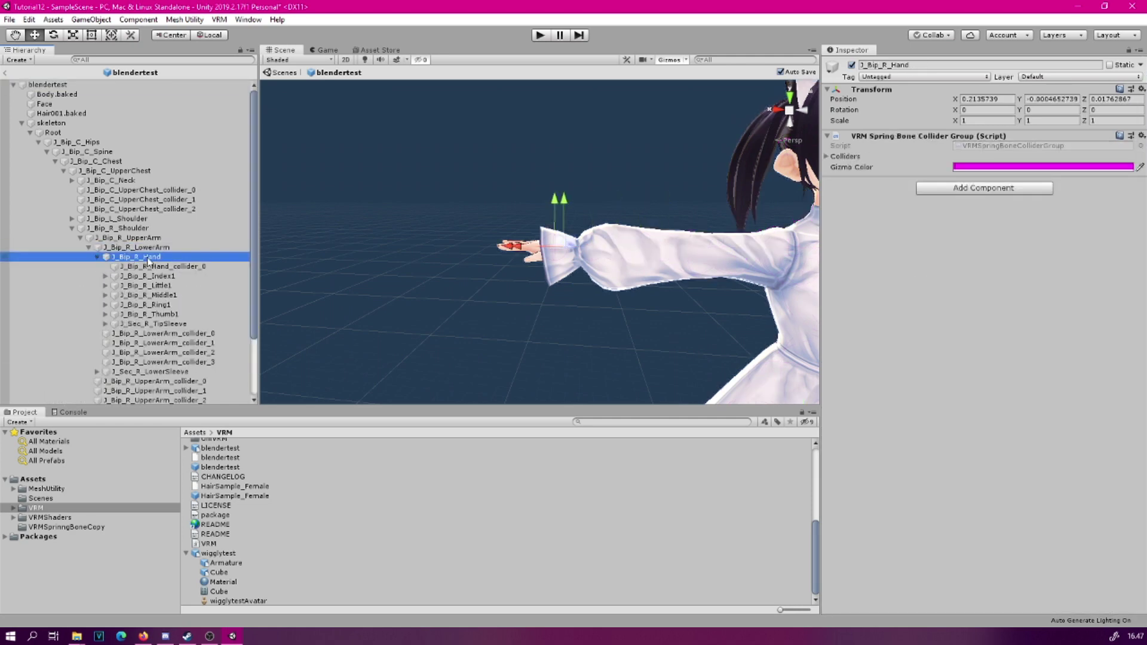
pyautogui.press('Escape')
# Step: Parent the wigglytest stick under J_Bip_R_Hand and orbit the view to see it
pyautogui.click(186, 553)
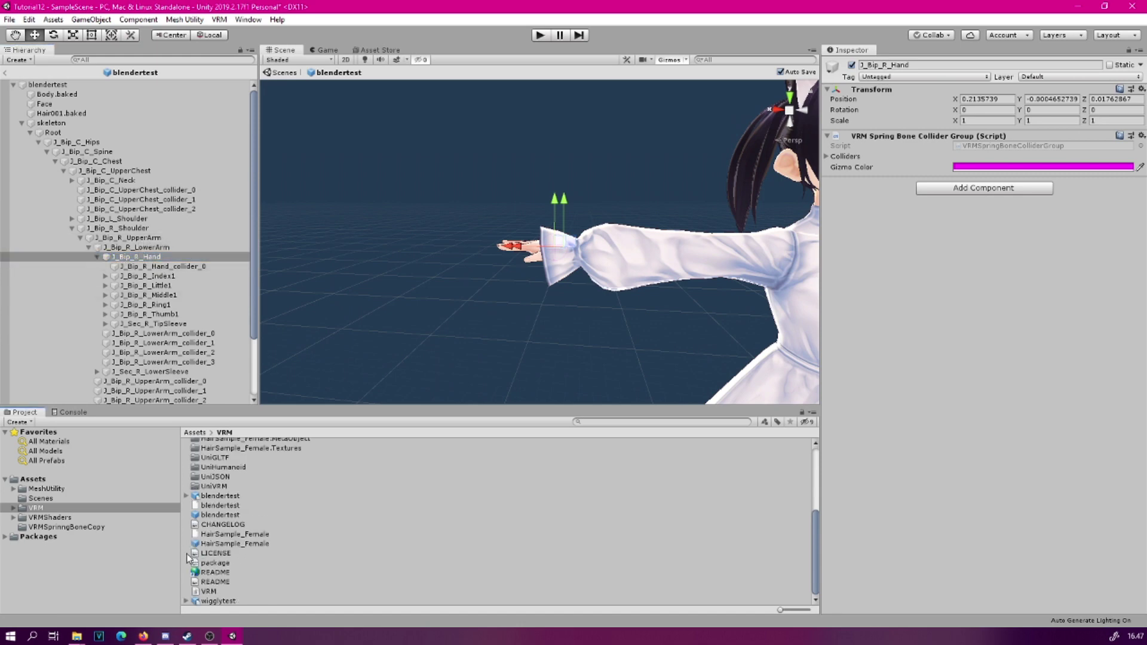
pyautogui.click(137, 257)
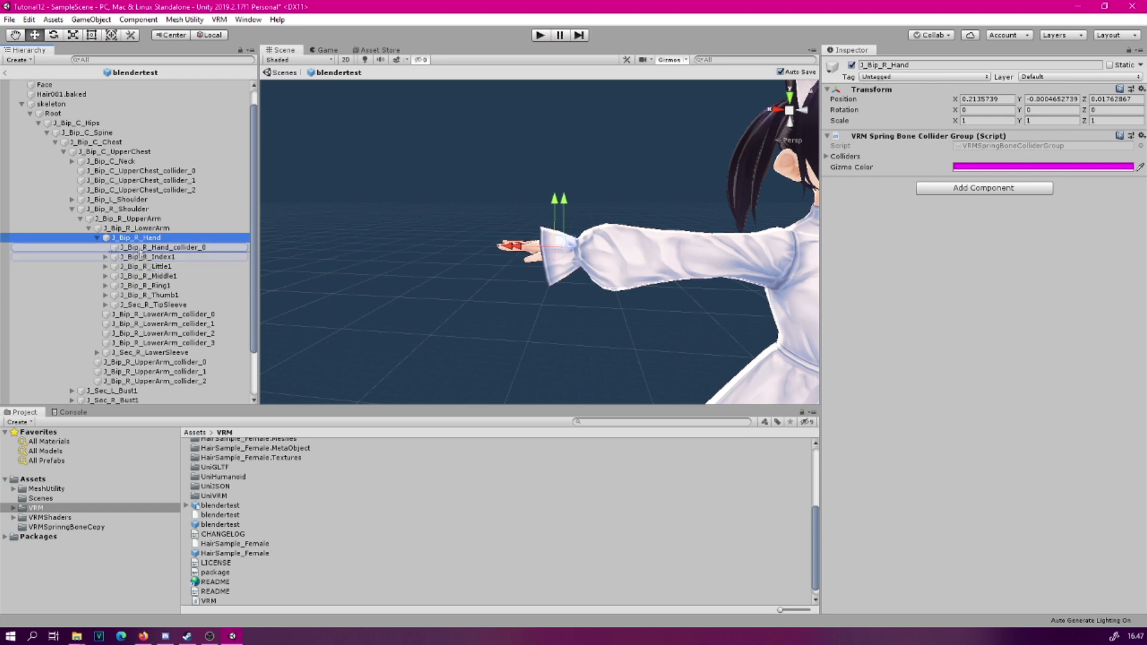
pyautogui.moveTo(137, 245); pyautogui.dragTo(137, 247)
pyautogui.scroll(-5, 461, 250)
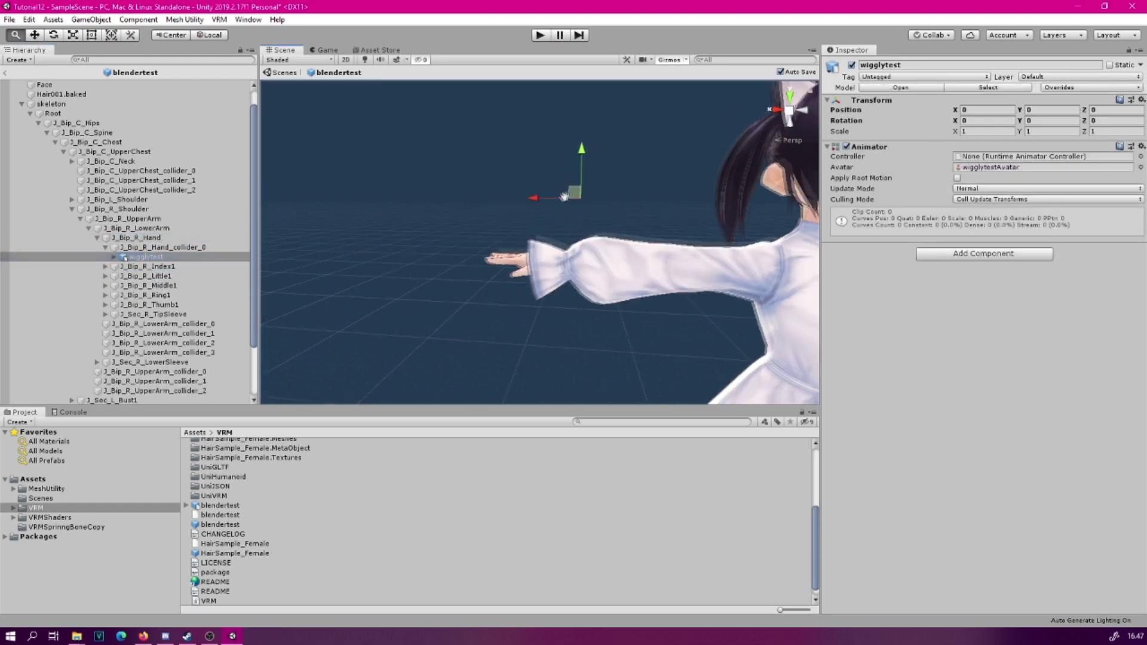
pyautogui.scroll(-2, 487, 220)
pyautogui.scroll(8, 566, 218)
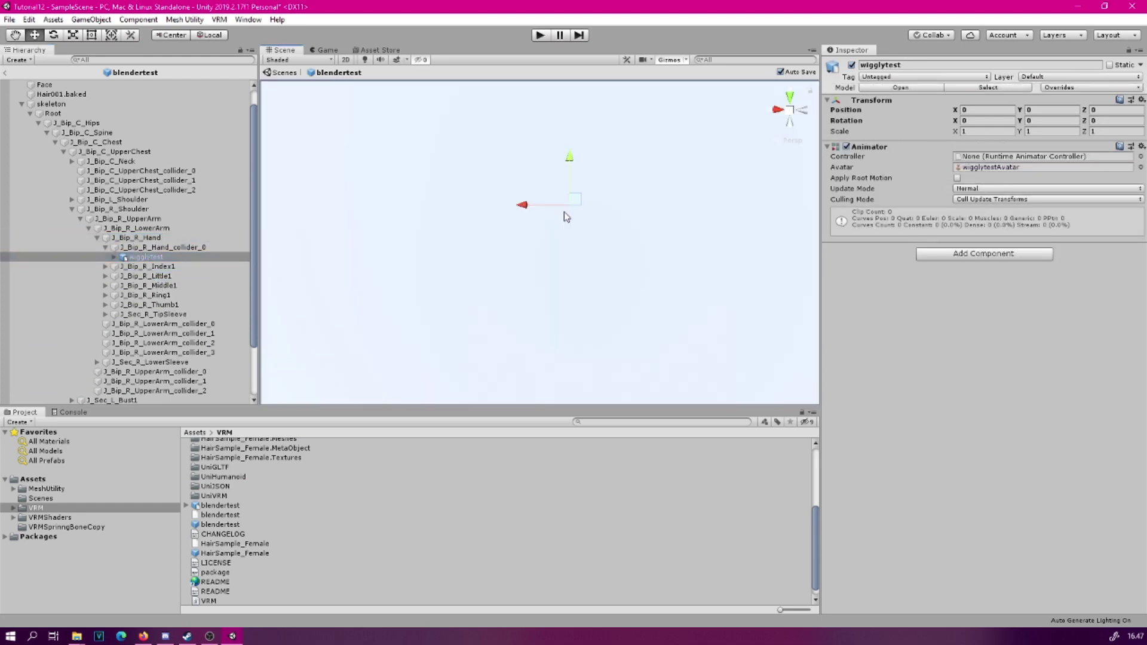
pyautogui.scroll(-3, 567, 218)
pyautogui.moveTo(711, 233); pyautogui.dragTo(356, 235, button='right')
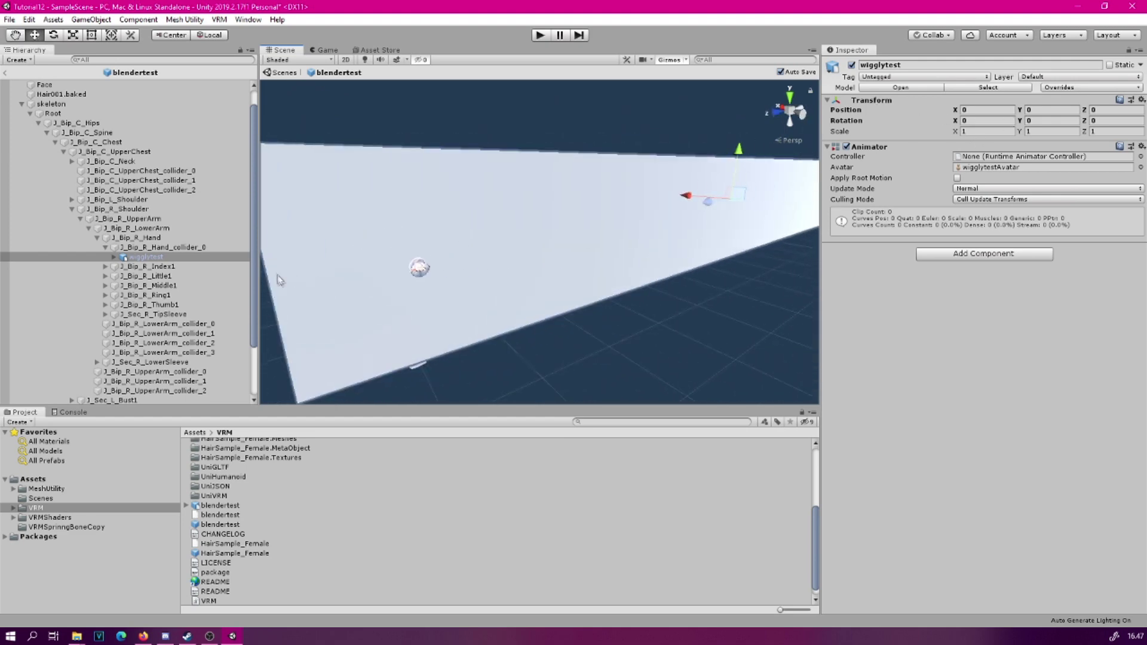
# Step: Scale the wigglytest stick to 0.03 on X, Y and Z
pyautogui.click(176, 259)
pyautogui.click(986, 132)
pyautogui.write('0.1')
pyautogui.click(1043, 131)
pyautogui.write('0.1')
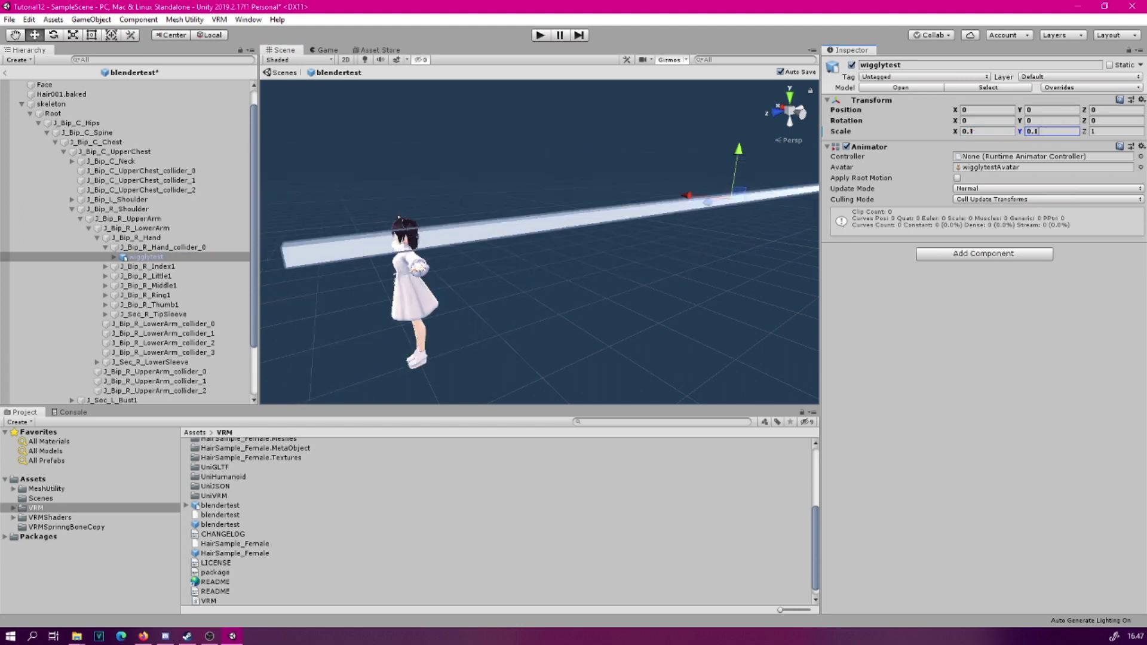
pyautogui.press('Tab')
pyautogui.write('0.1')
pyautogui.click(968, 131)
pyautogui.write('0.03')
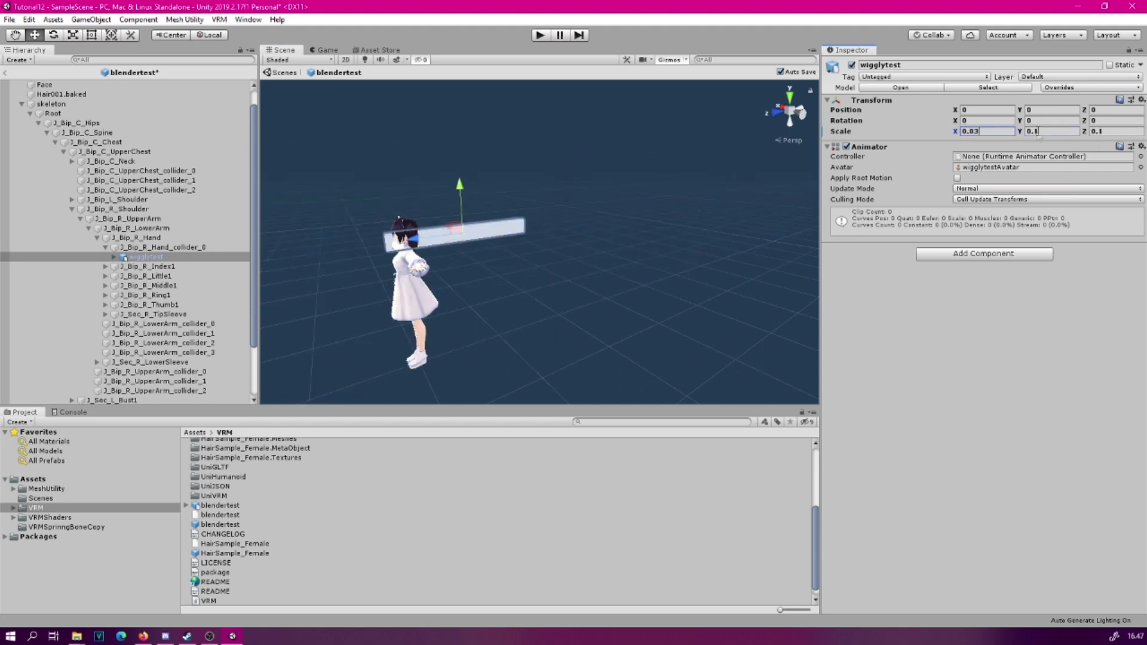
pyautogui.press('Tab')
pyautogui.write('0.03')
pyautogui.click(1113, 130)
pyautogui.write('0.03')
pyautogui.press('Return')
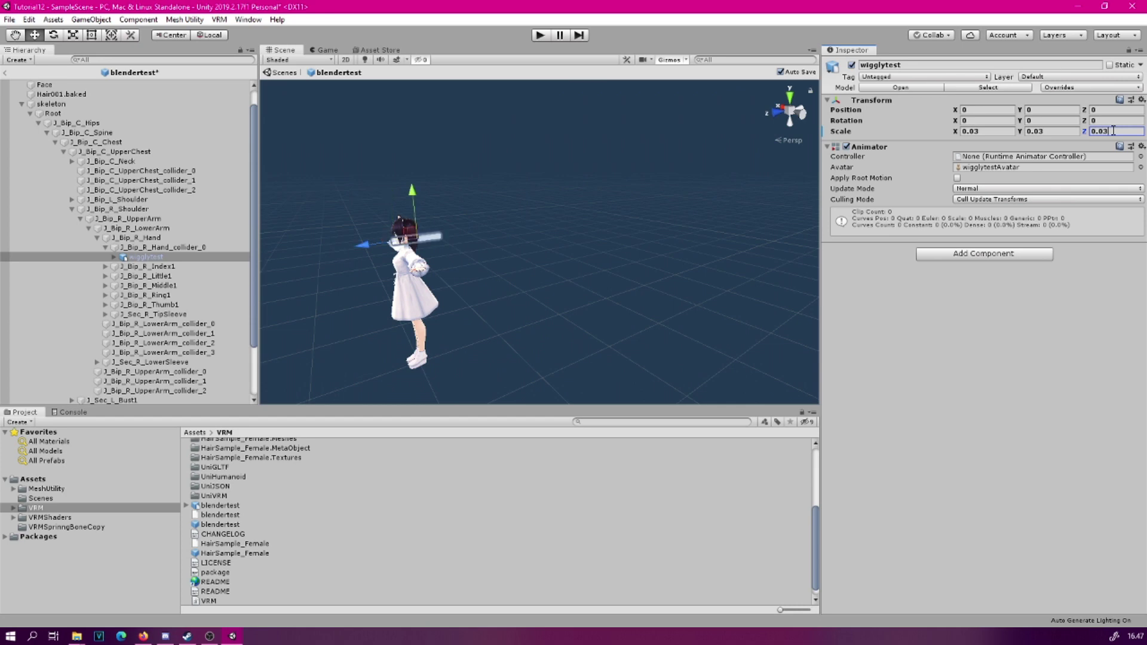
pyautogui.scroll(5, 767, 247)
pyautogui.scroll(-2, 767, 247)
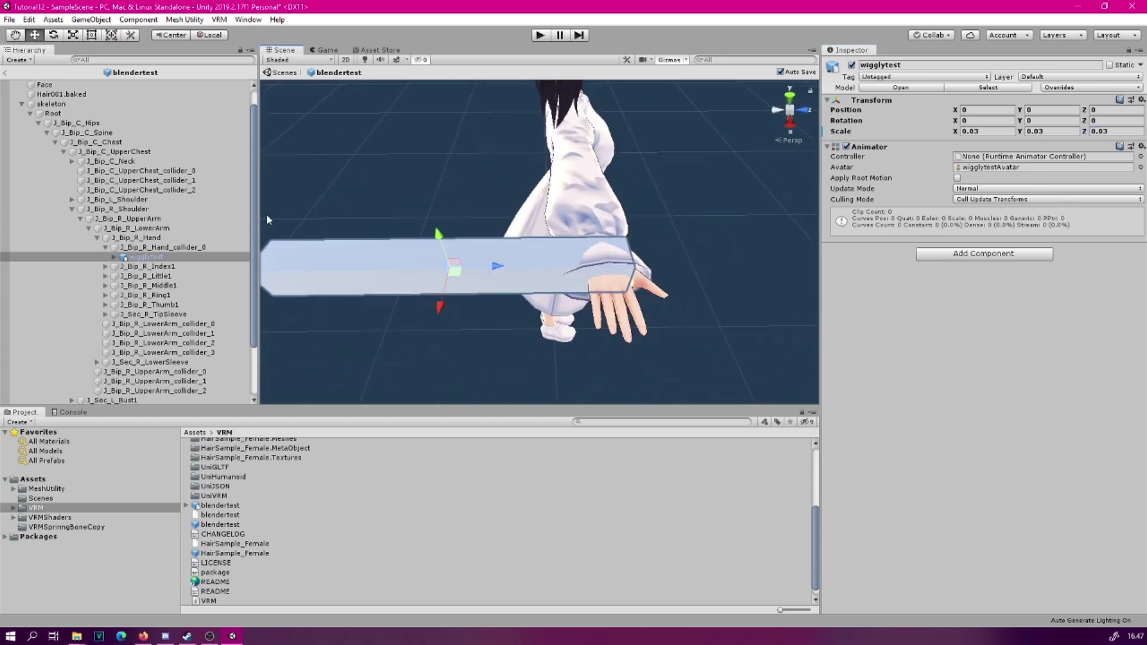
# Step: Expand wigglytest's Armature to inspect the Bone's transform values
pyautogui.click(116, 257)
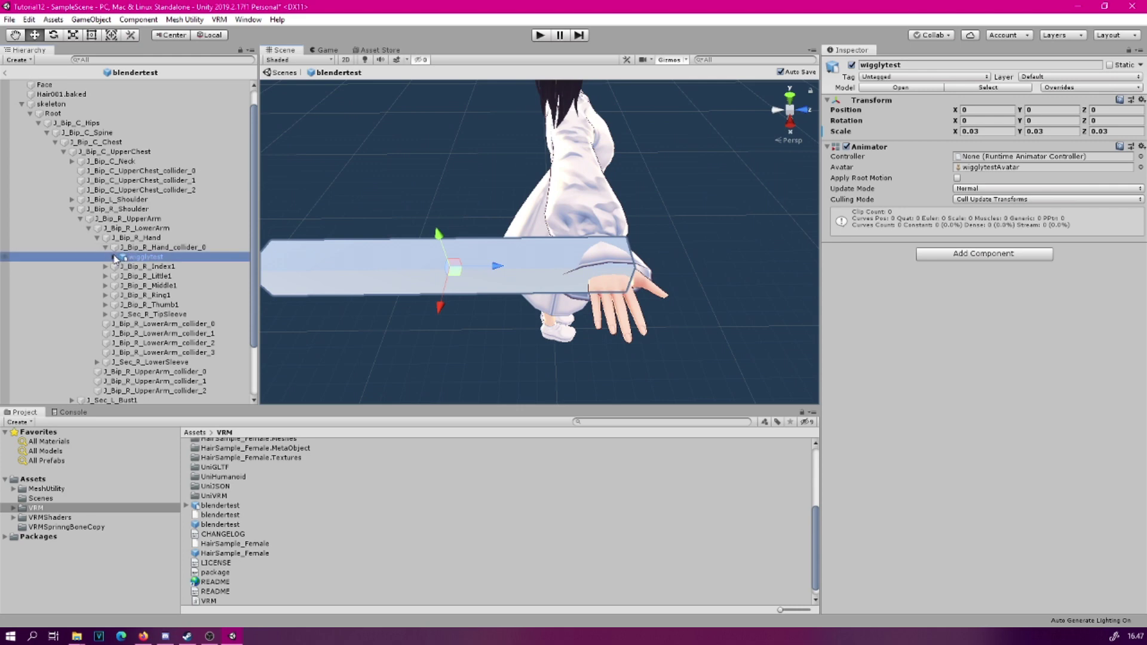
pyautogui.click(114, 258)
pyautogui.click(122, 266)
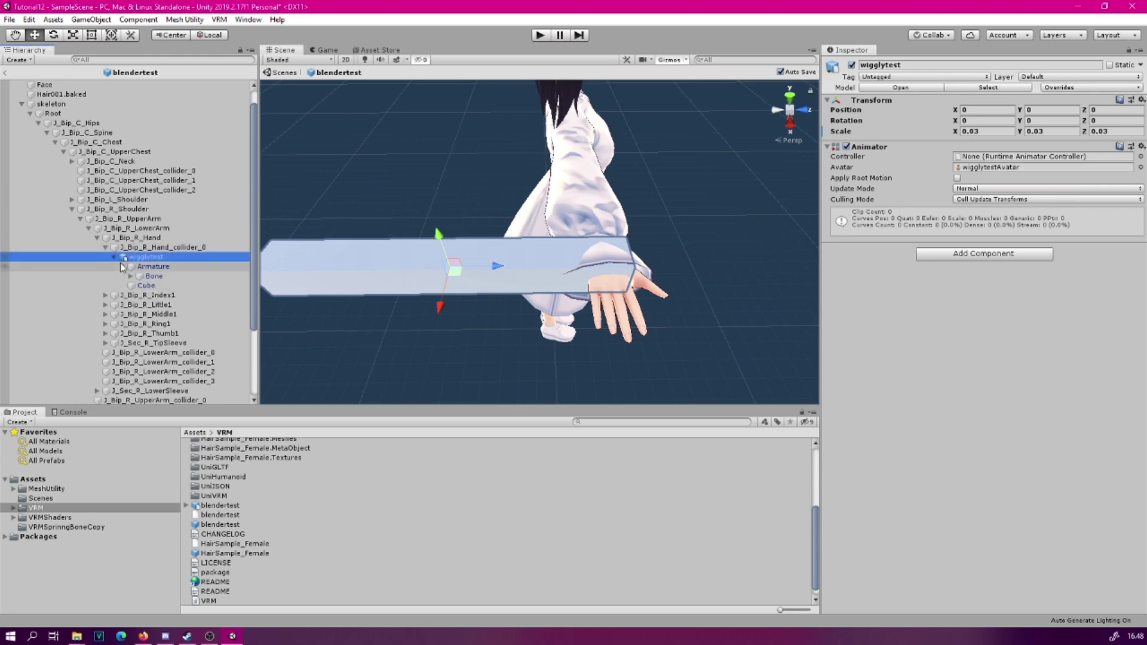
pyautogui.click(153, 276)
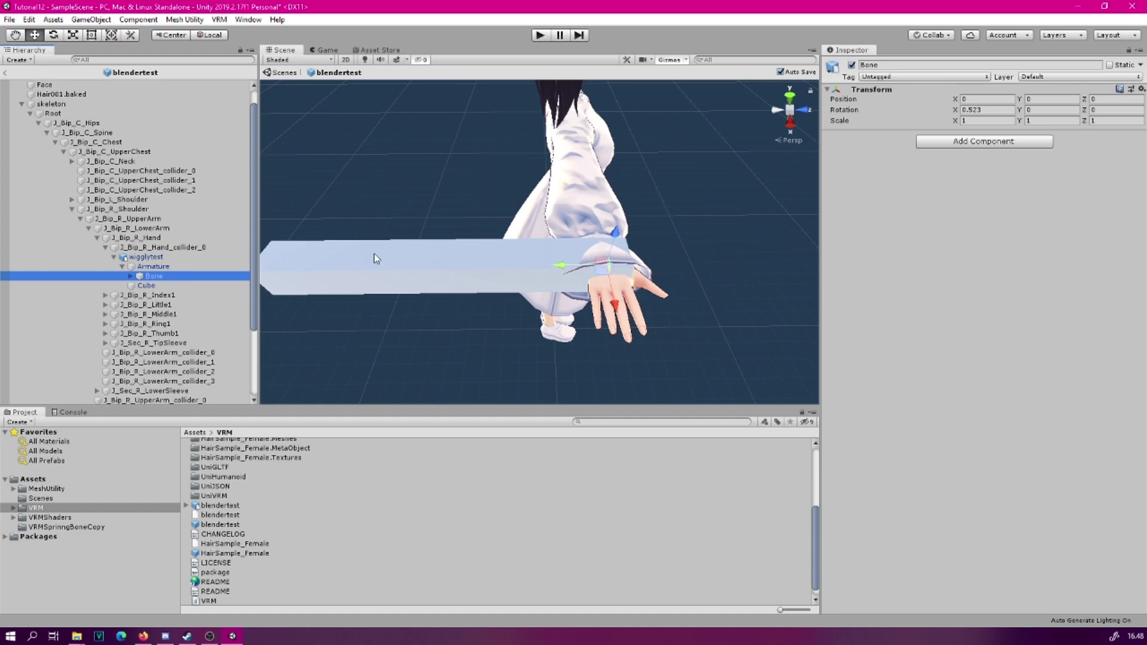
# Step: Set the wigglytest stick's X rotation to 180 and orbit to check it extends from the hand
pyautogui.click(144, 258)
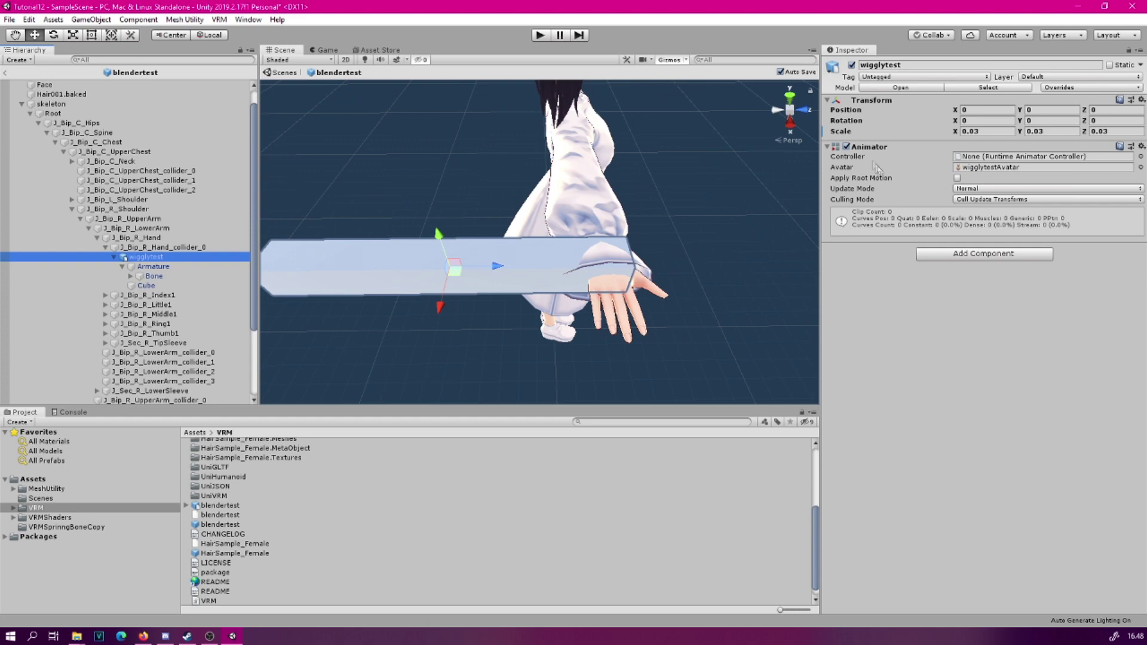
pyautogui.click(963, 120)
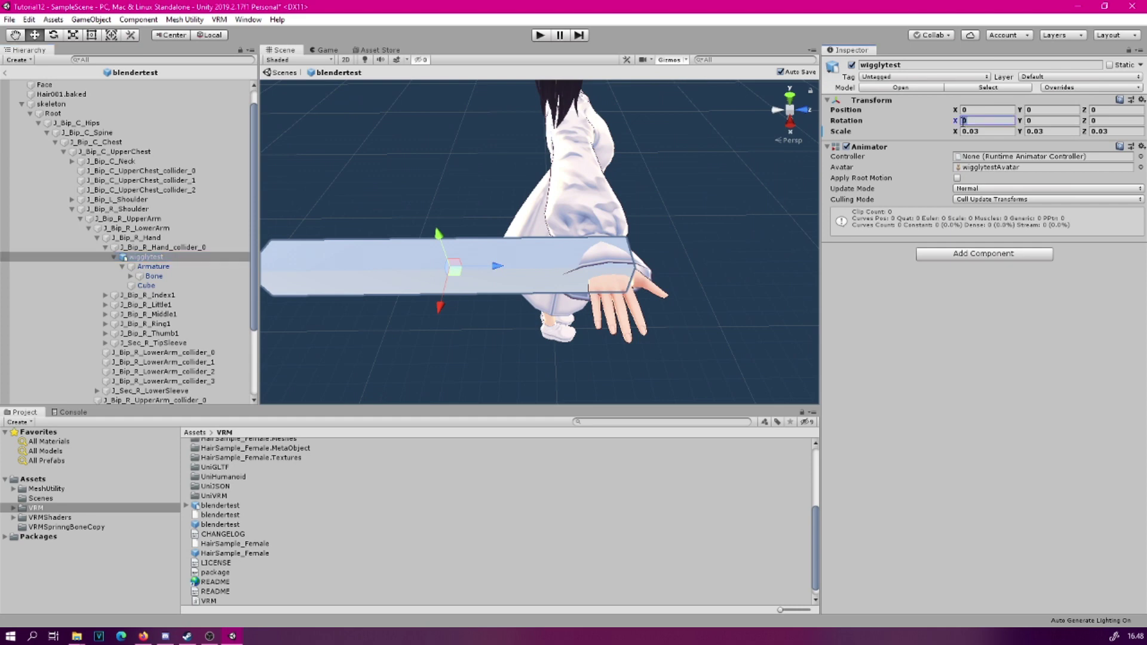
pyautogui.write('180')
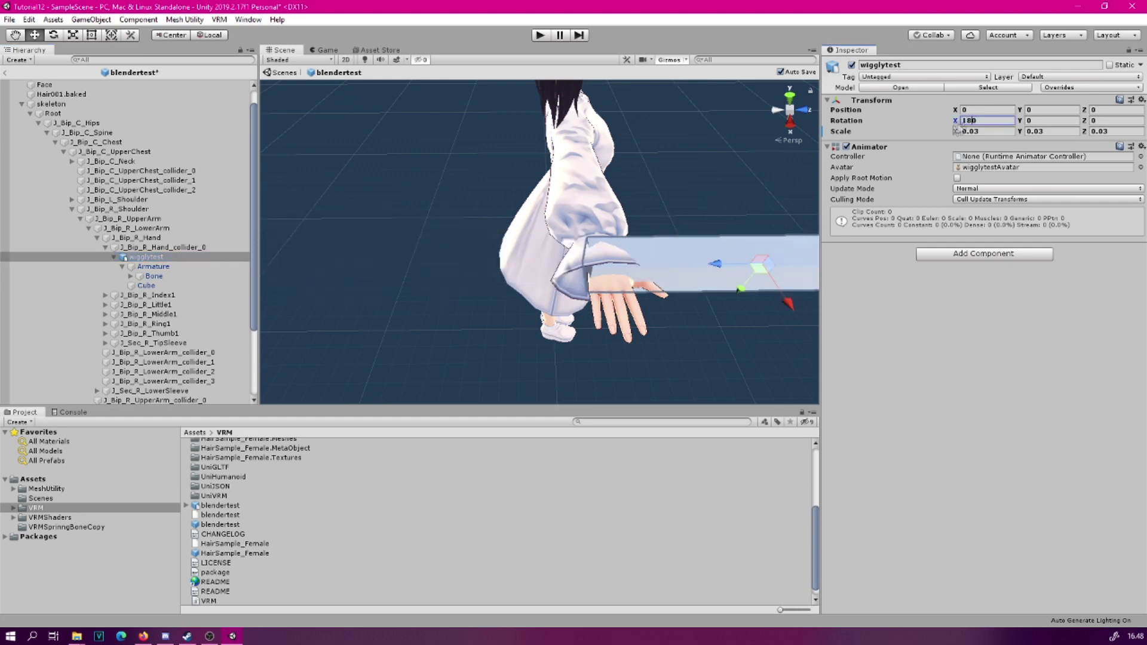
pyautogui.keyDown('alt'); pyautogui.moveTo(793, 215); pyautogui.dragTo(520, 189); pyautogui.keyUp('alt')
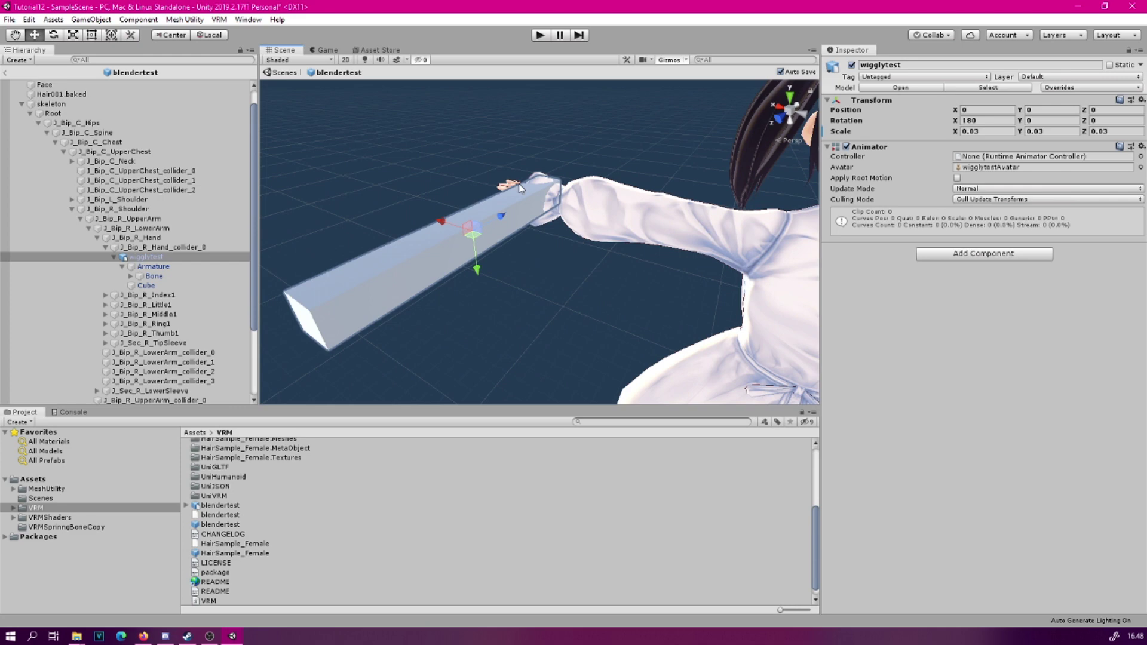
pyautogui.keyDown('alt'); pyautogui.moveTo(576, 245); pyautogui.dragTo(575, 302); pyautogui.keyUp('alt')
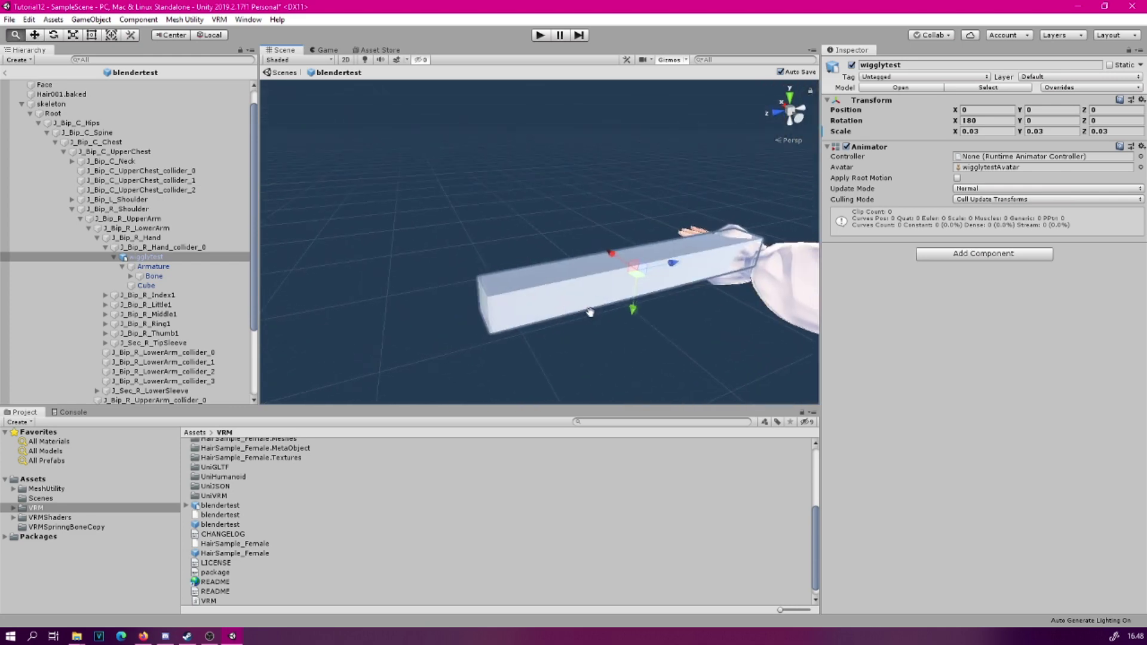
pyautogui.scroll(2, 577, 304)
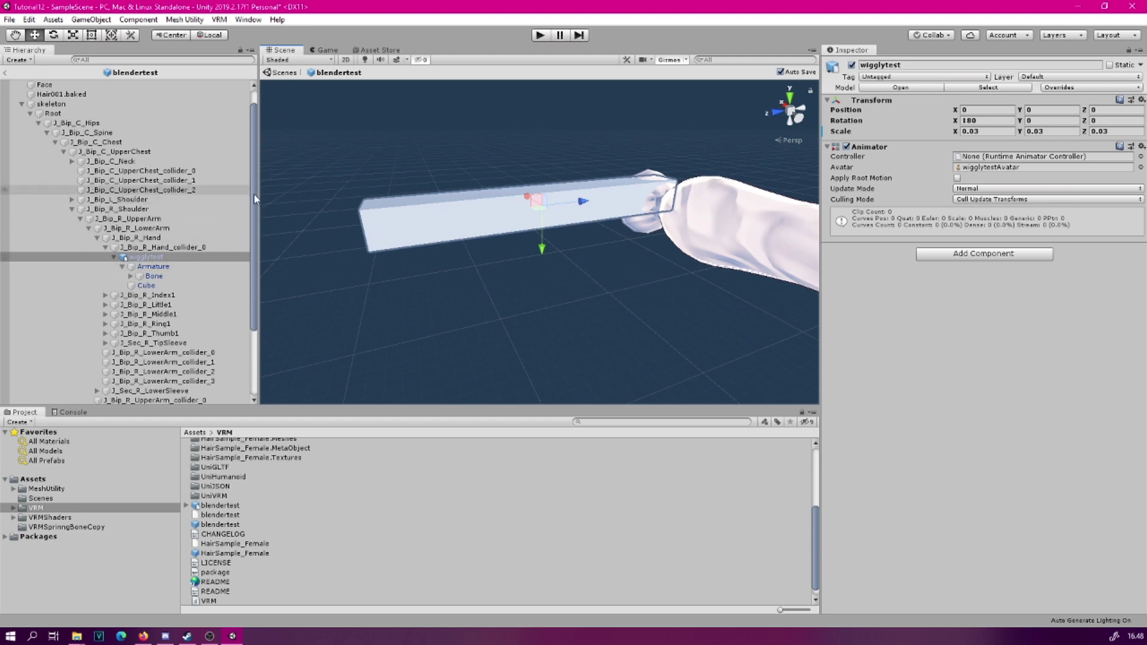
pyautogui.moveTo(252, 192); pyautogui.dragTo(267, 257)
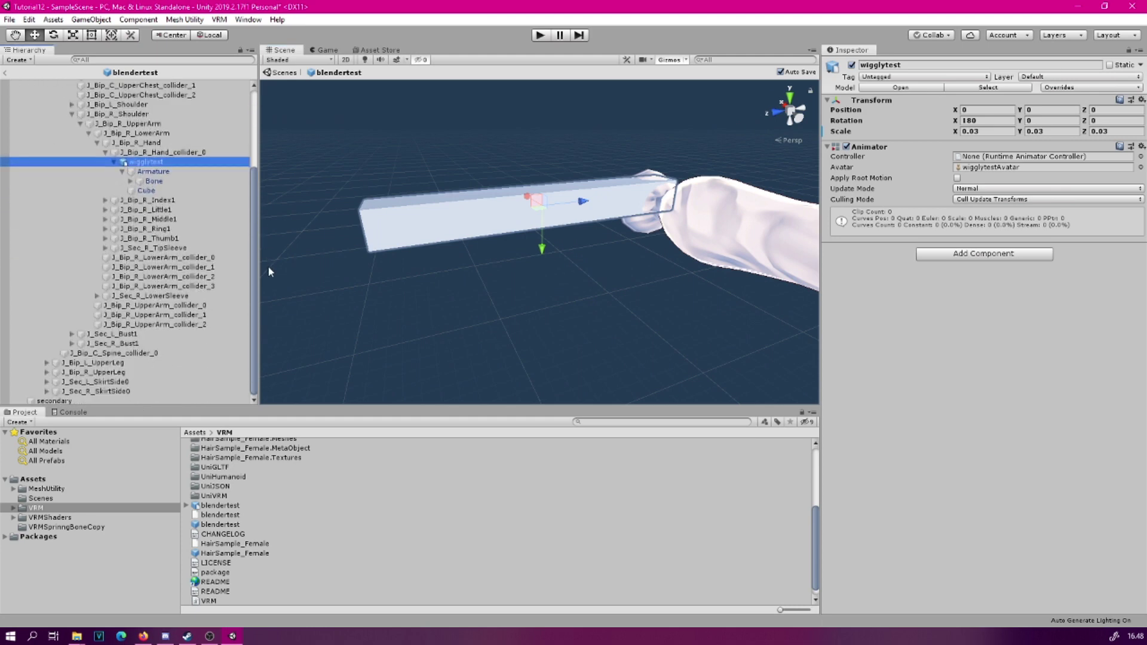
# Step: Select the secondary object and scroll to the bottom of its Inspector
pyautogui.click(60, 401)
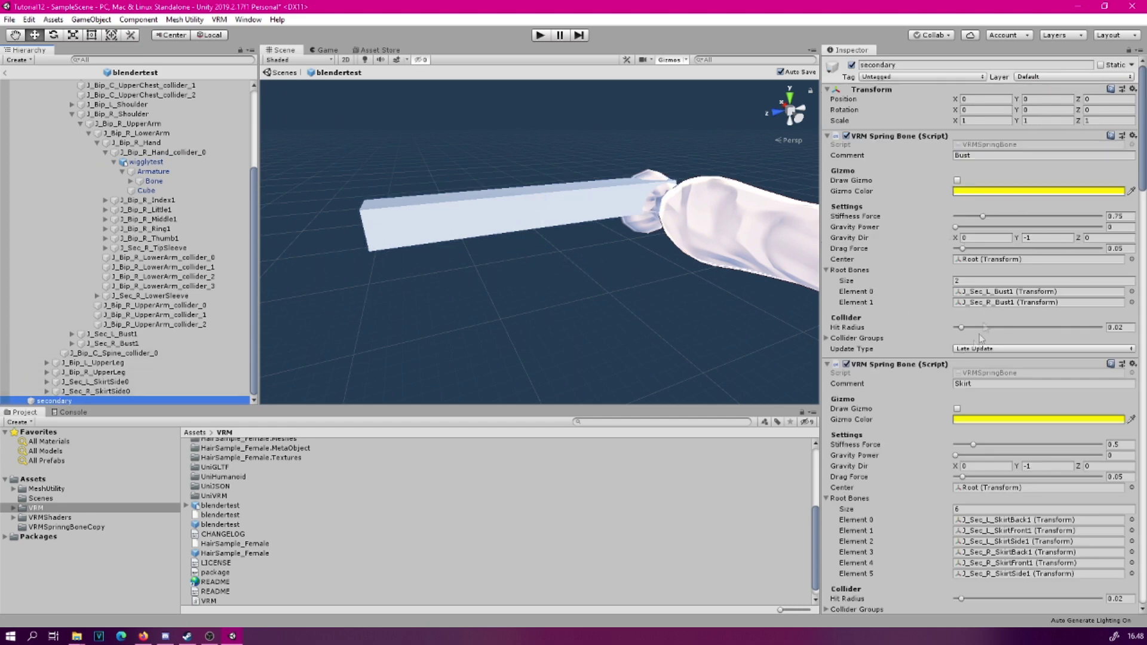
pyautogui.scroll(-10, 1003, 331)
pyautogui.scroll(-5, 1004, 331)
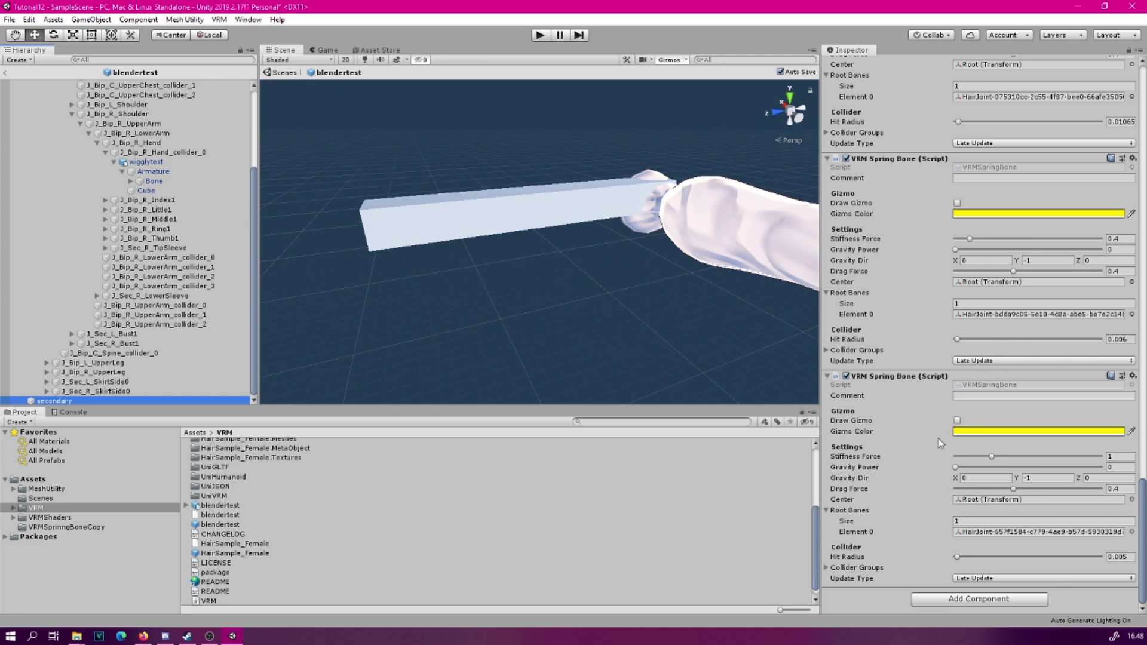
# Step: Search Add Component for 'sprin' and add a VRM Spring Bone
pyautogui.click(978, 599)
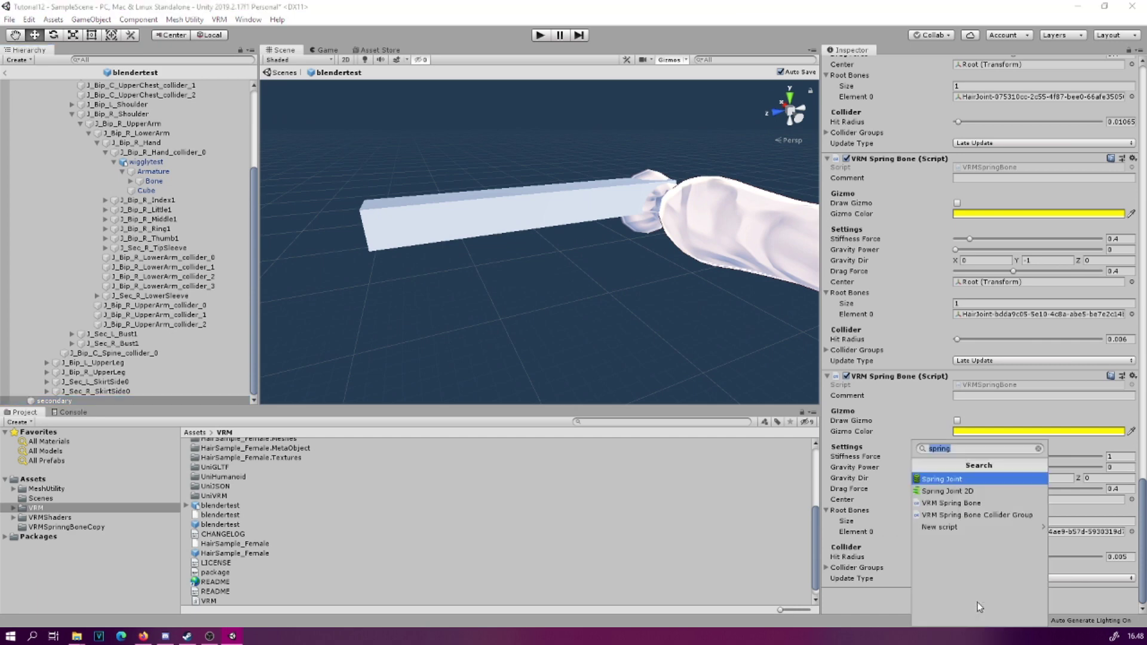
pyautogui.click(971, 452)
pyautogui.moveTo(973, 452); pyautogui.dragTo(920, 450)
pyautogui.press('BackSpace')
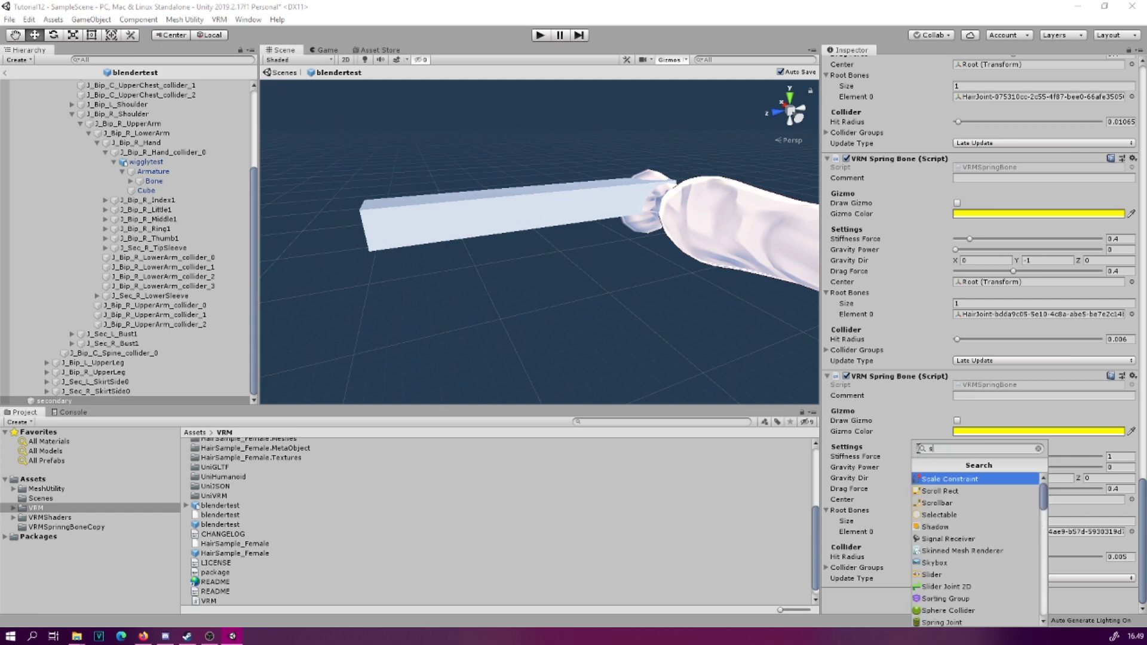
pyautogui.write('spring')
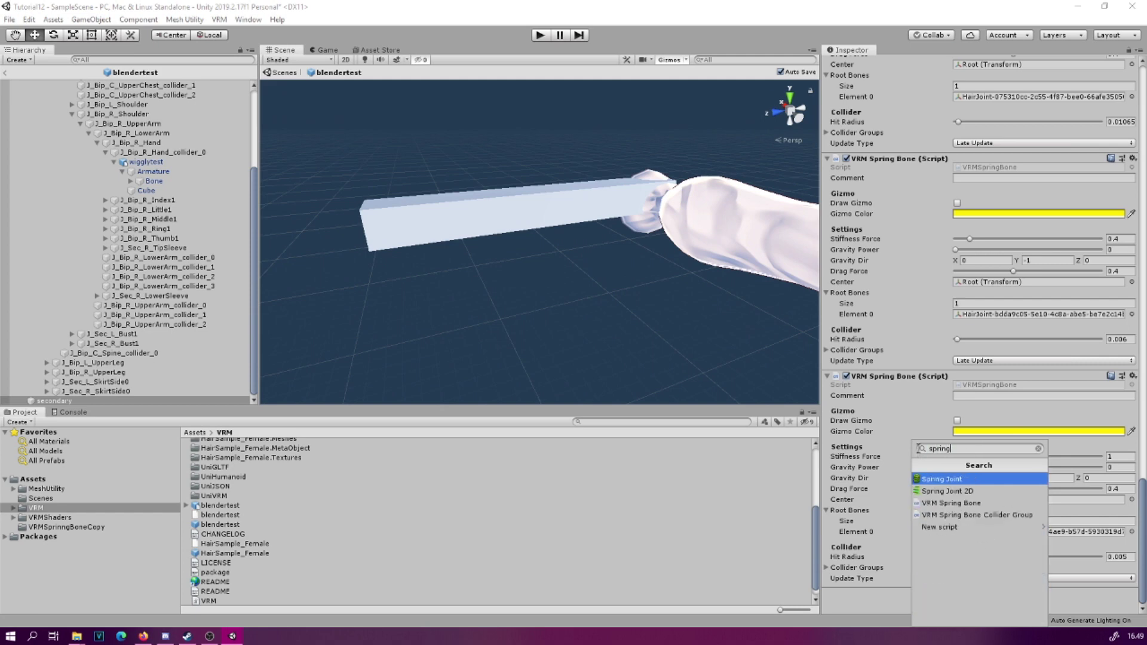
pyautogui.click(934, 508)
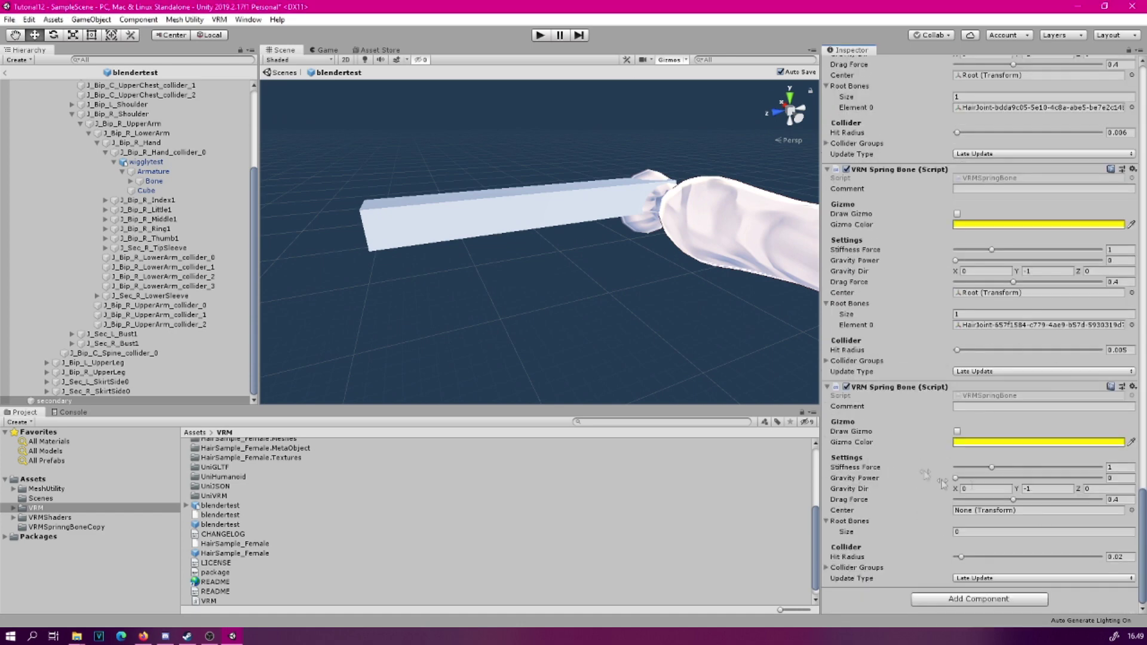
# Step: Enter 'wiggly stick' as the new spring bone's comment
pyautogui.click(979, 405)
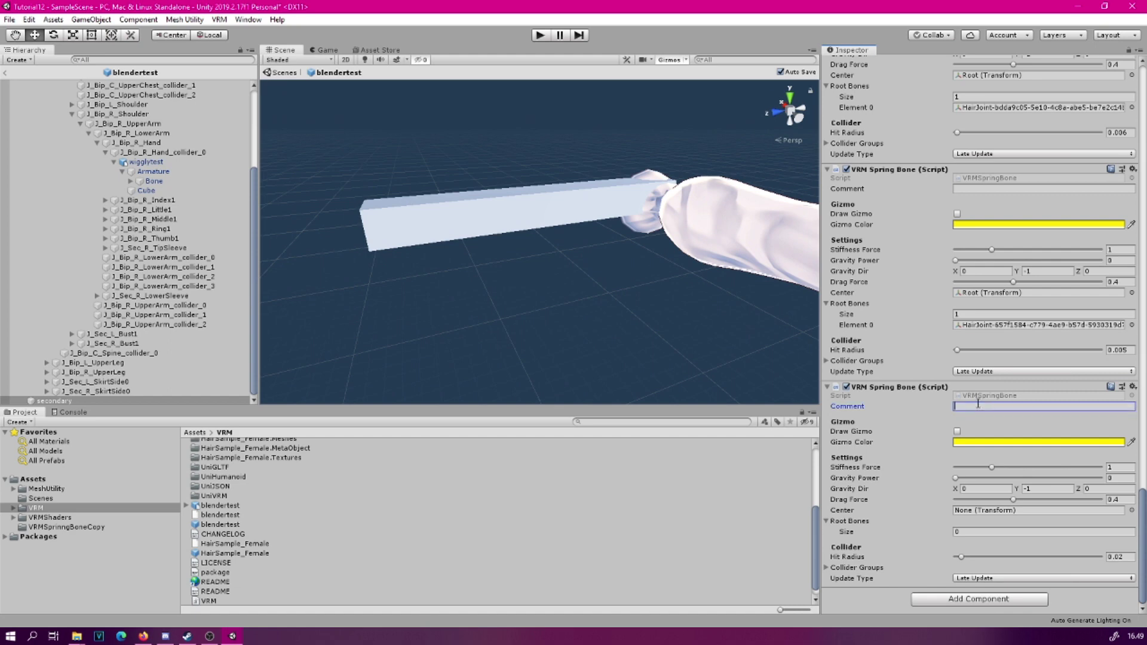
pyautogui.write('wiggly stick')
pyautogui.click(253, 206)
pyautogui.moveTo(254, 206); pyautogui.dragTo(256, 122)
# Step: Set the spring bone's Center to Root and its Root Bones size to 1
pyautogui.moveTo(53, 132); pyautogui.dragTo(972, 515)
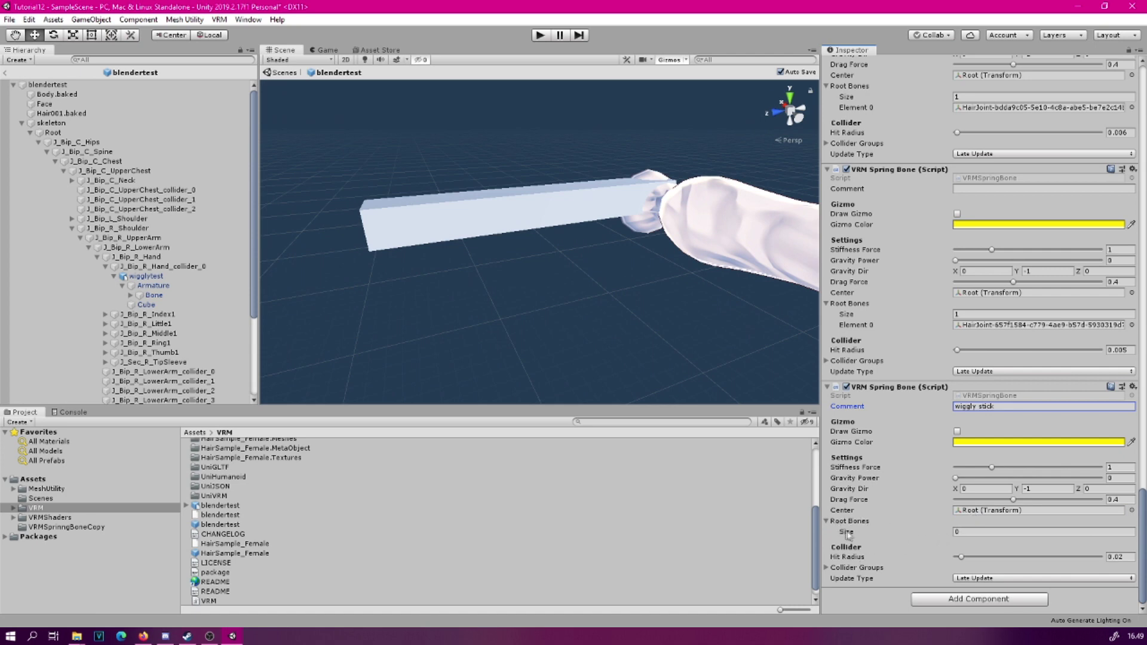
pyautogui.click(974, 532)
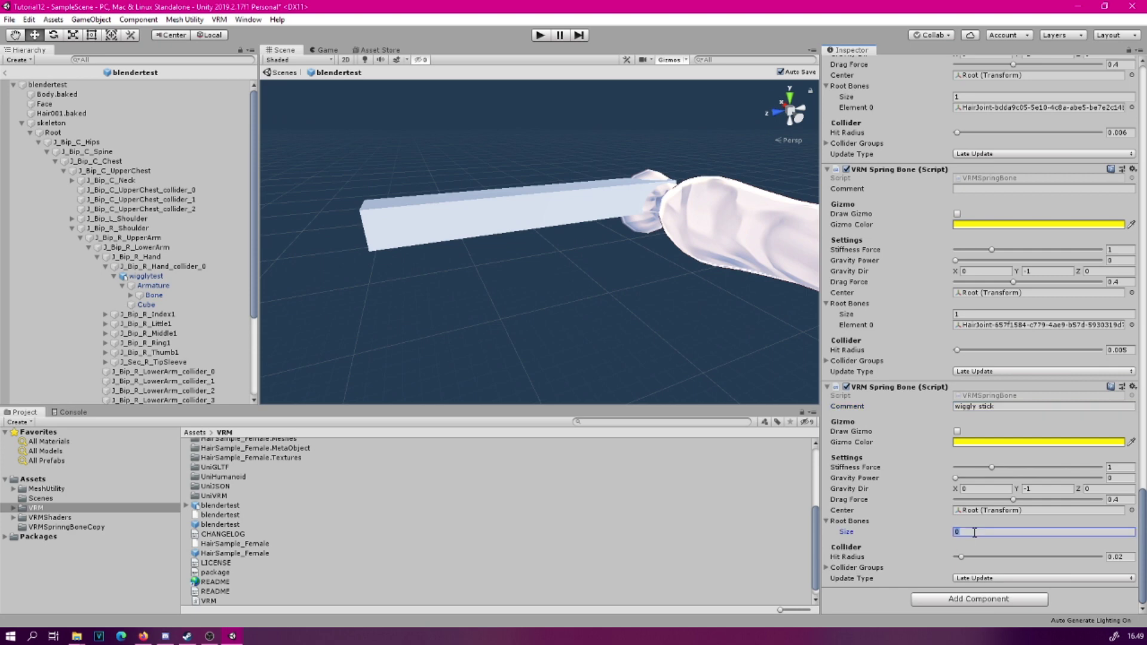
pyautogui.write('1')
pyautogui.press('Return')
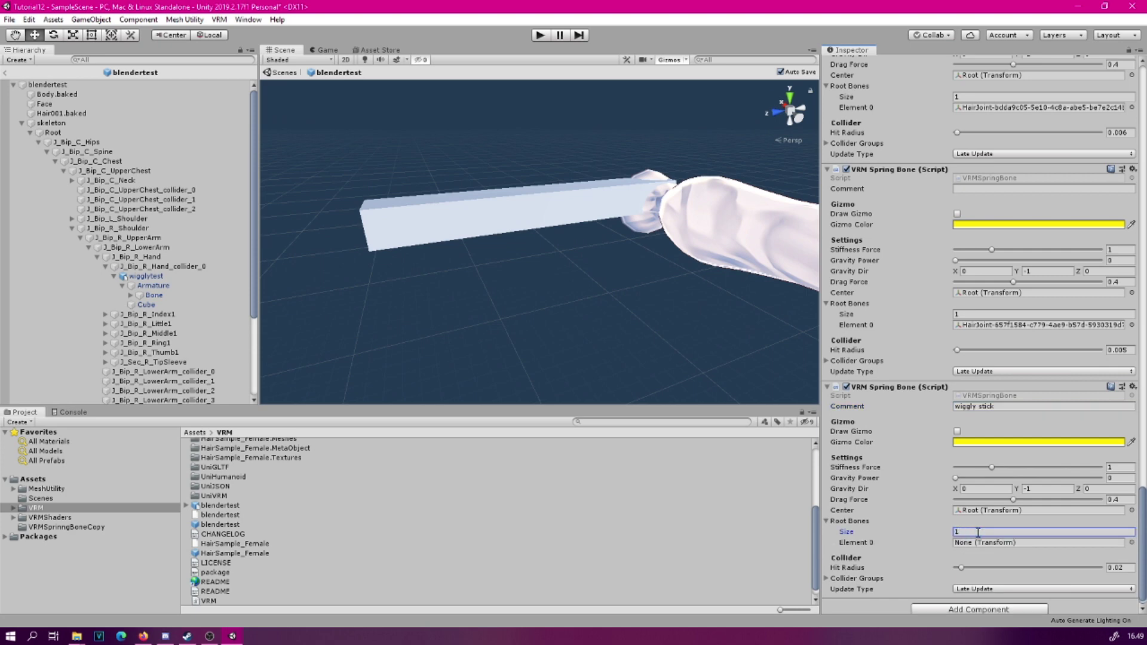
pyautogui.click(130, 296)
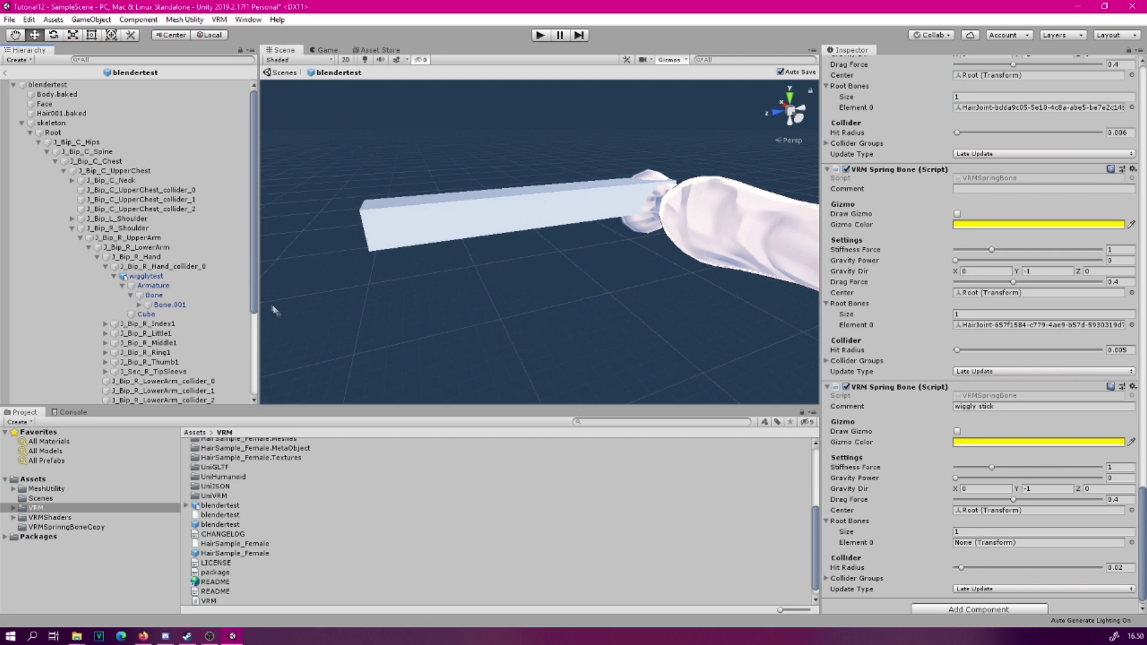
# Step: Assign Bone.001 as Root Bones Element 0 and set Stiffness Force to 0.6
pyautogui.click(163, 305)
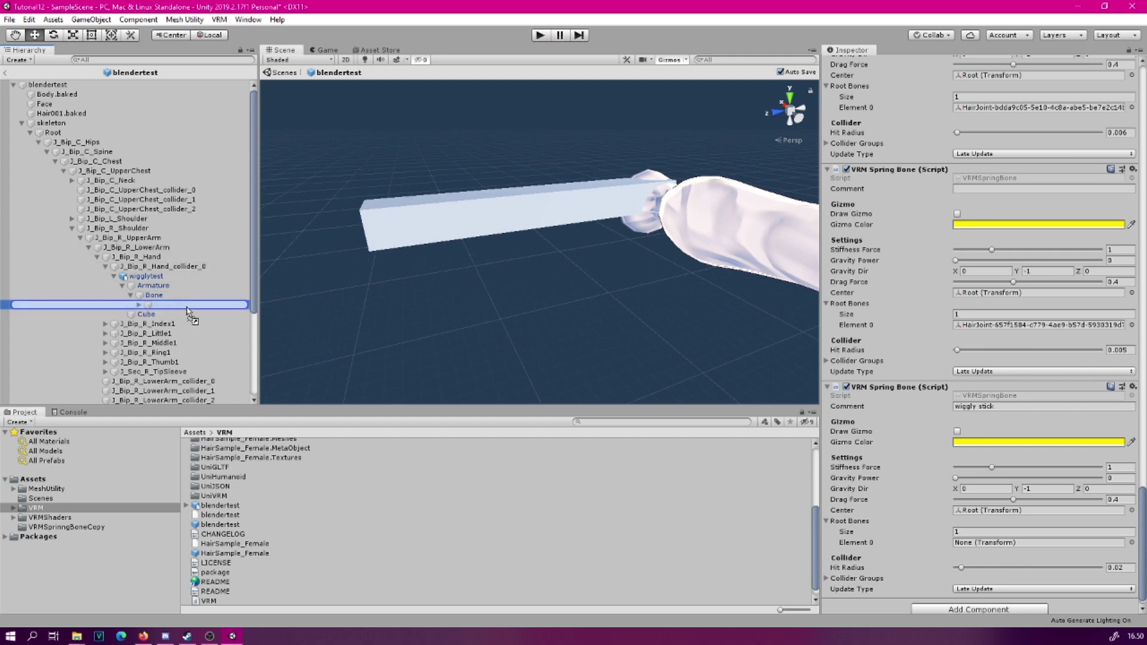
pyautogui.moveTo(187, 312); pyautogui.dragTo(944, 489)
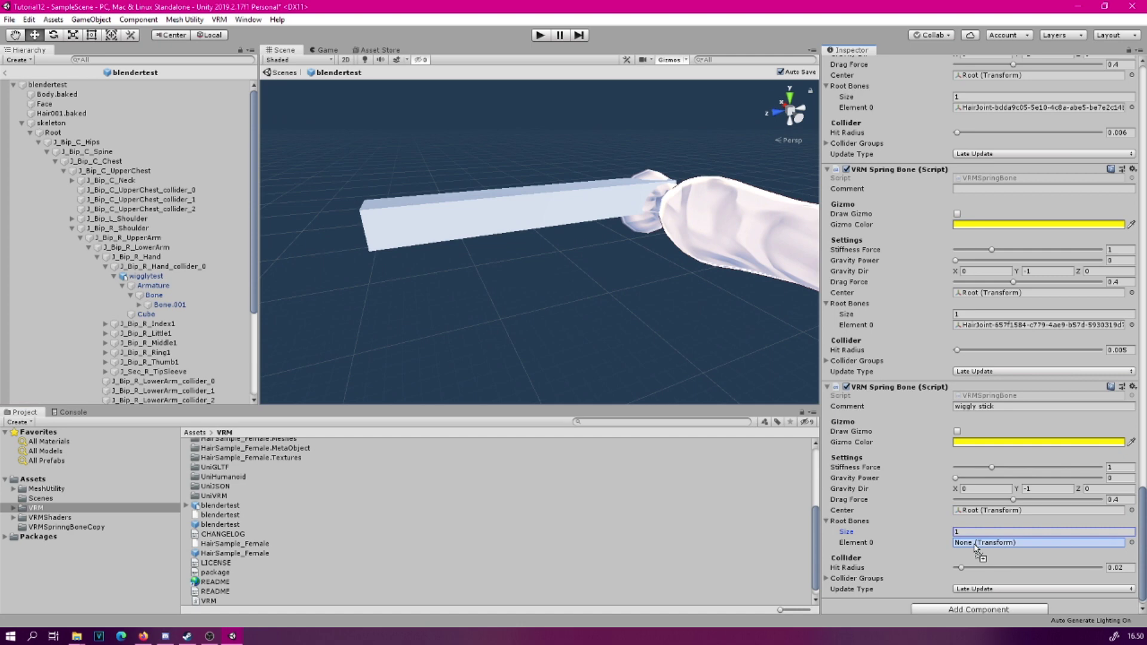
pyautogui.moveTo(975, 548); pyautogui.dragTo(976, 548)
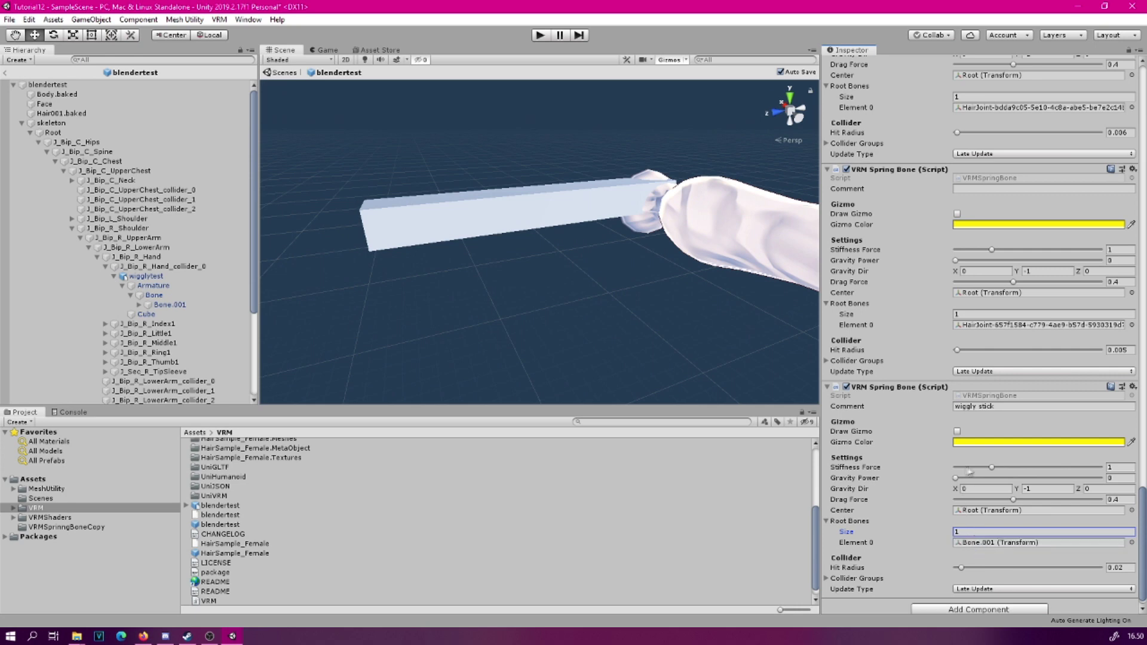
pyautogui.click(992, 468)
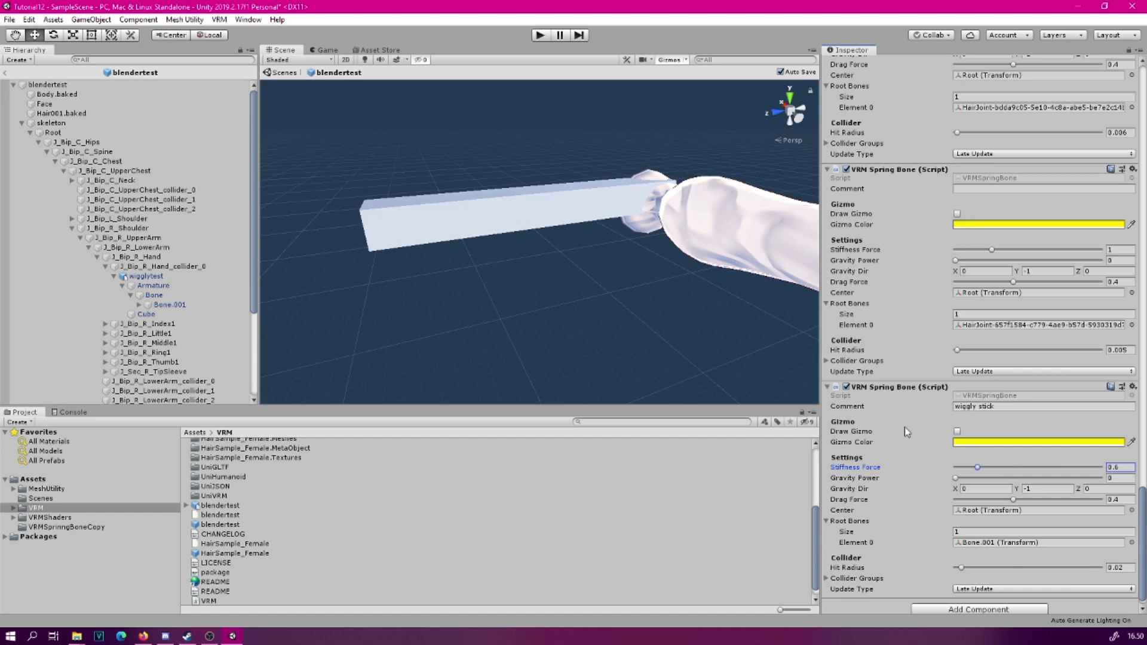
pyautogui.scroll(-1, 936, 523)
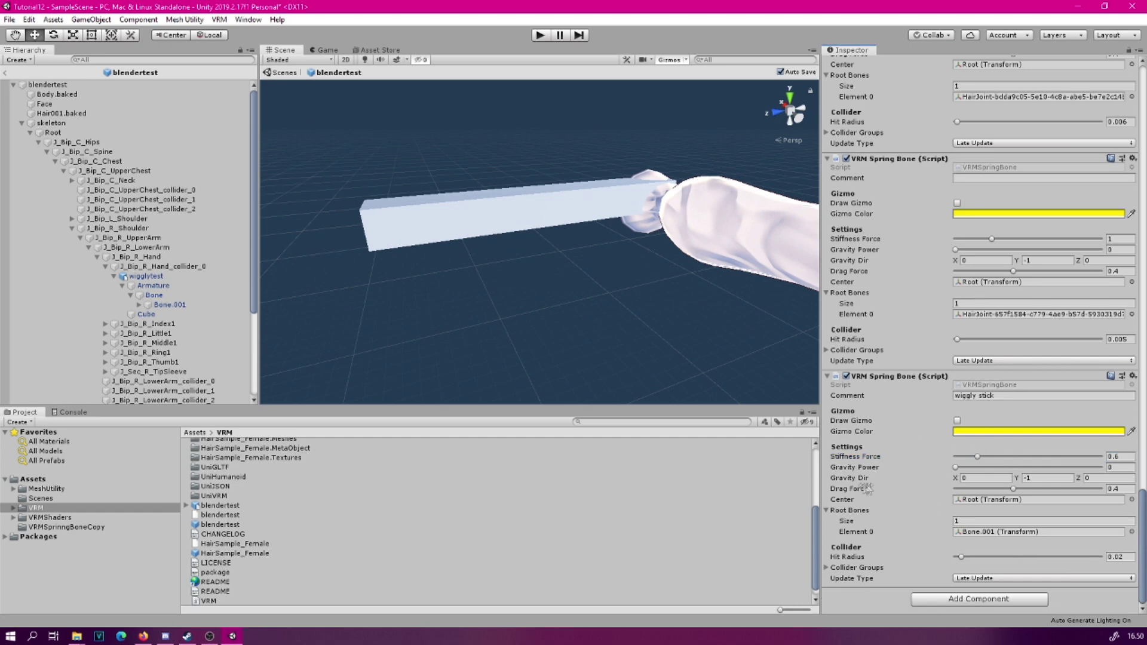